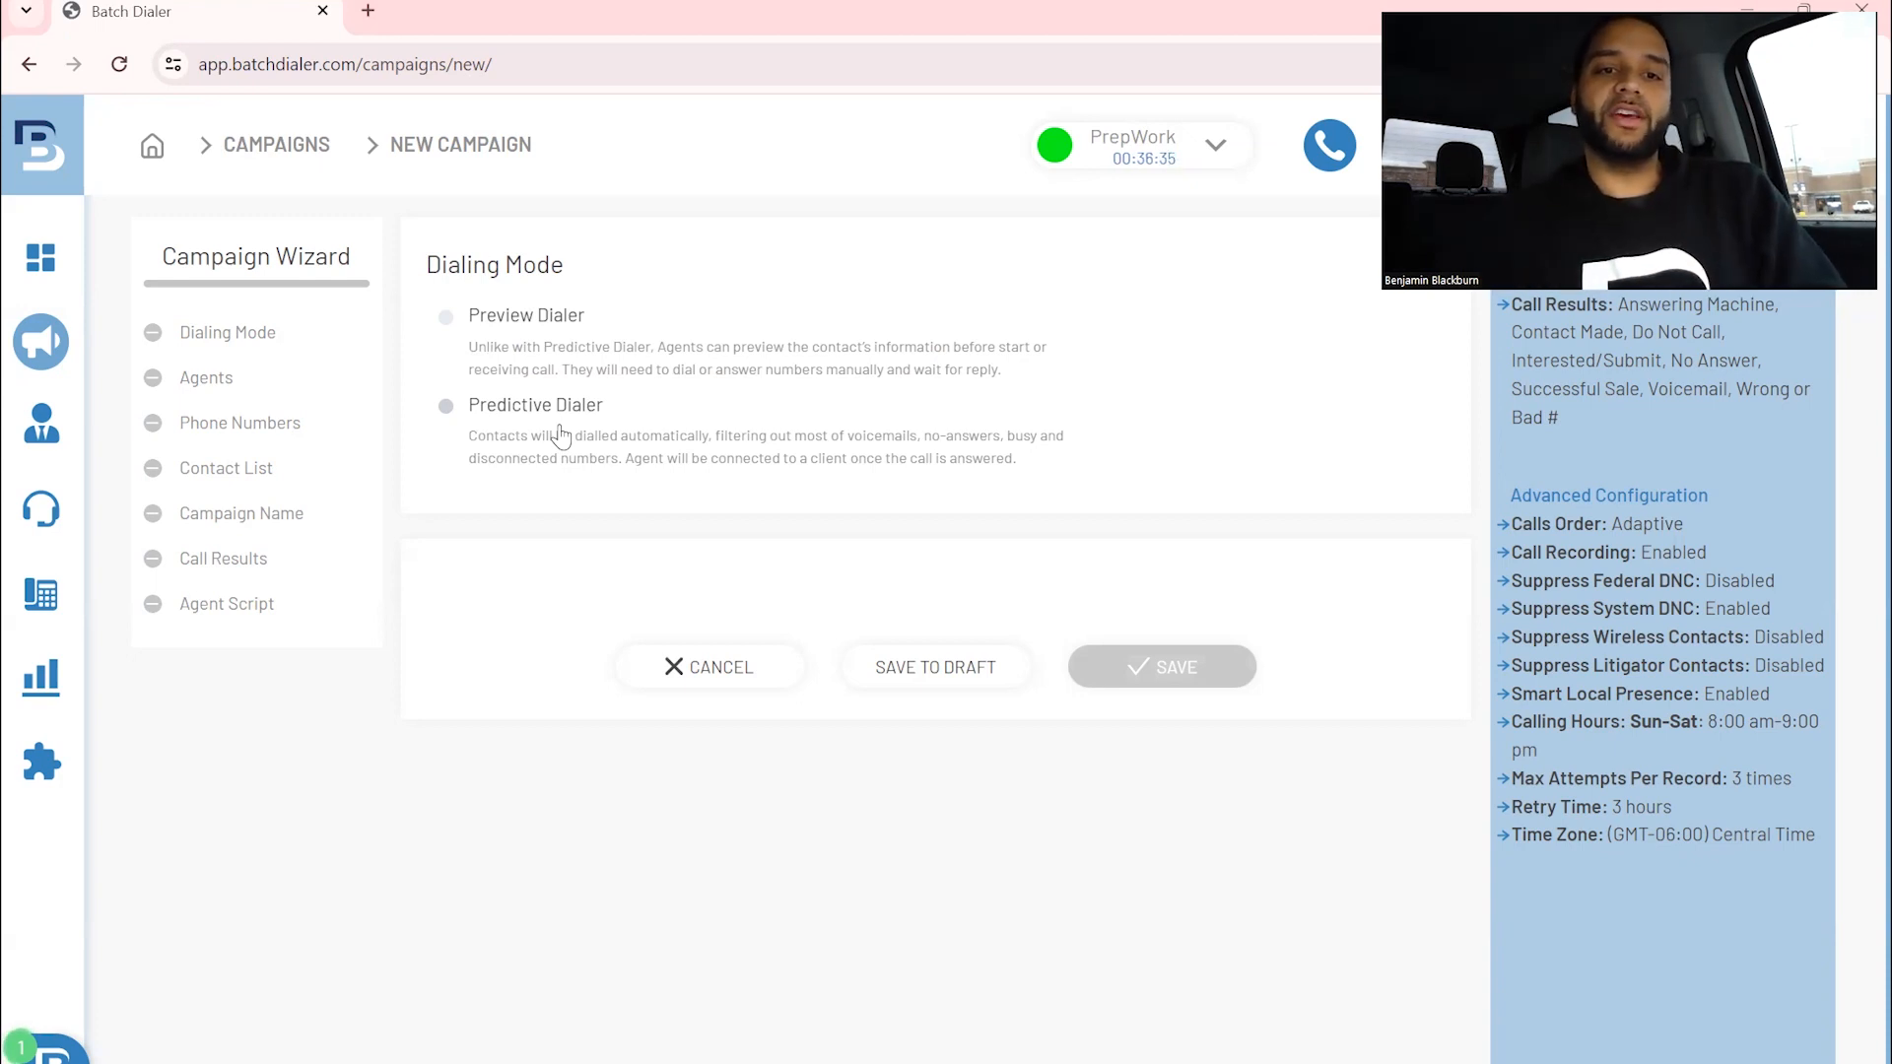
Set the campaign's dialing mode to Predictive Dialer and assign the available agent.
{"action": "left_click", "coordinate": [446, 414]}
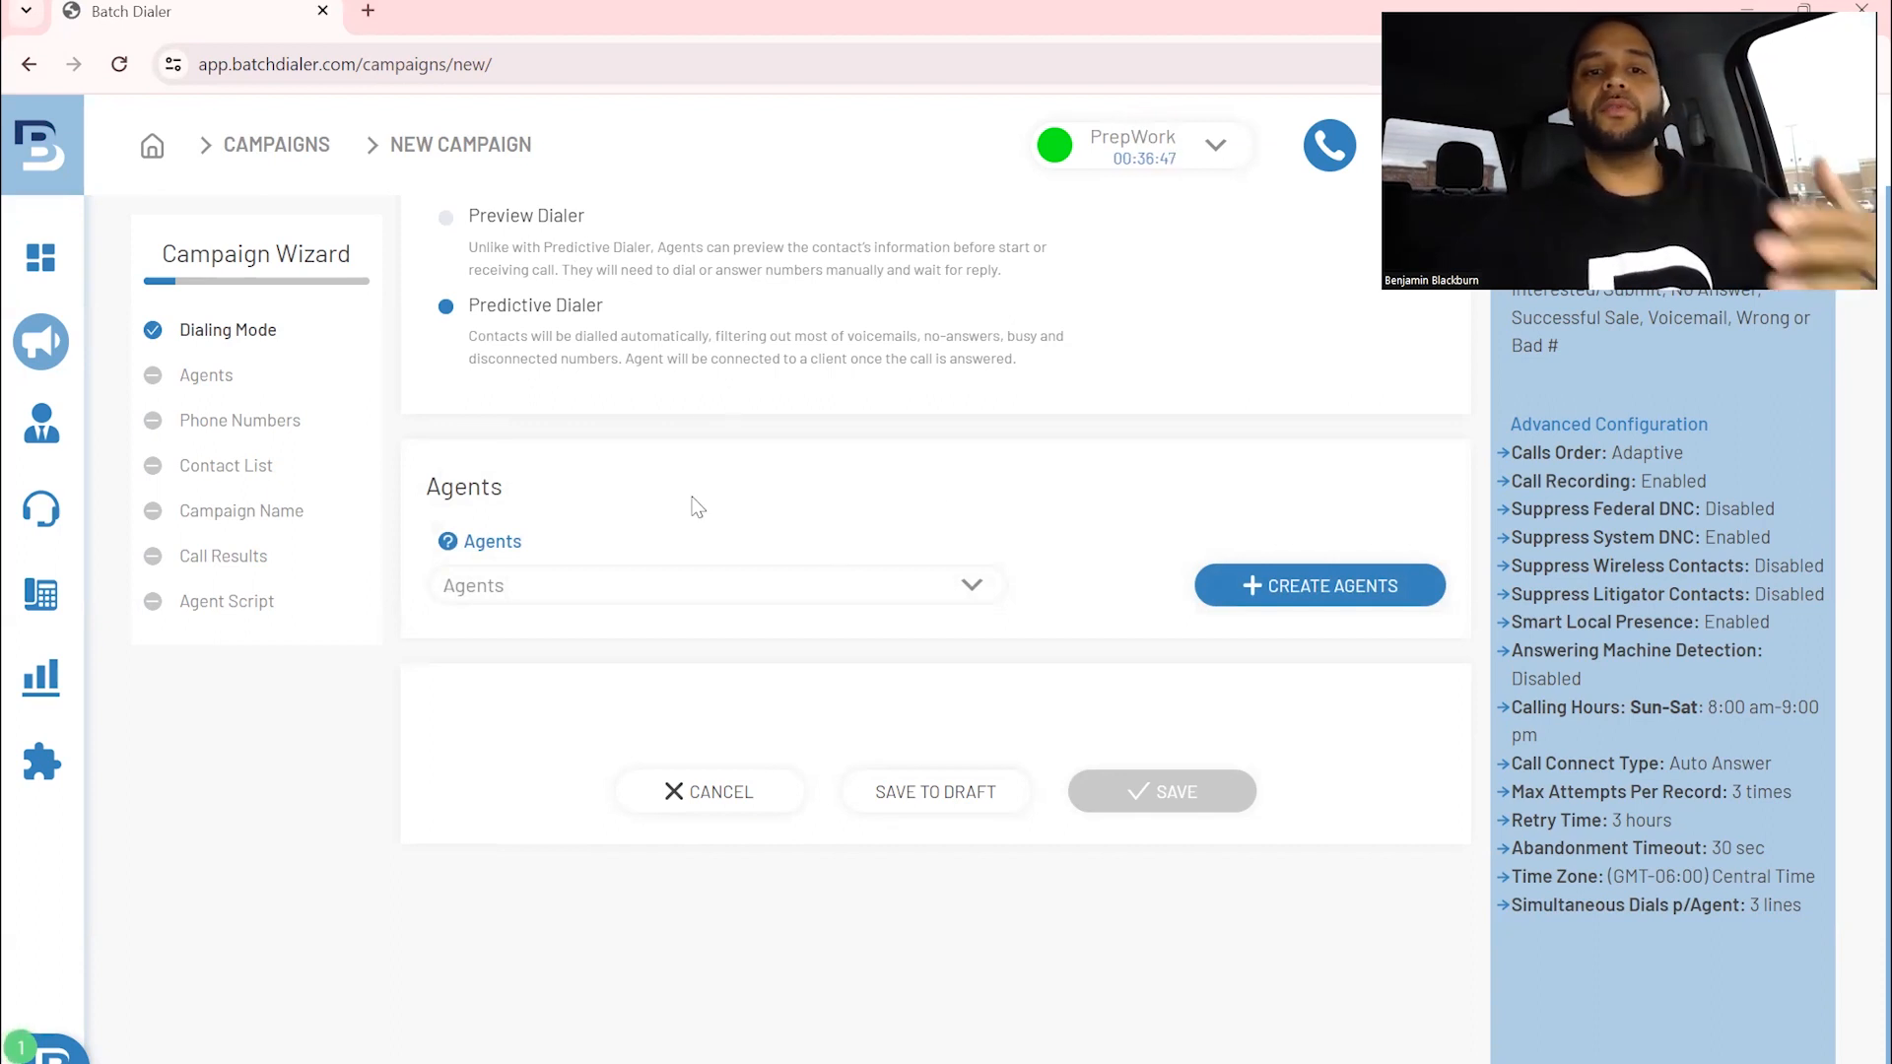
{"action": "left_click", "coordinate": [640, 580]}
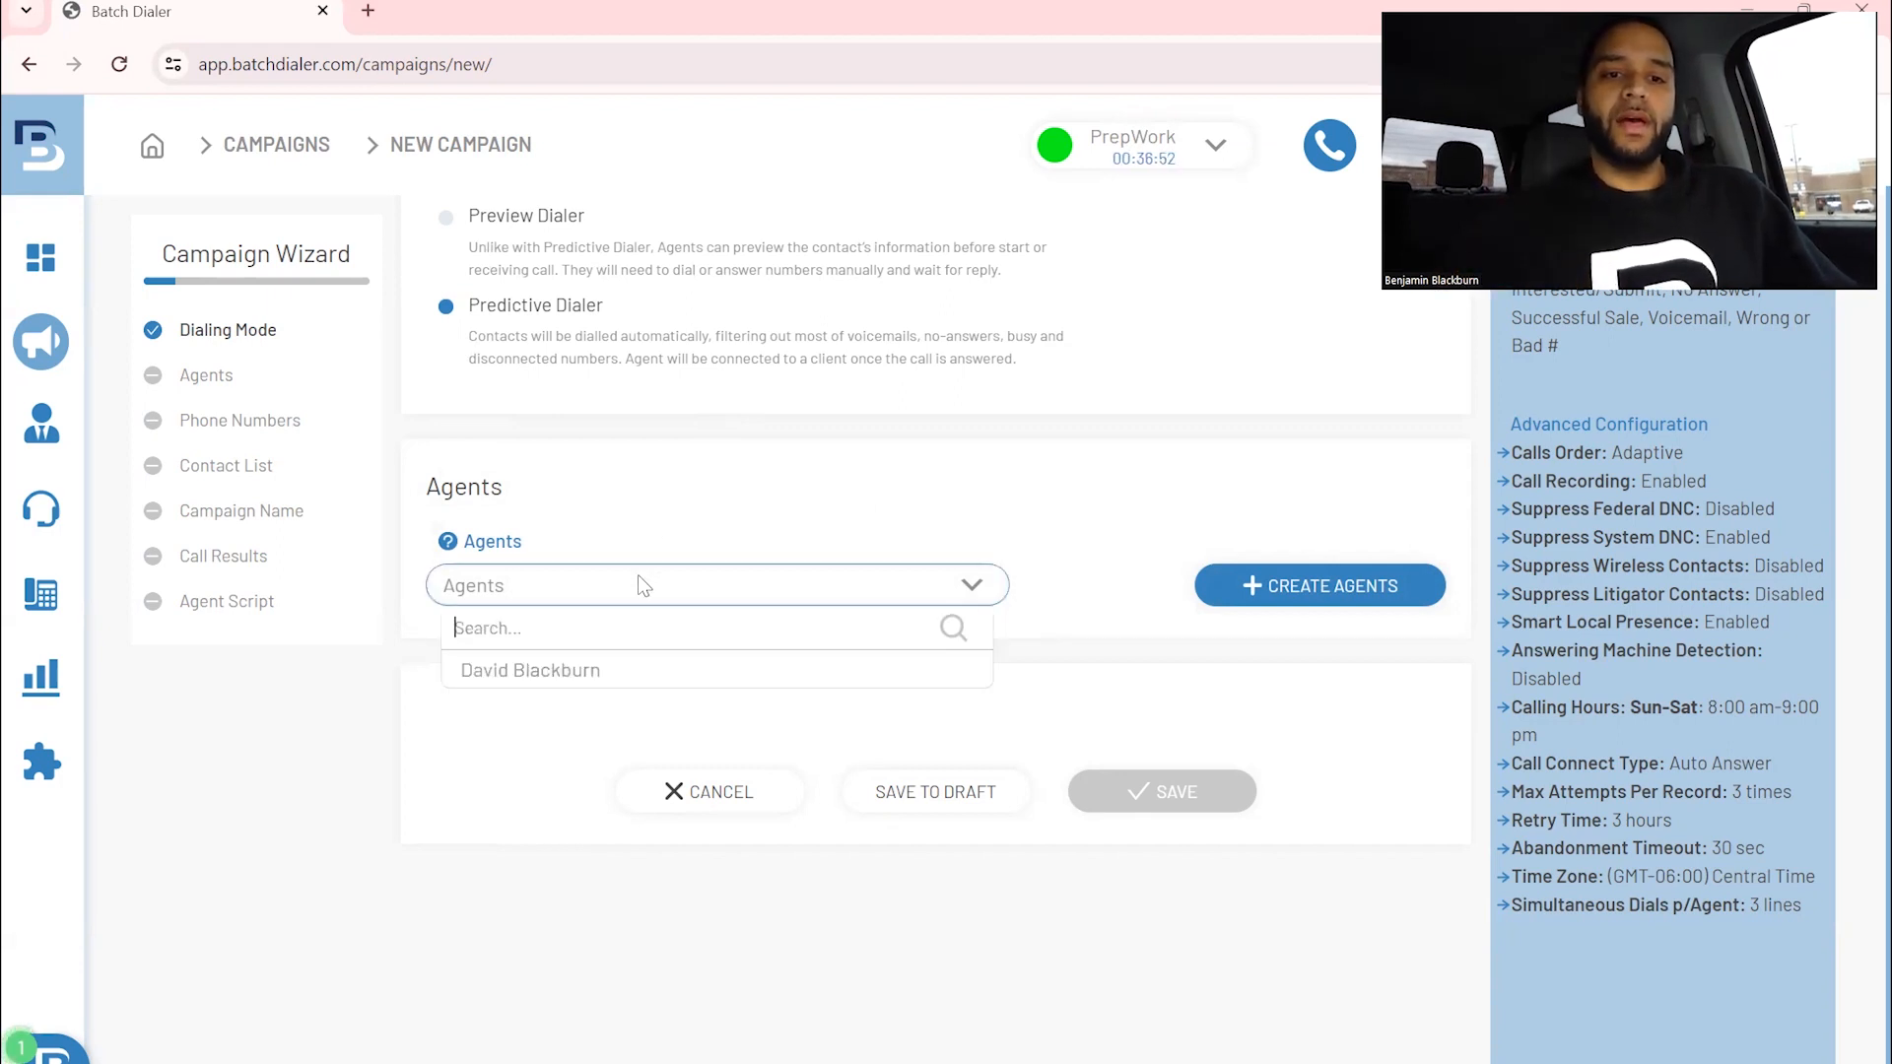
{"action": "left_click", "coordinate": [575, 670]}
{"action": "left_click", "coordinate": [1078, 527]}
Add the first Texas phone number in the list to the campaign.
{"action": "left_click", "coordinate": [666, 628]}
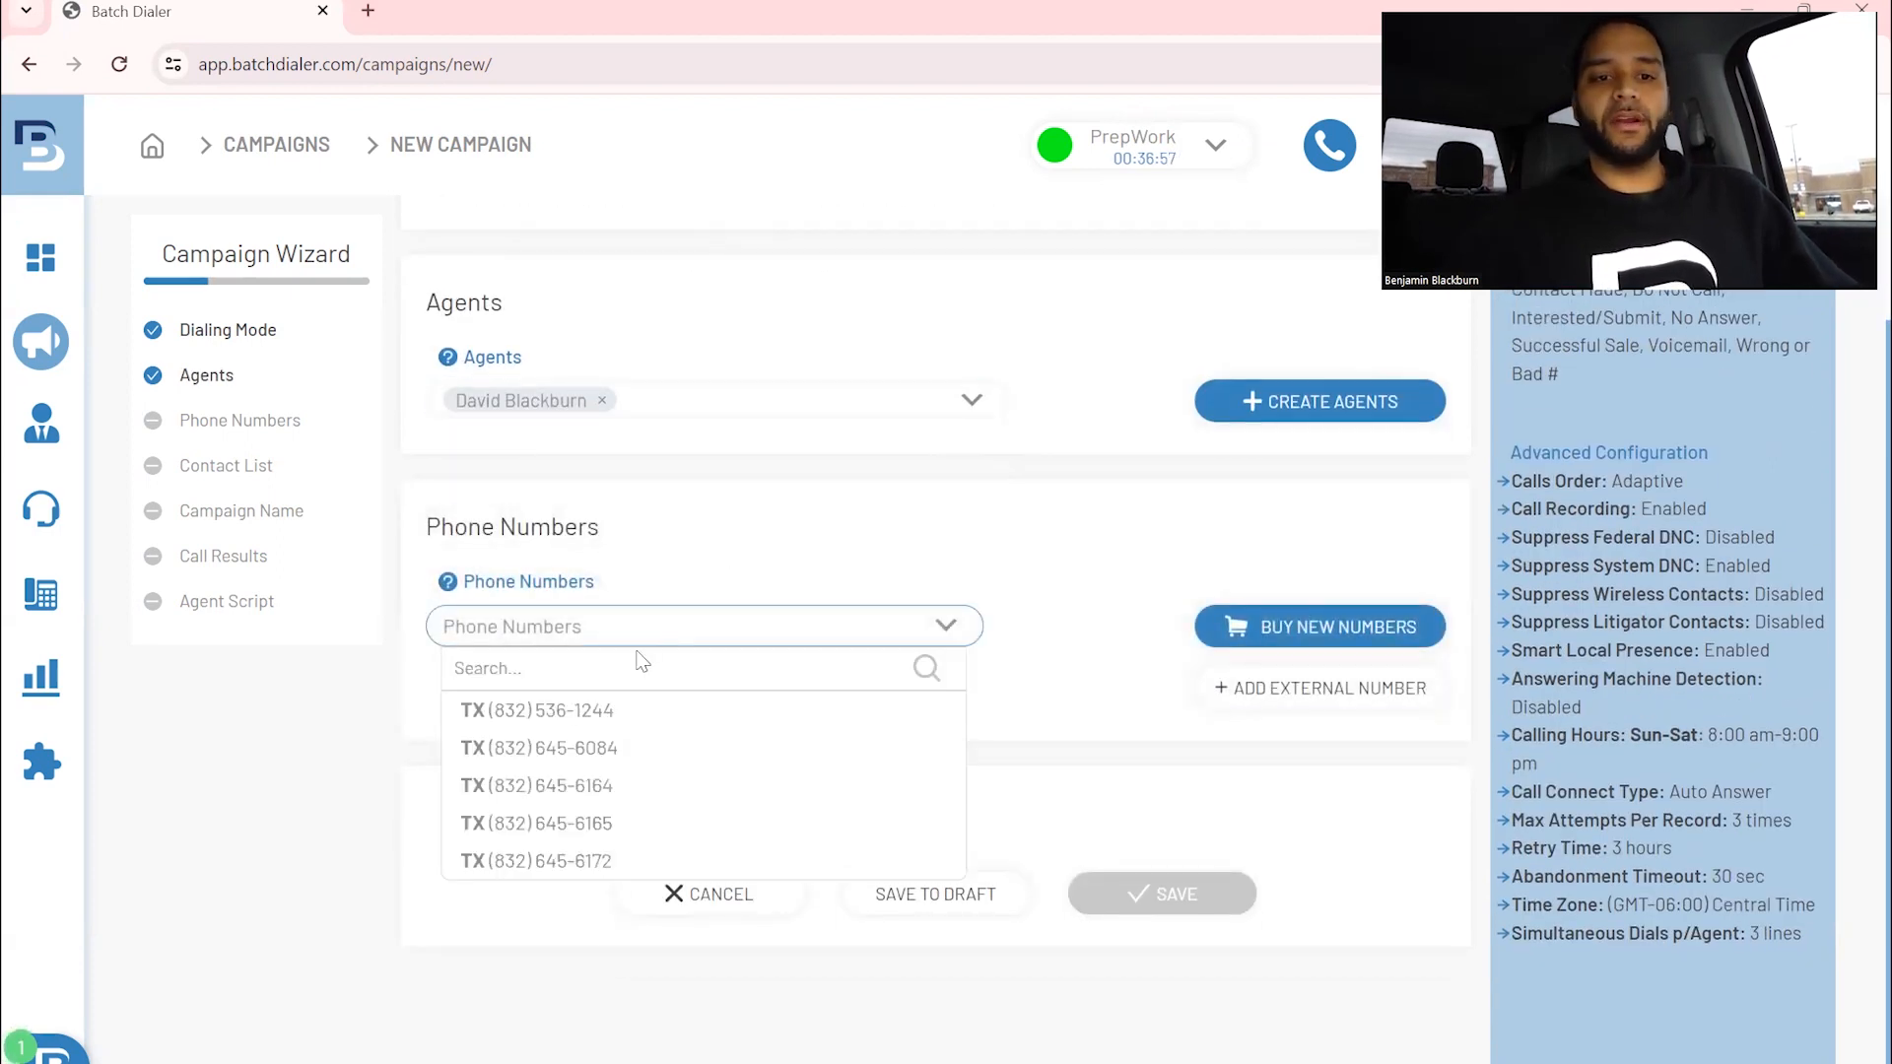
{"action": "left_click", "coordinate": [592, 712]}
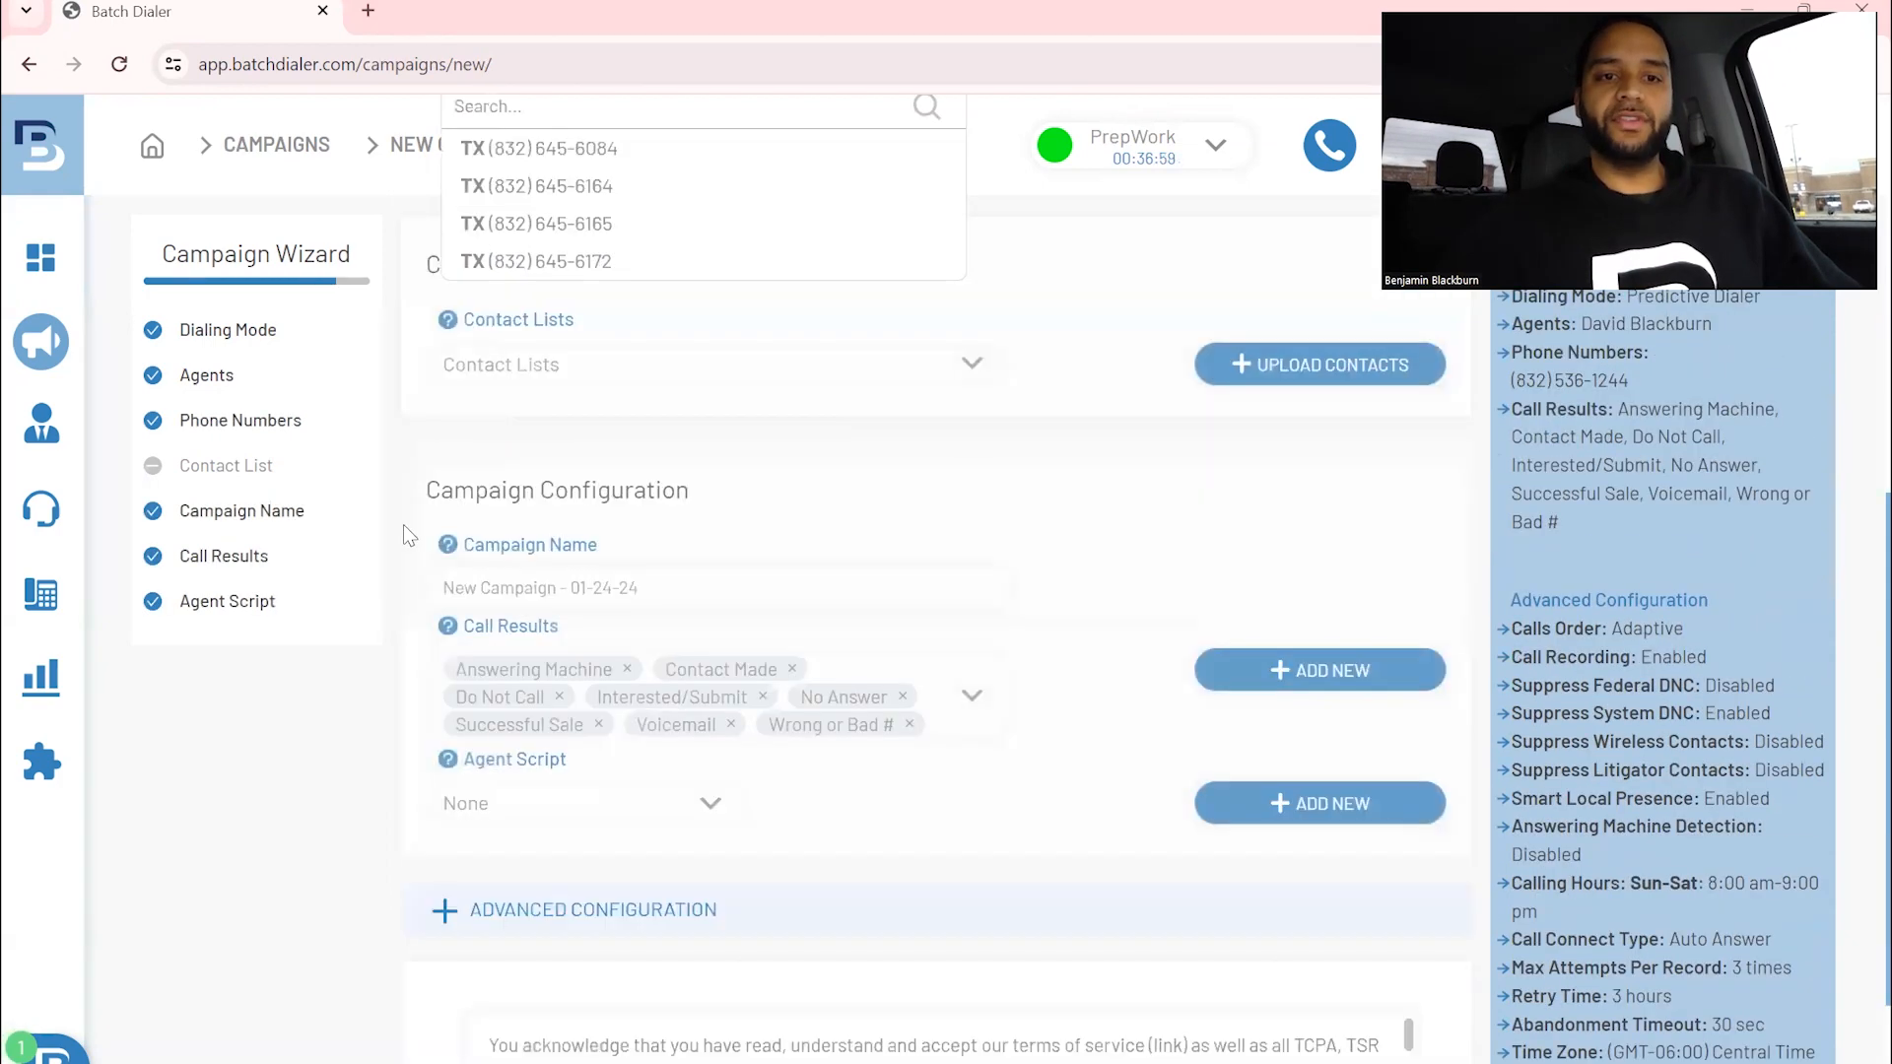
{"action": "scroll", "coordinate": [404, 524], "scroll_direction": "up", "scroll_amount": 3}
{"action": "left_click", "coordinate": [1088, 514]}
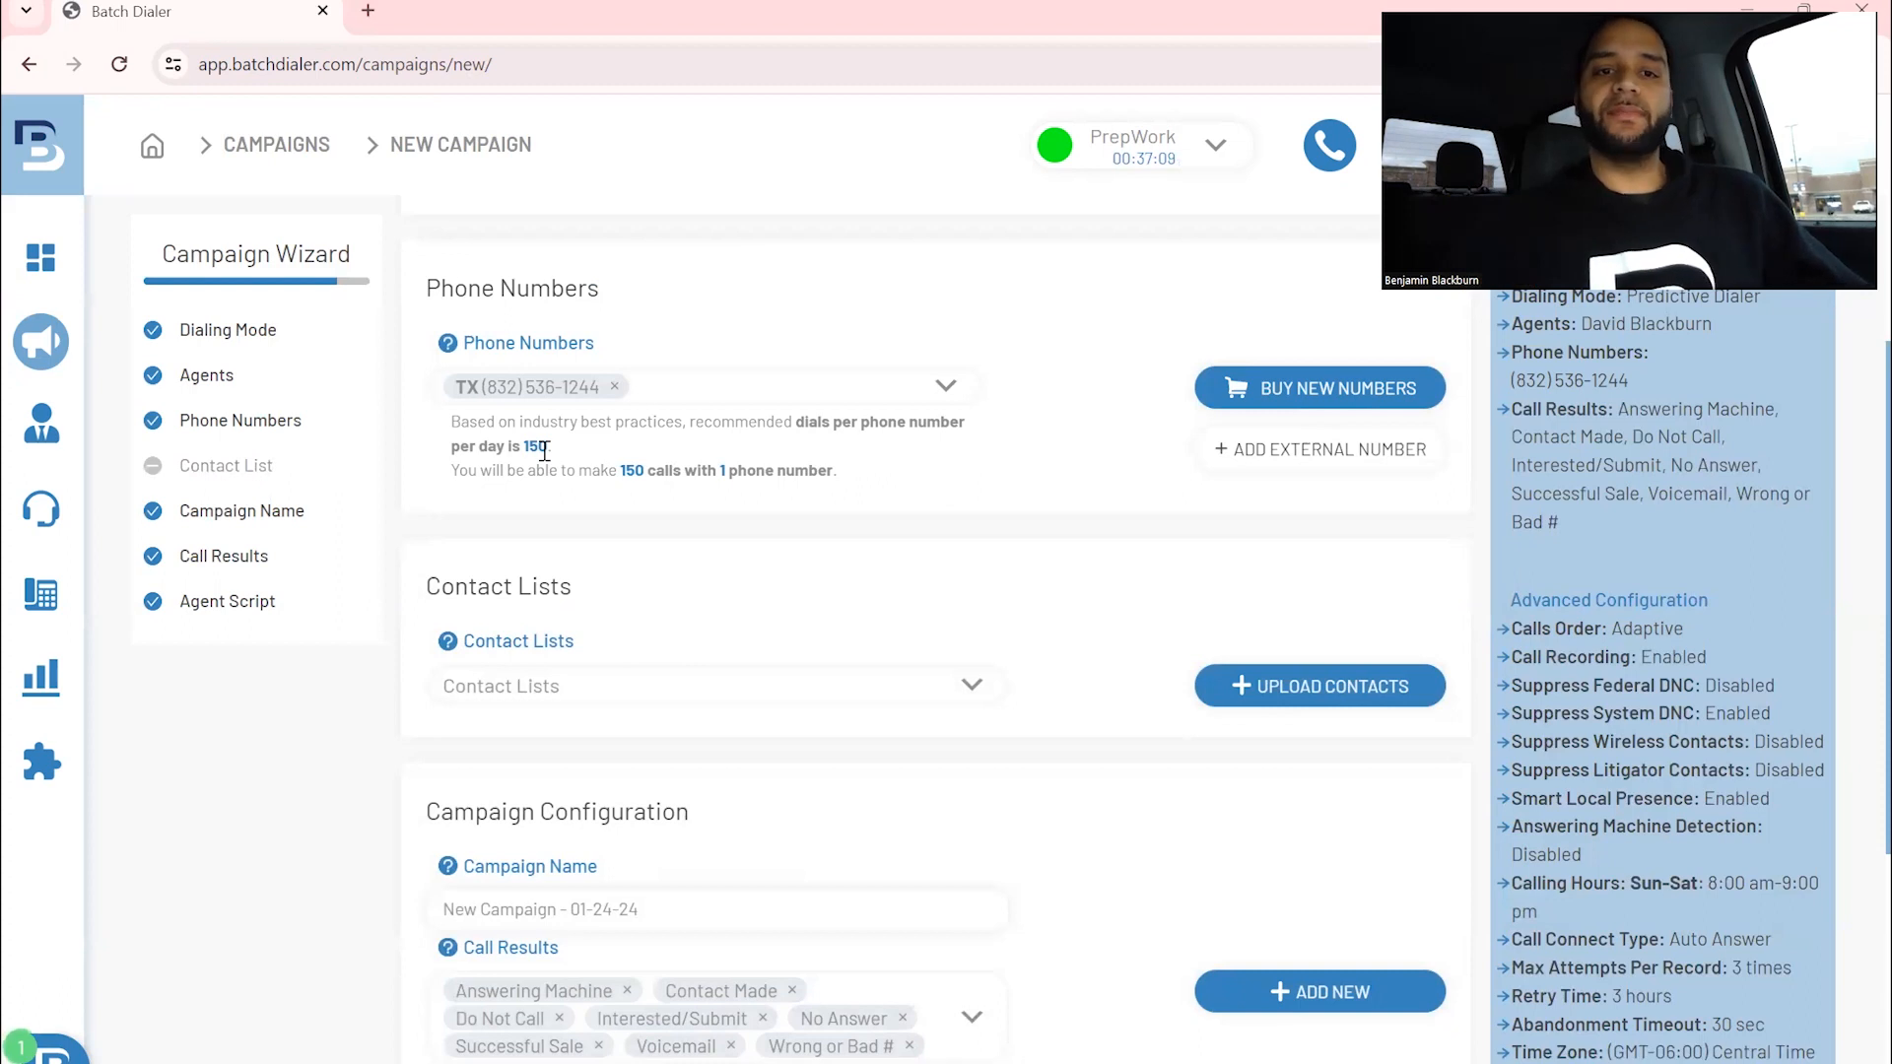
Add the four remaining Texas phone numbers to the campaign.
{"action": "left_click", "coordinate": [722, 387]}
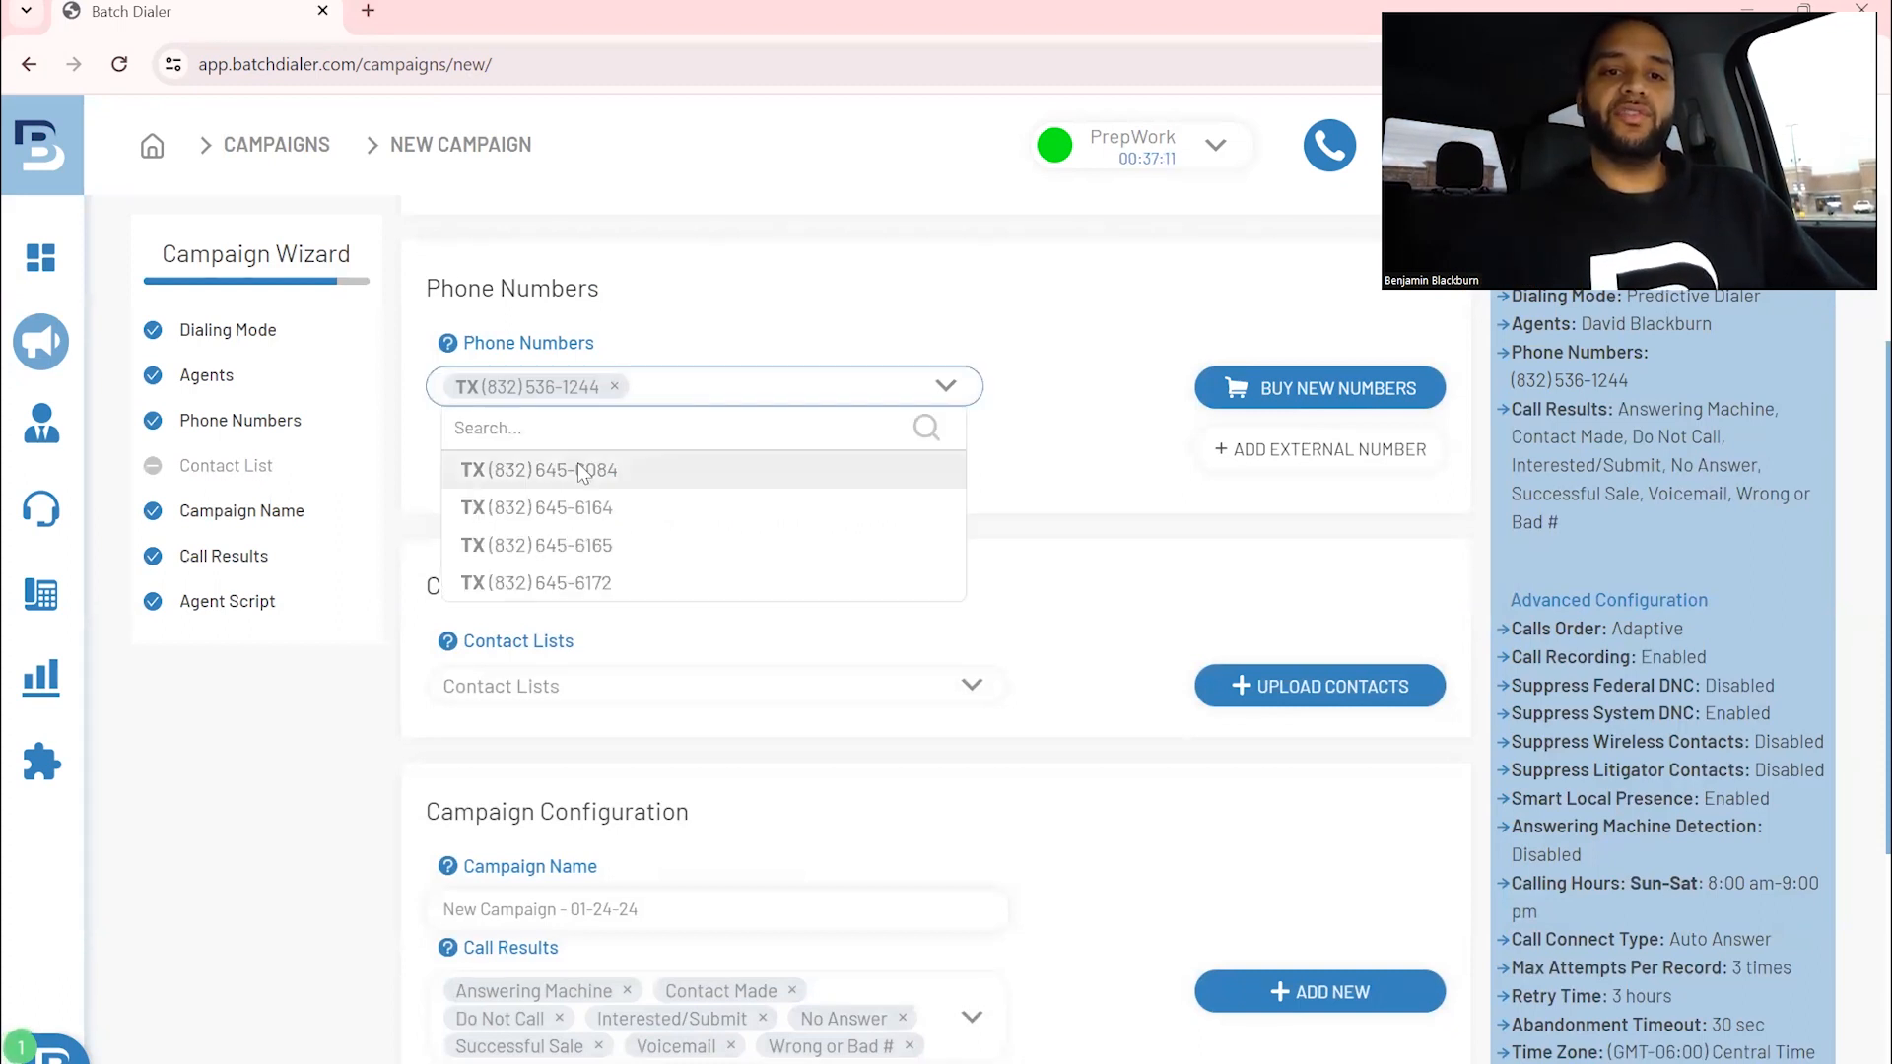
{"action": "left_click", "coordinate": [778, 469]}
{"action": "left_click", "coordinate": [882, 400]}
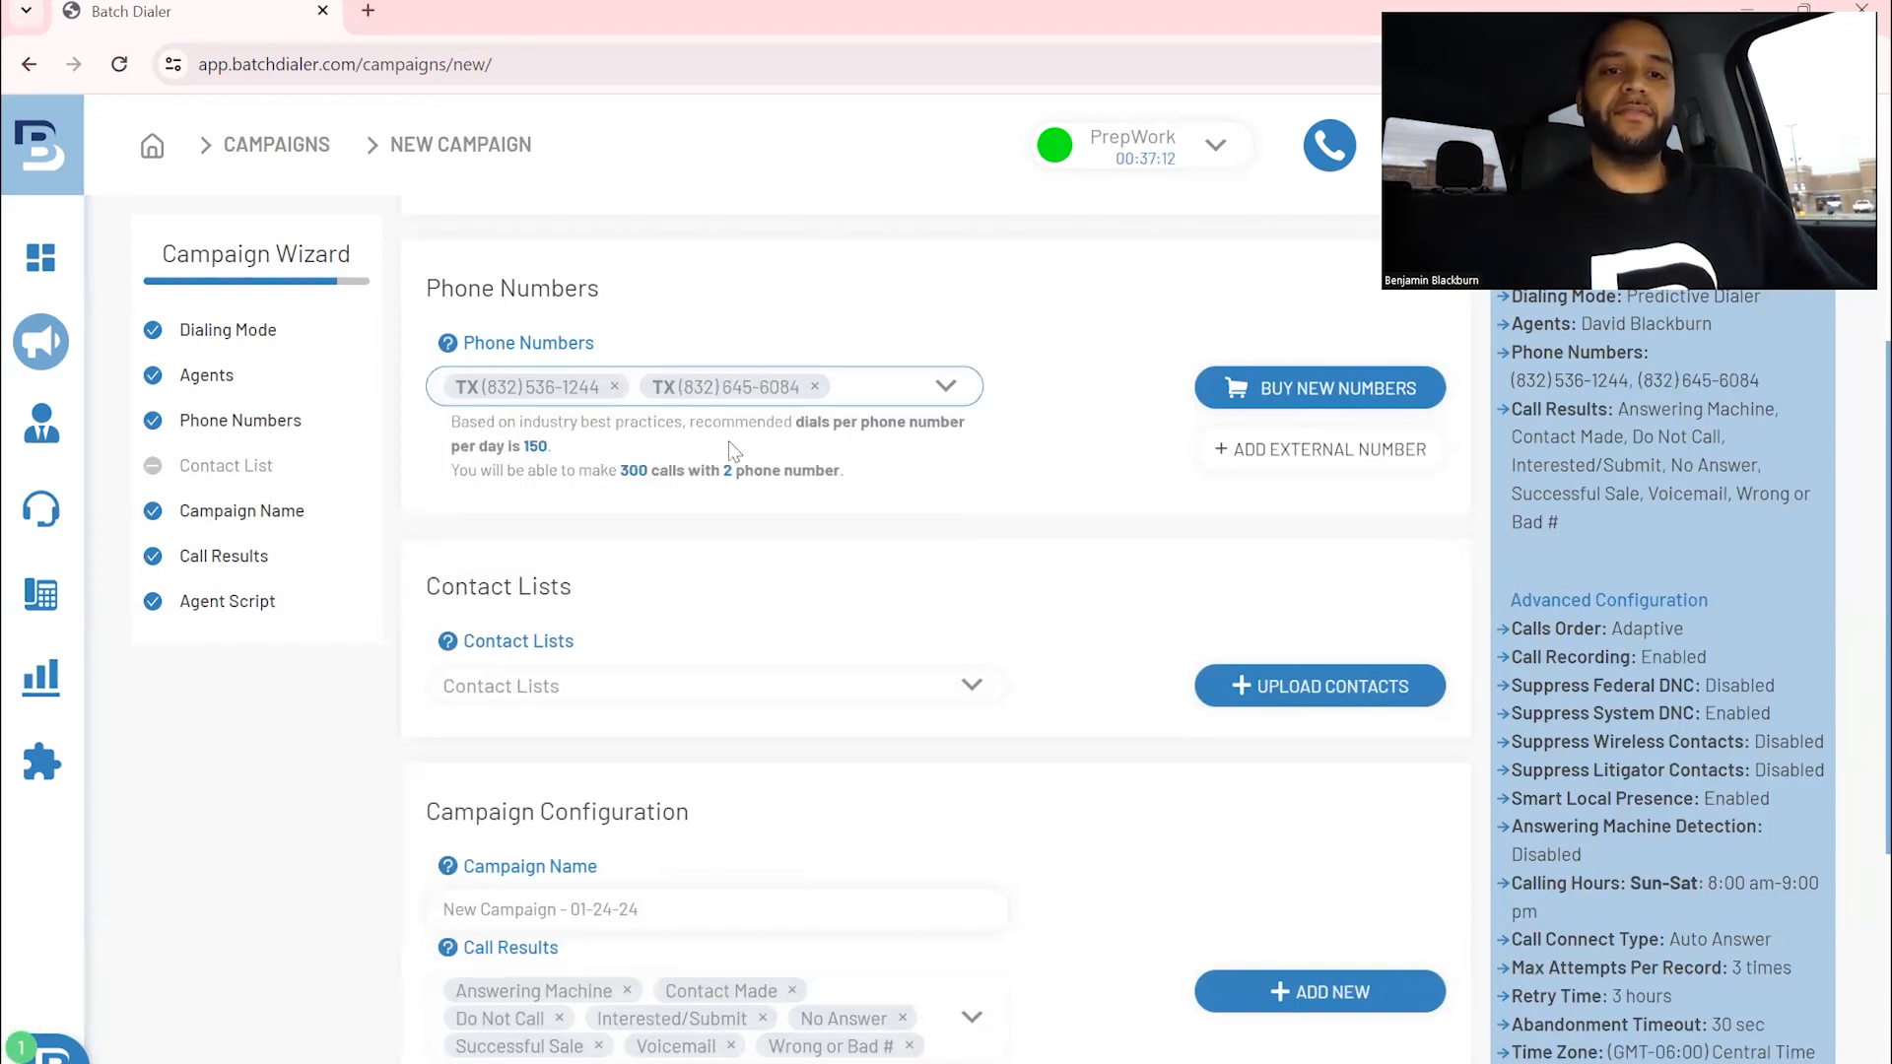
{"action": "left_click", "coordinate": [870, 388]}
{"action": "left_click", "coordinate": [595, 469]}
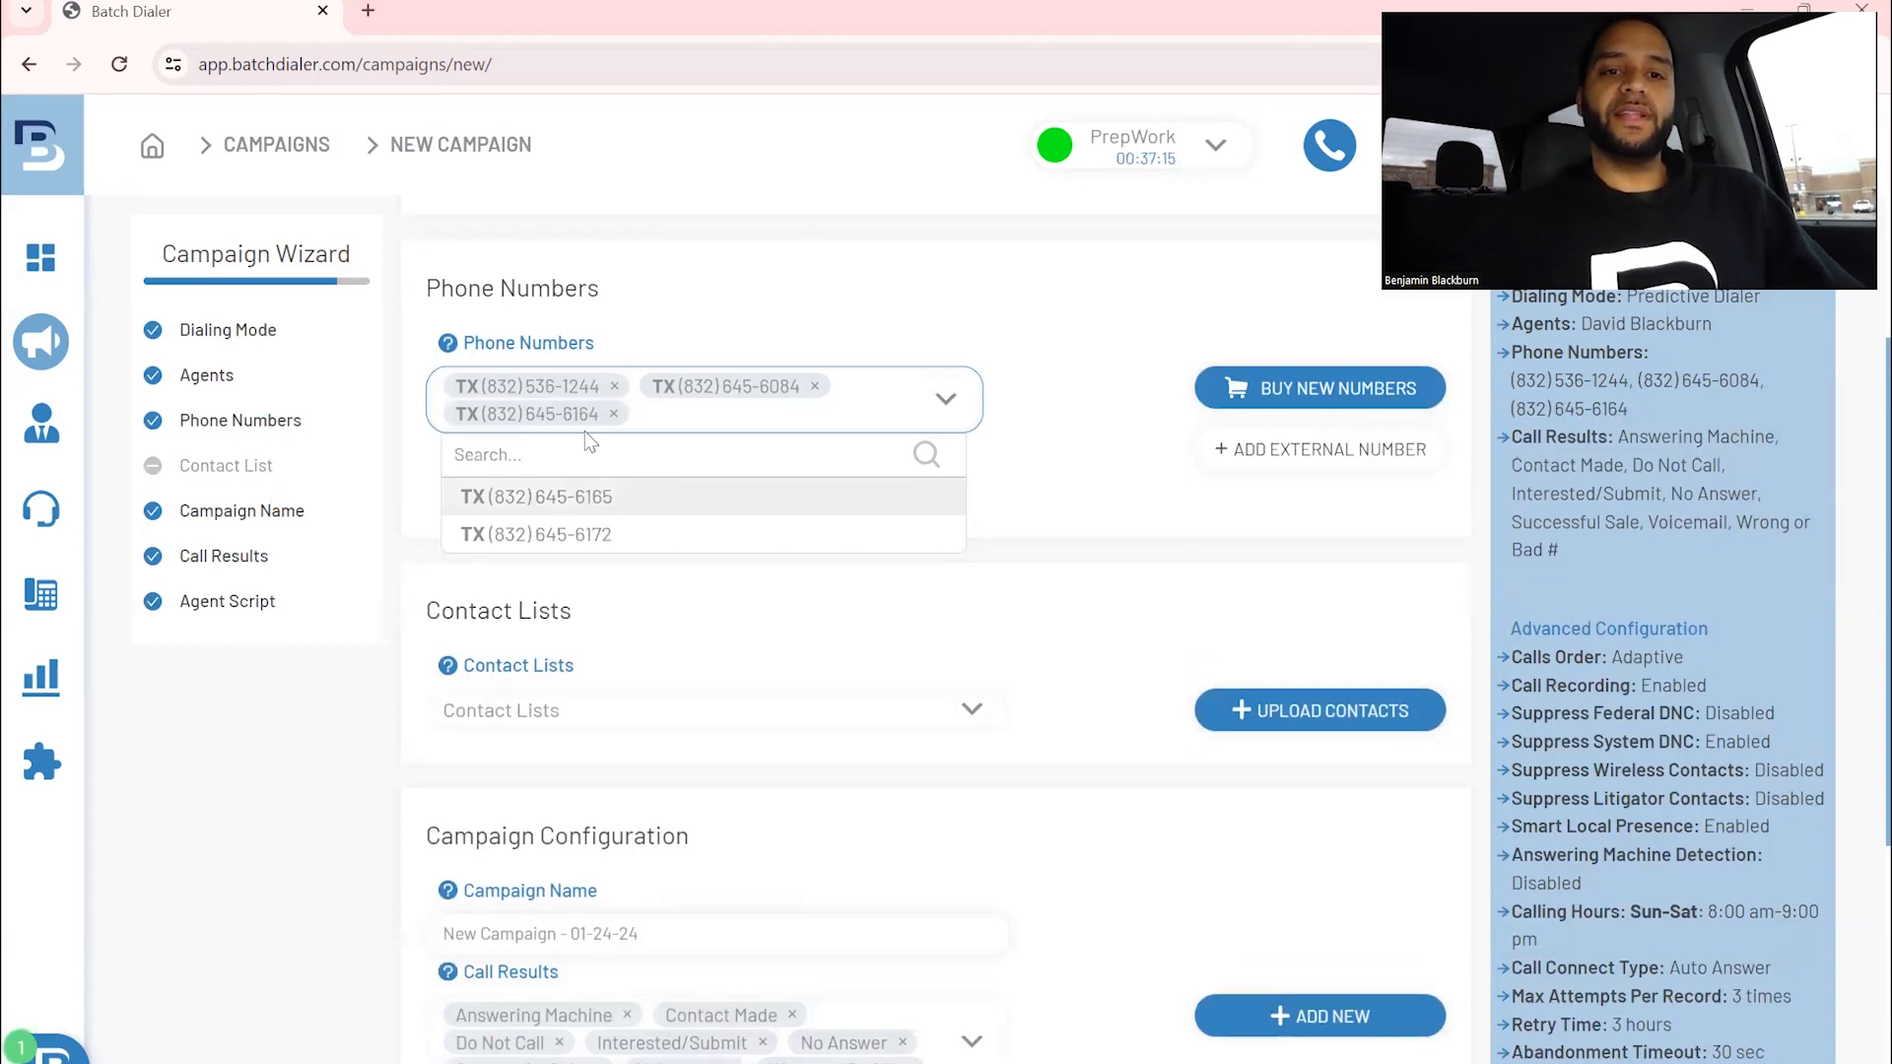
{"action": "left_click", "coordinate": [570, 498]}
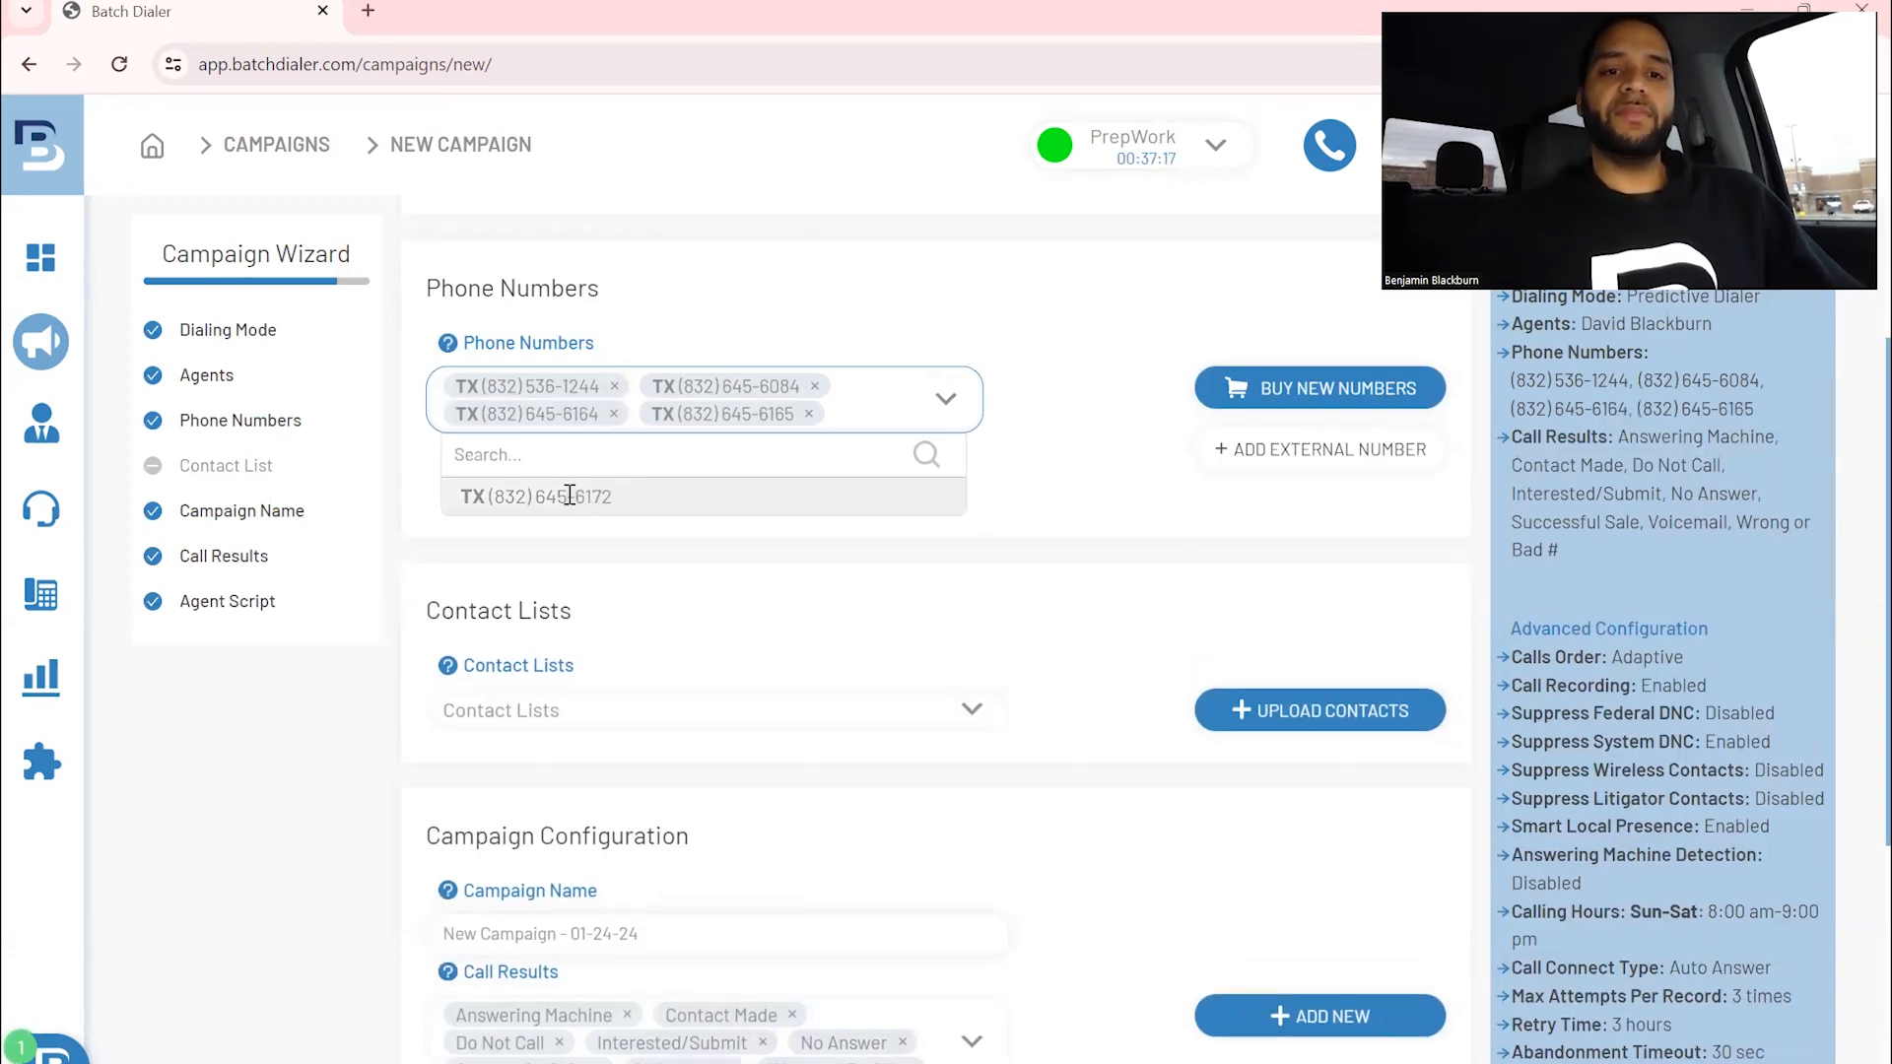
{"action": "left_click", "coordinate": [570, 498]}
{"action": "left_click", "coordinate": [1055, 493]}
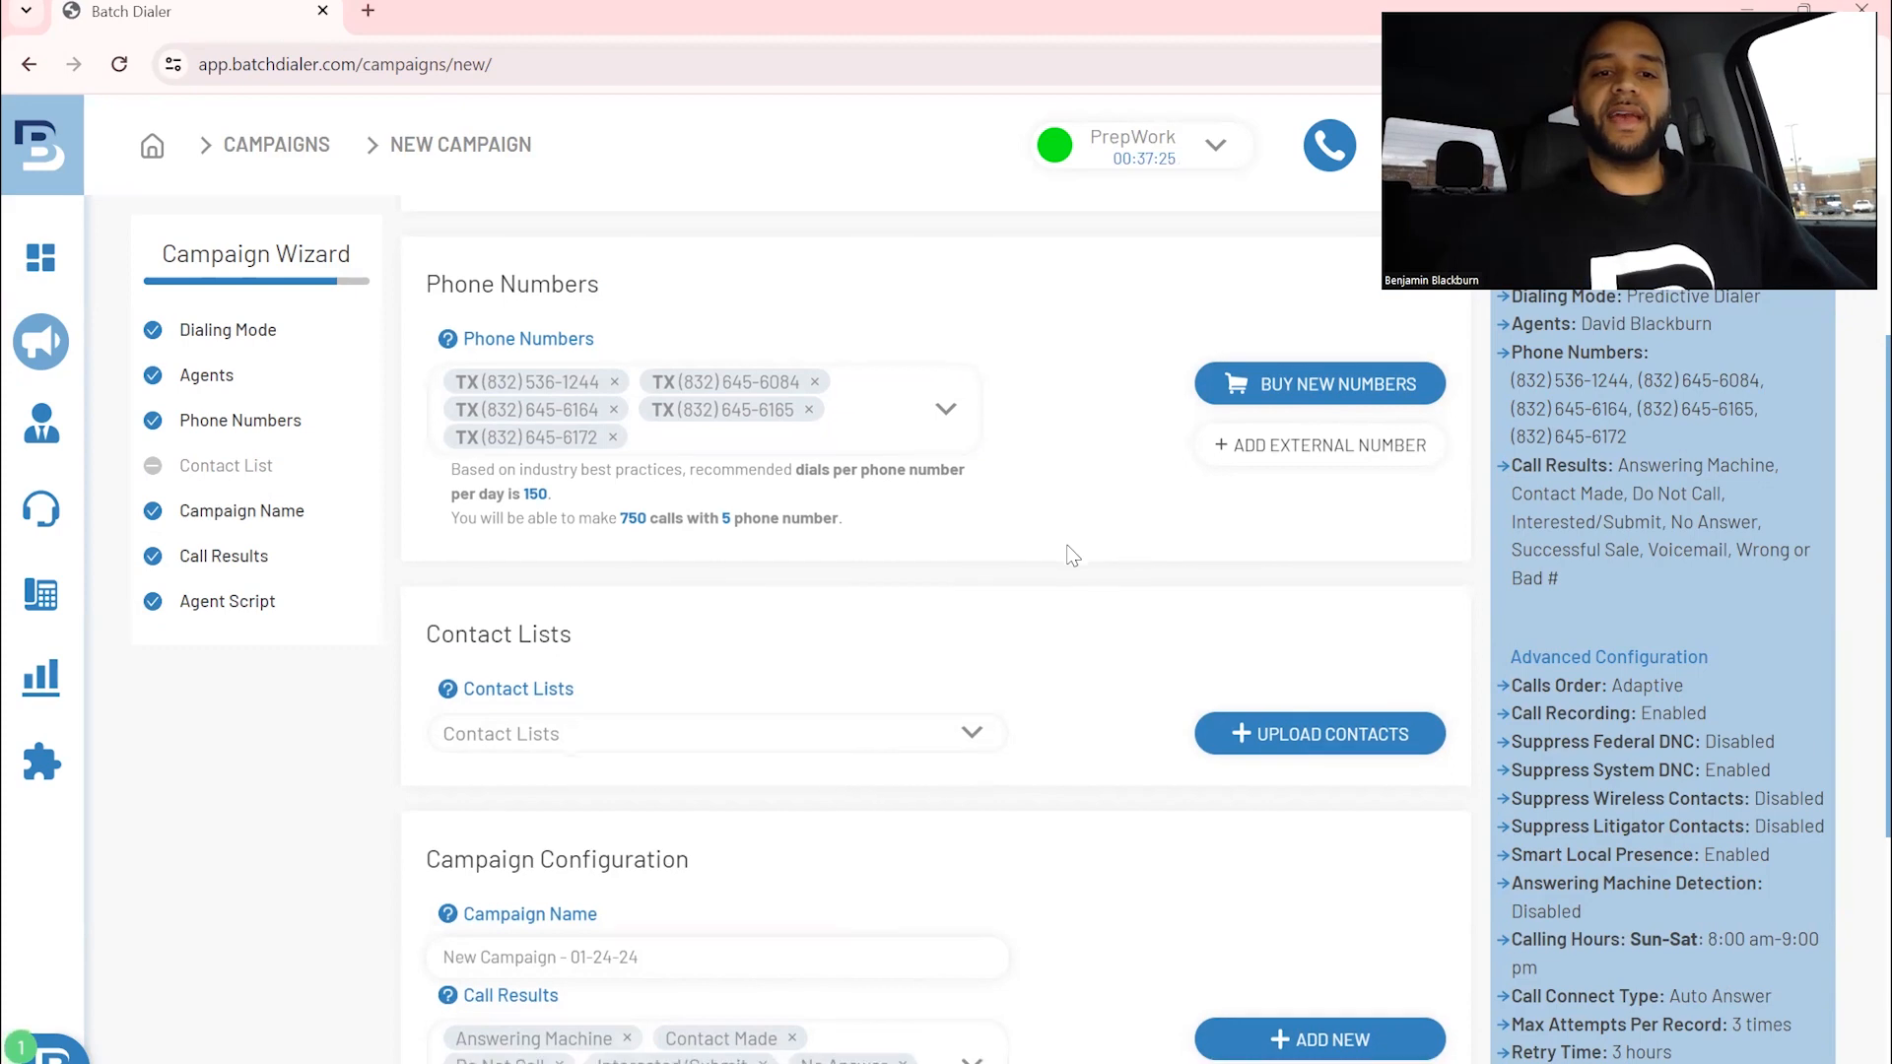
Upload the file "Untitled spreadsheet - Worksheet" from Downloads as the campaign's contact list.
{"action": "scroll", "coordinate": [1070, 552], "scroll_direction": "down", "scroll_amount": 2}
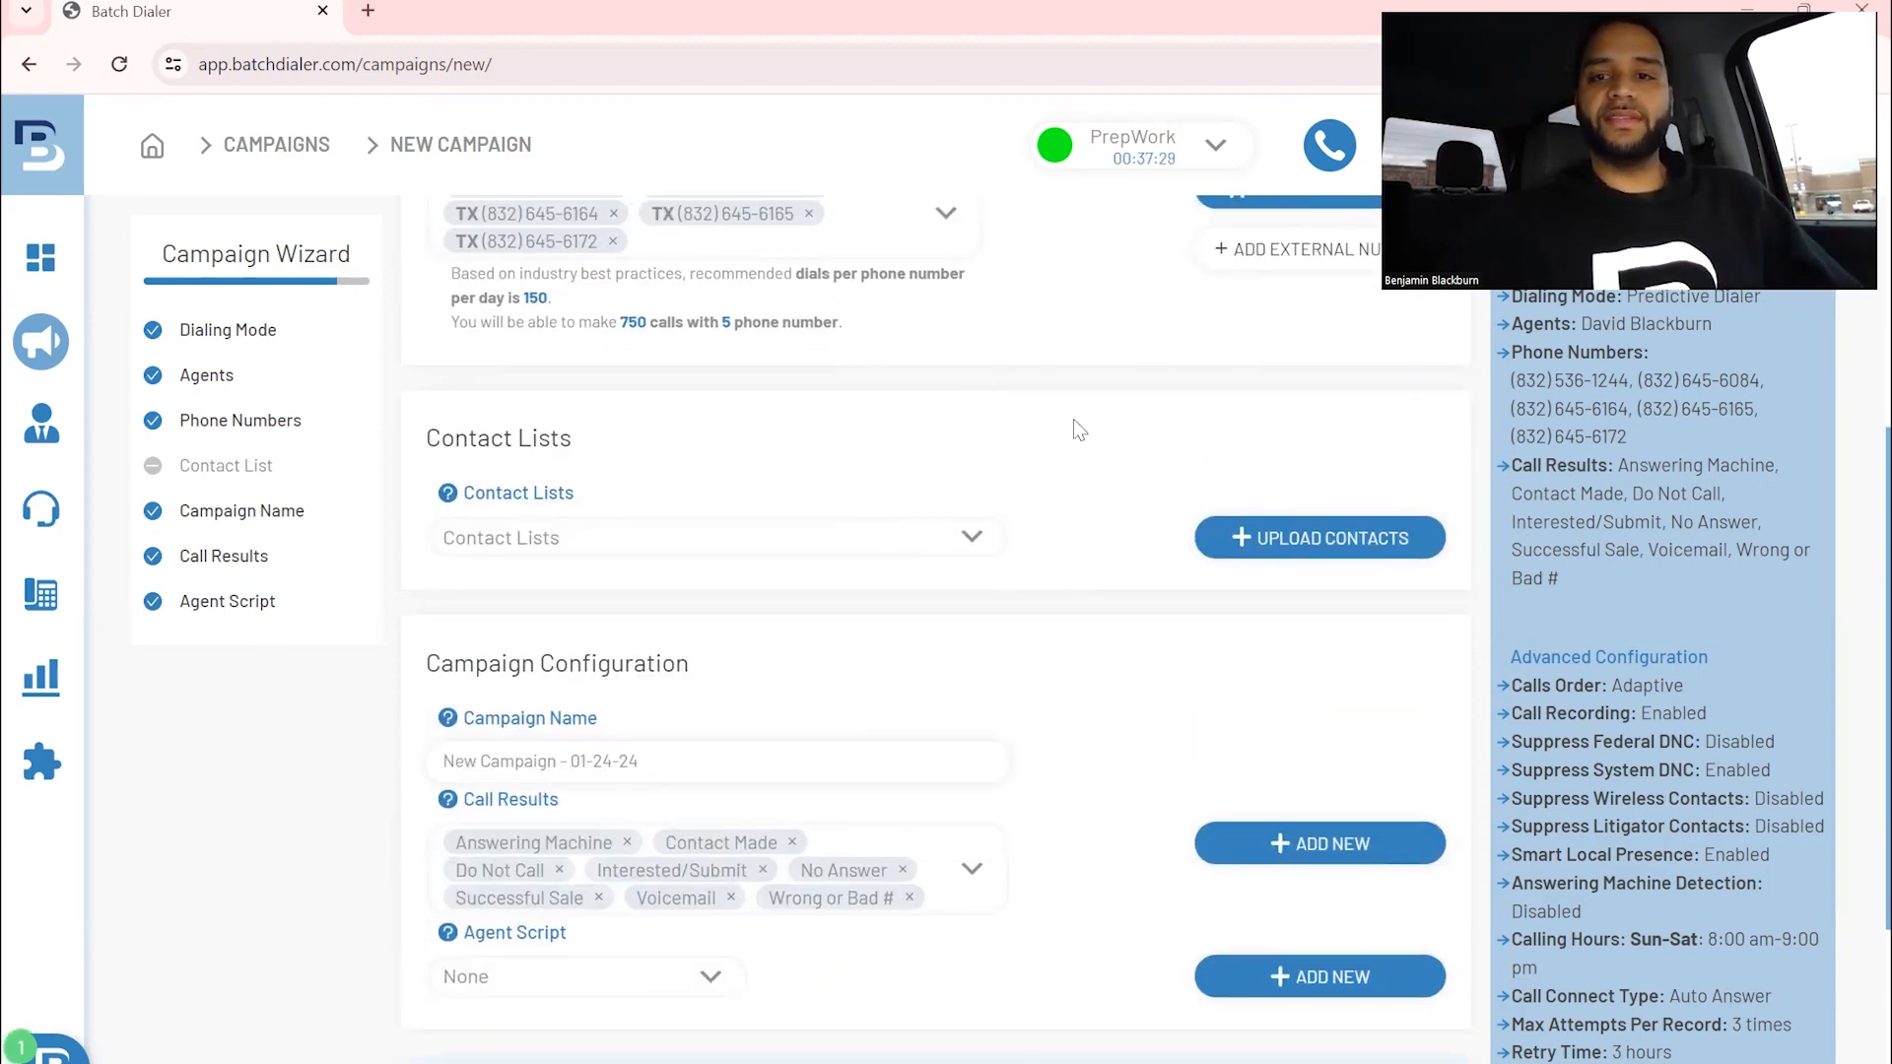
{"action": "left_click", "coordinate": [1274, 540]}
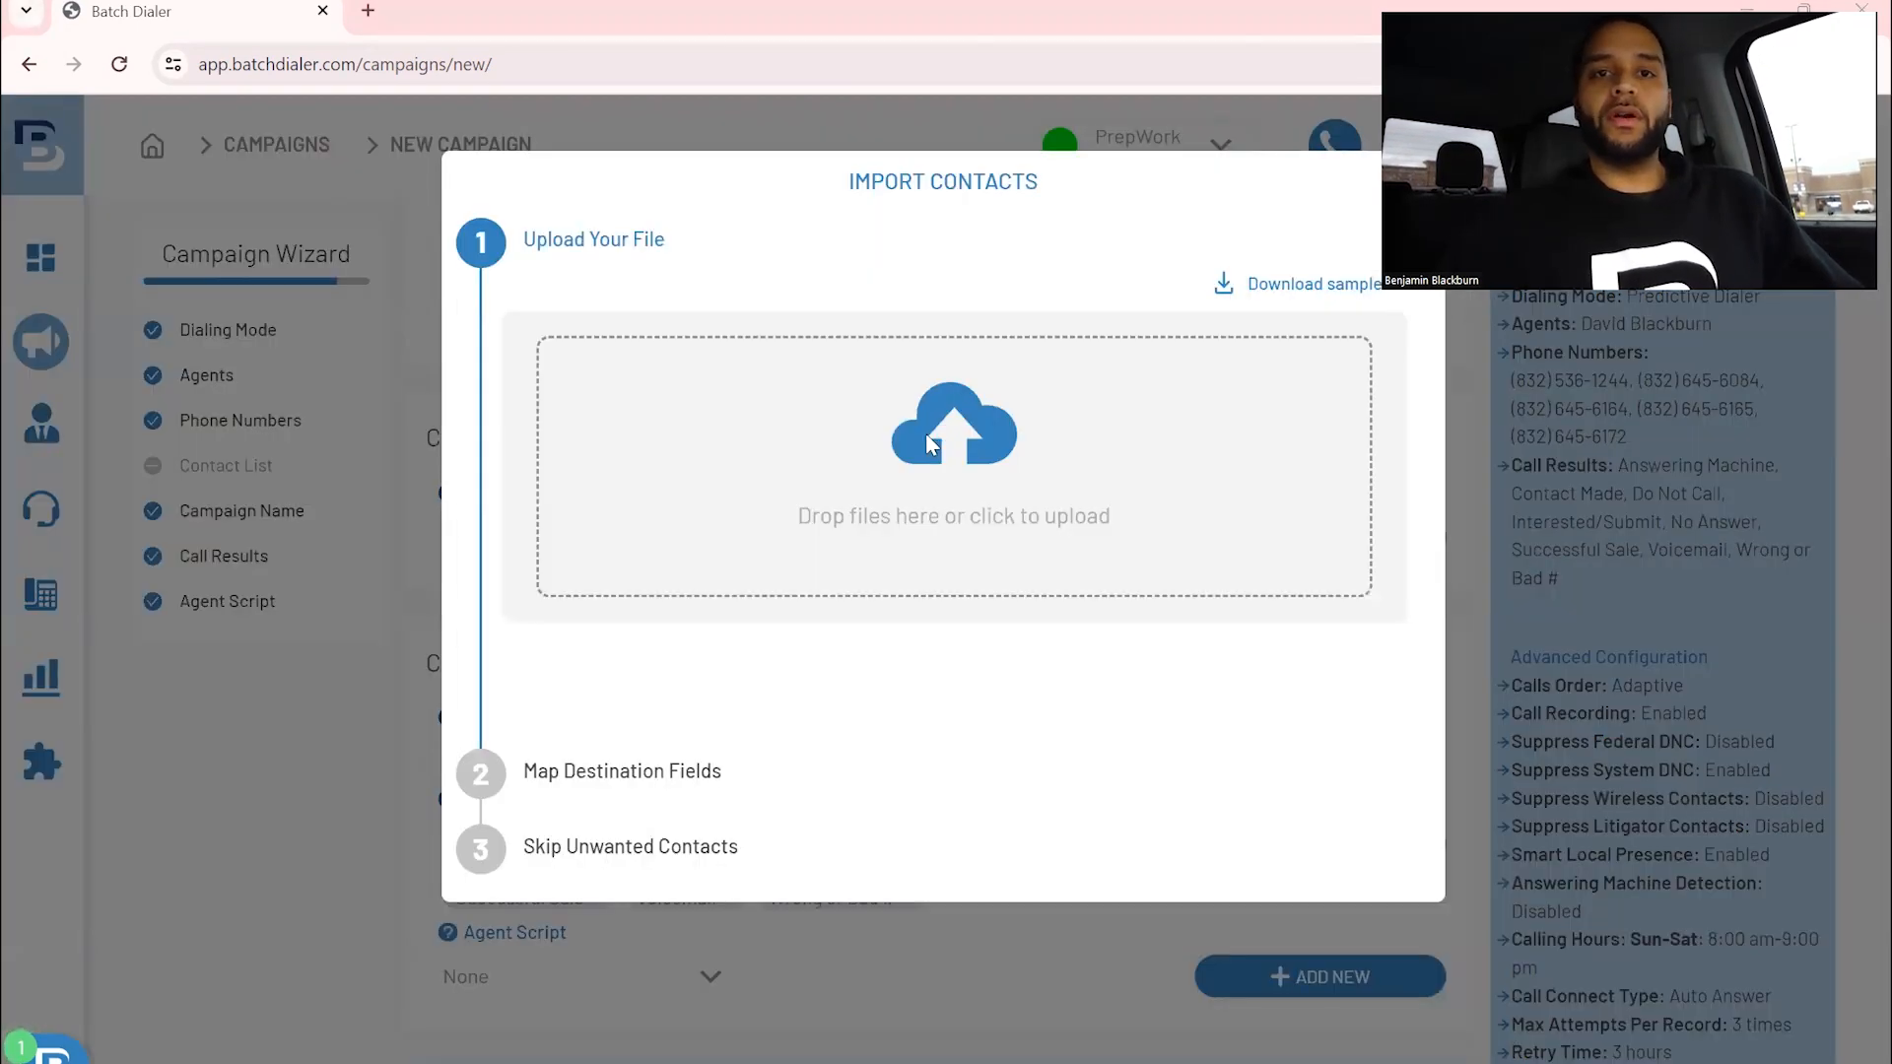
{"action": "left_click", "coordinate": [932, 444]}
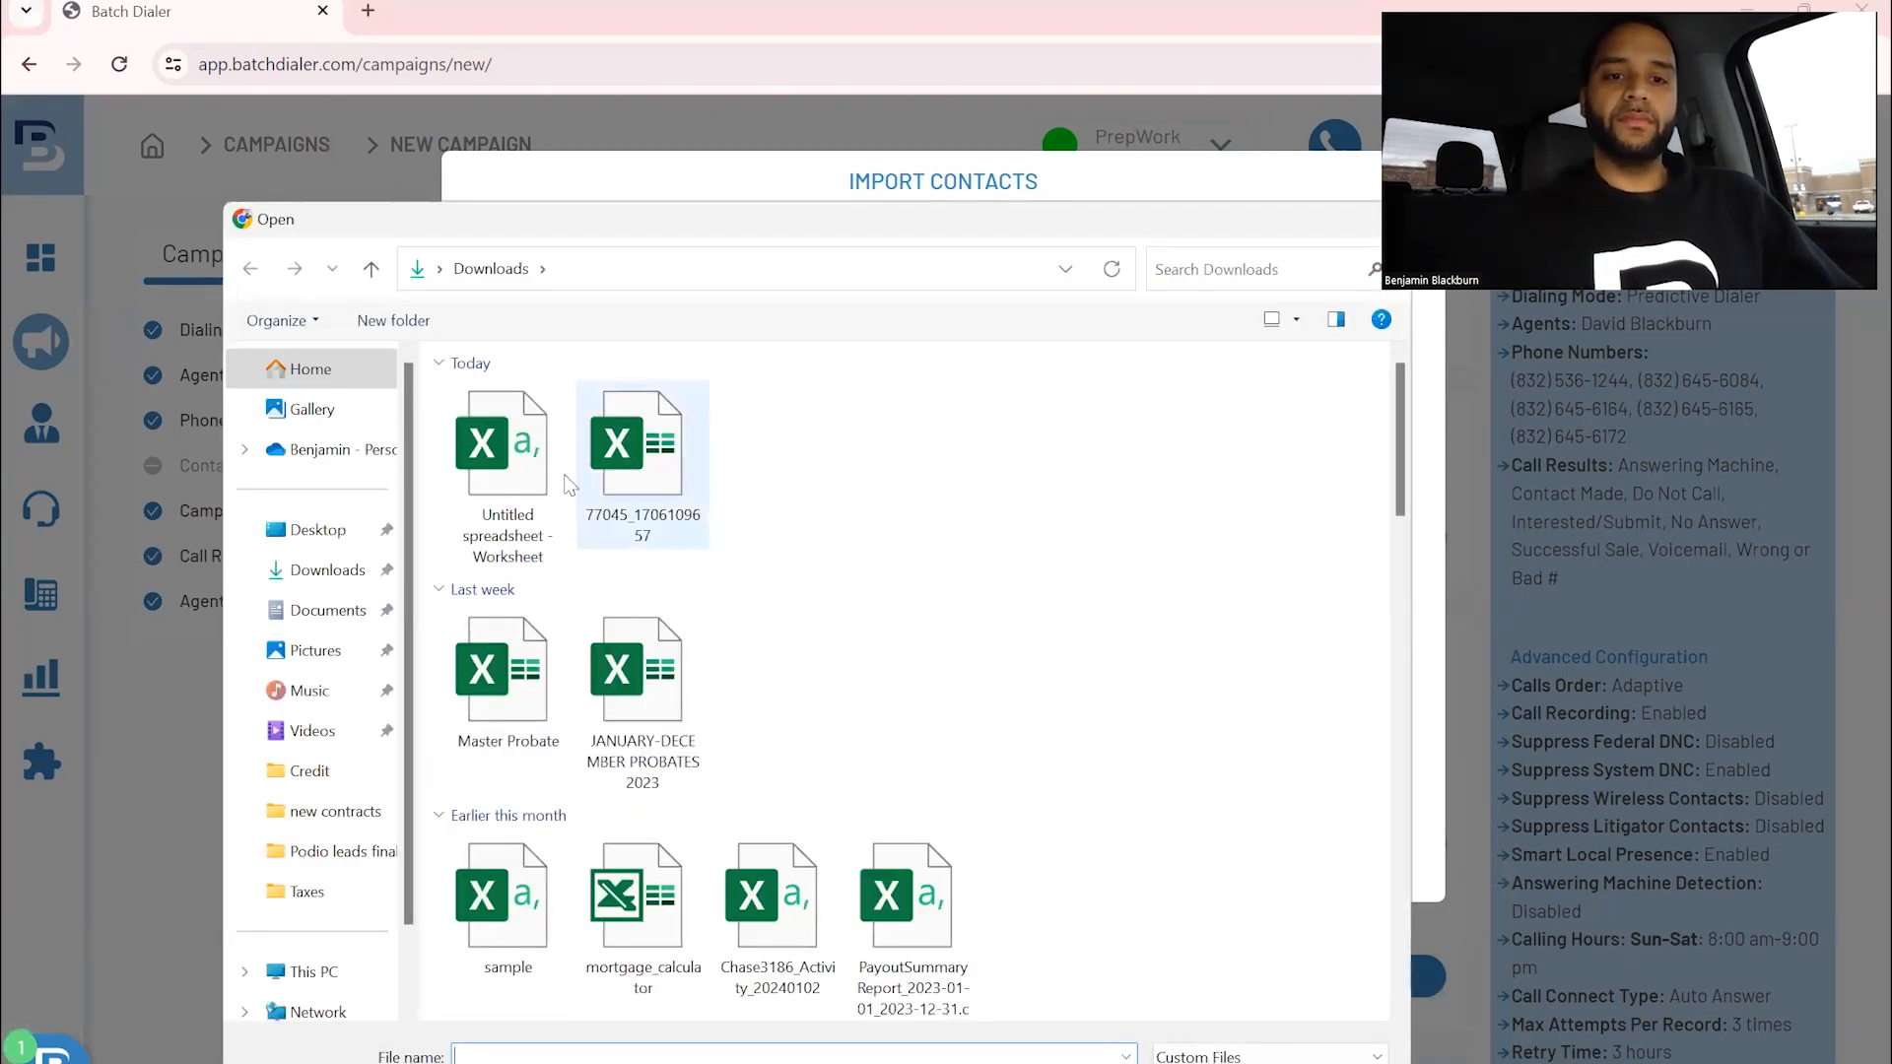
{"action": "left_click", "coordinate": [530, 459]}
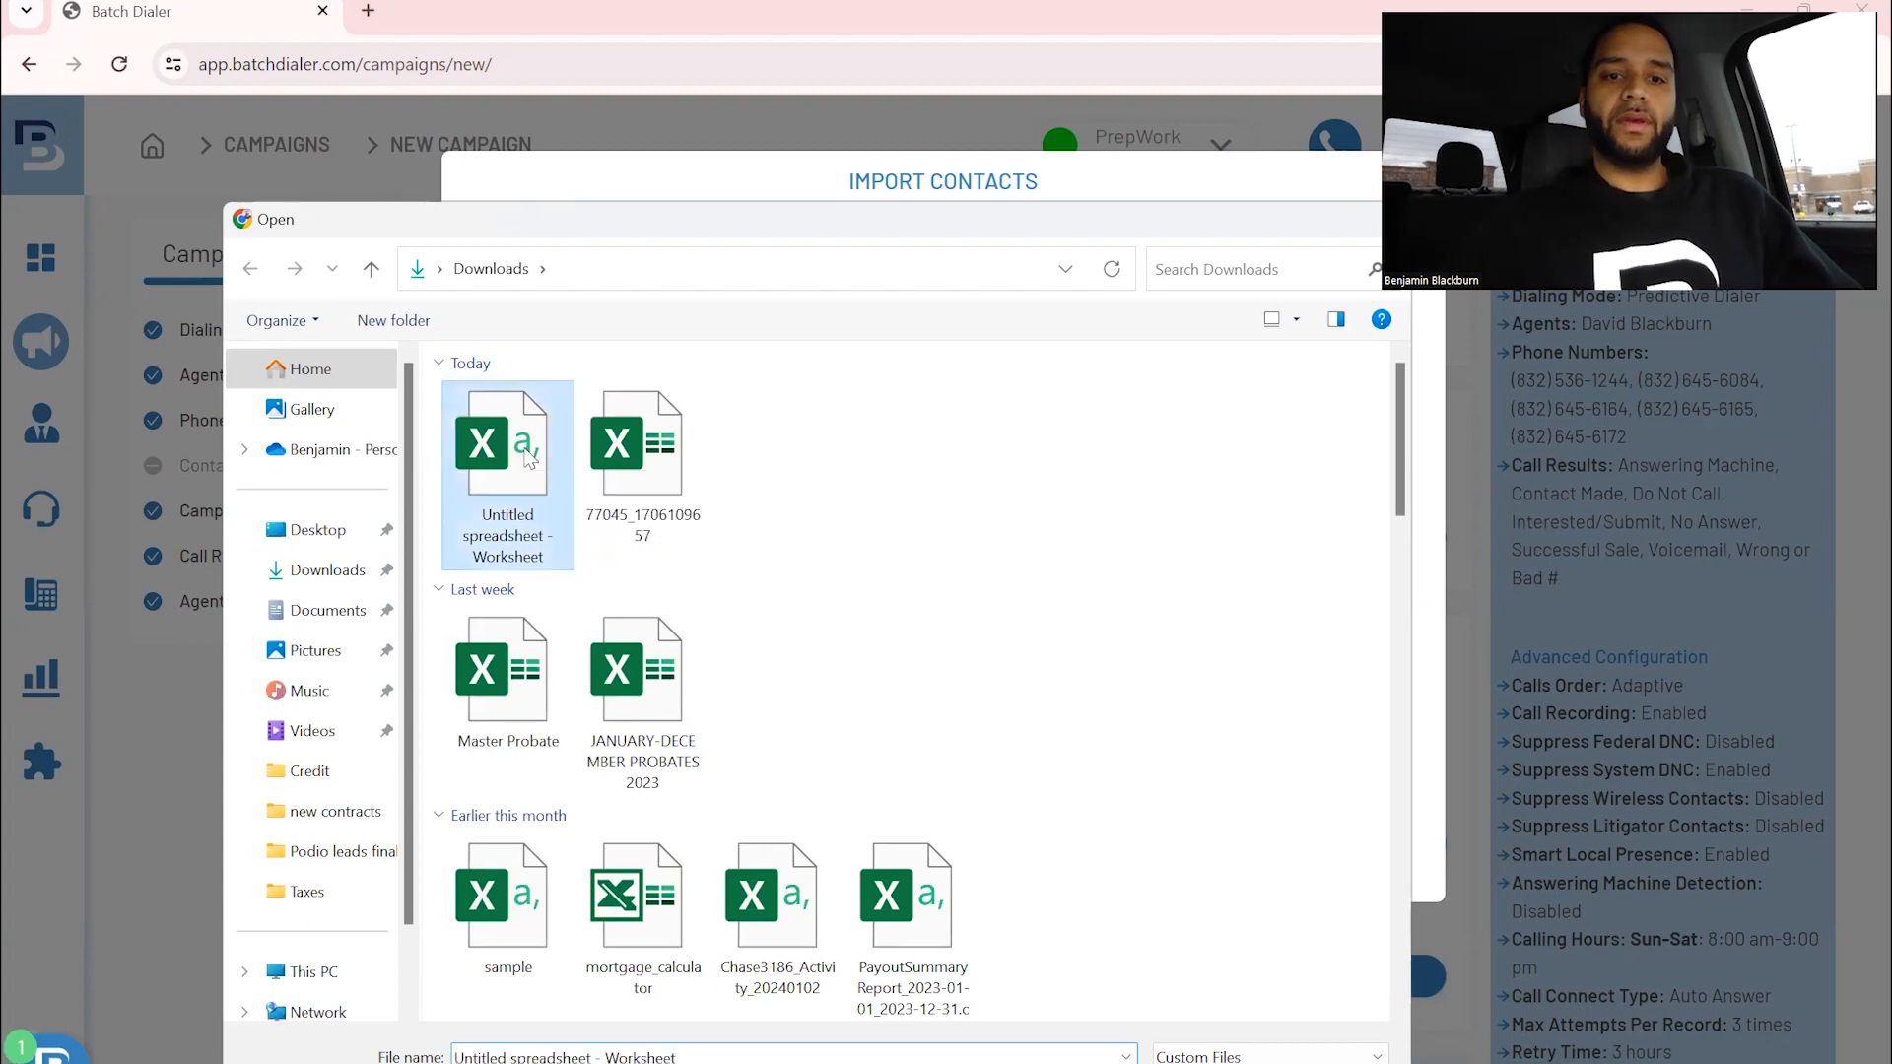
{"action": "left_click", "coordinate": [1212, 1063]}
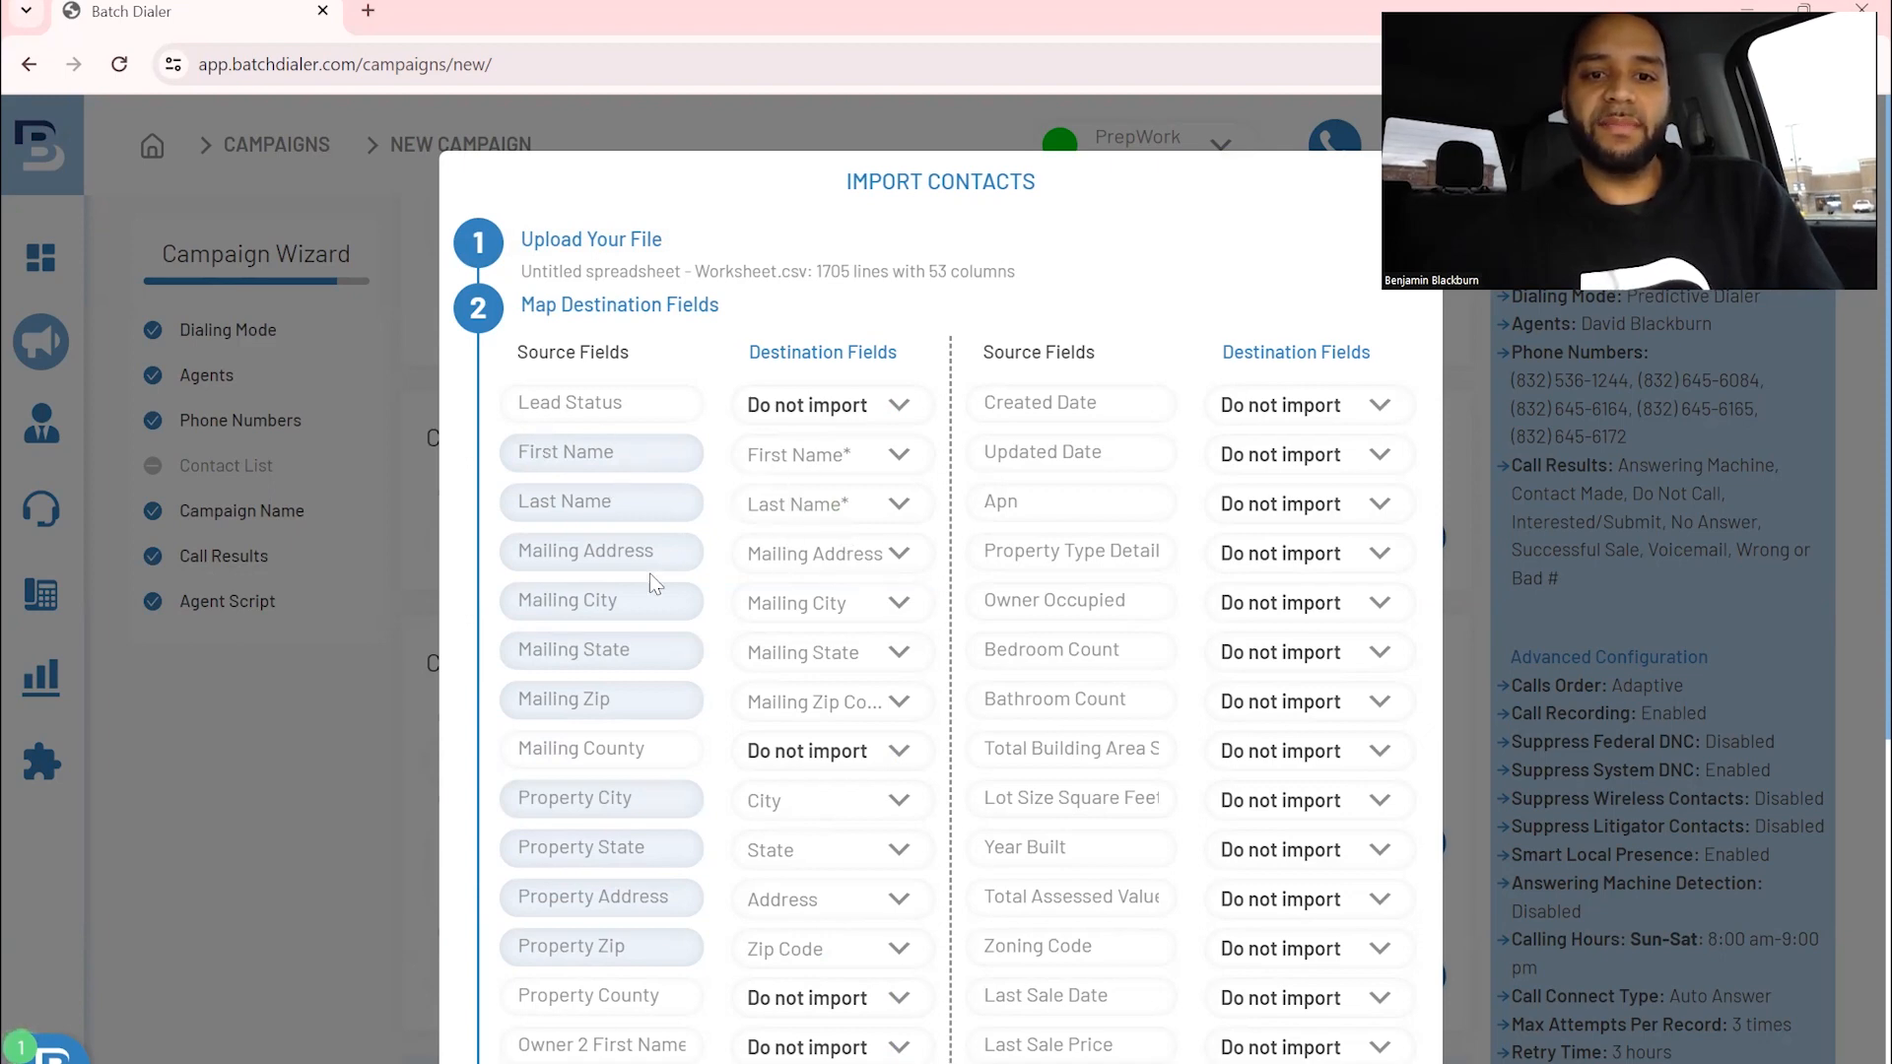
Map the source fields Phone 1 and Phone 2 to Phone Number 1 and Phone Number 2.
{"action": "scroll", "coordinate": [884, 706], "scroll_direction": "down", "scroll_amount": 2}
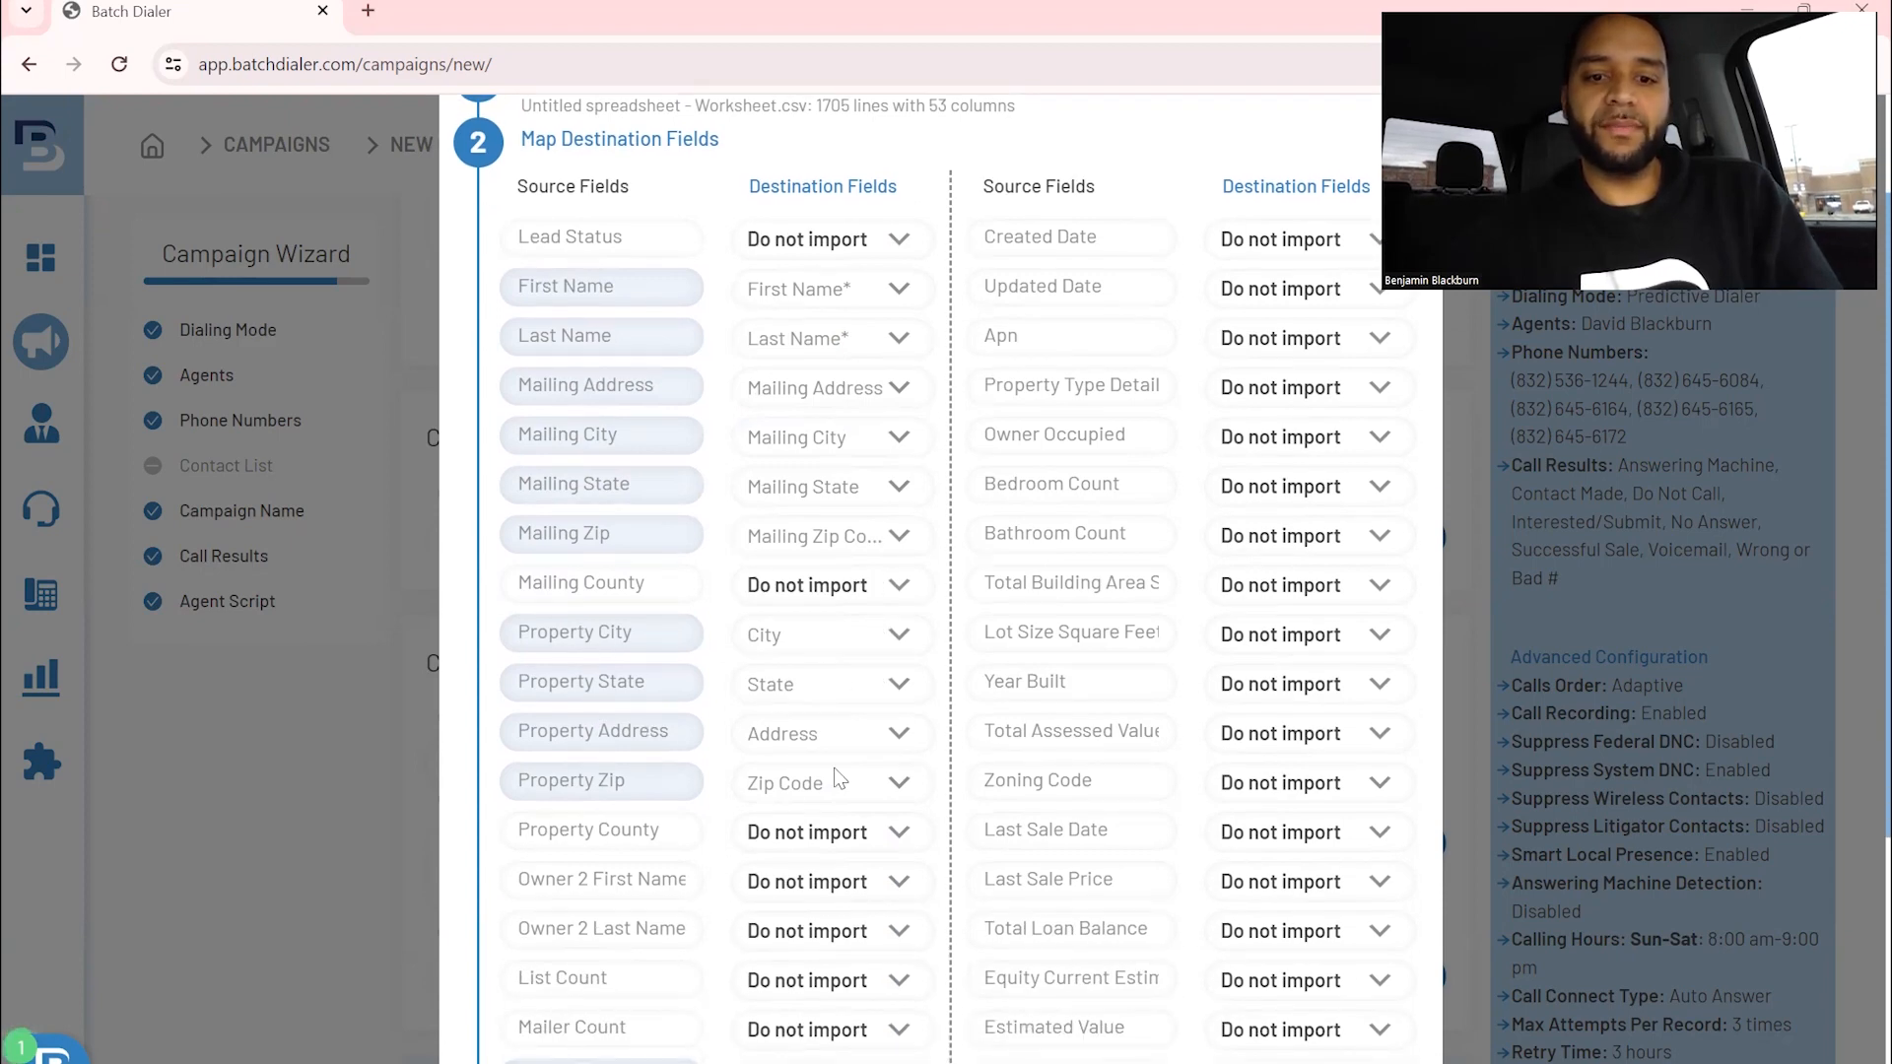
{"action": "scroll", "coordinate": [839, 779], "scroll_direction": "down", "scroll_amount": 4}
{"action": "left_click", "coordinate": [852, 833]}
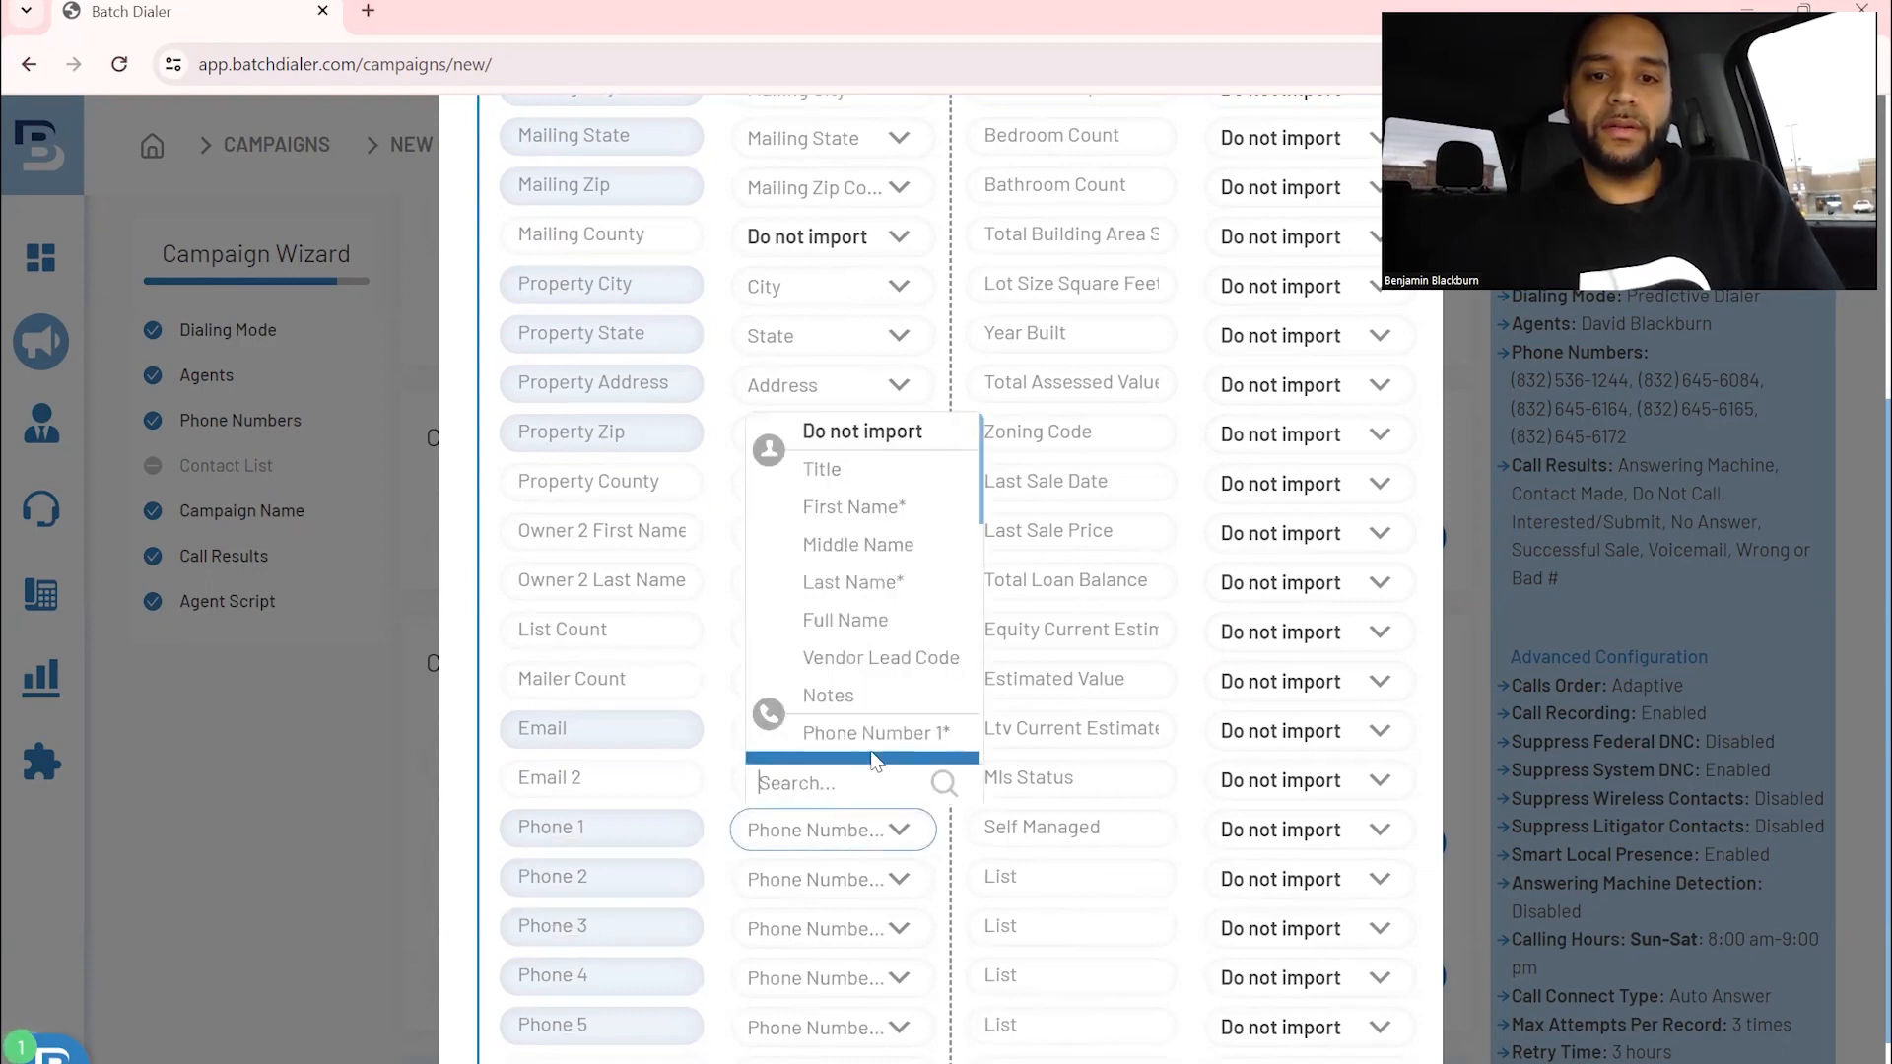
{"action": "left_click", "coordinate": [876, 737]}
{"action": "left_click", "coordinate": [791, 880]}
{"action": "scroll", "coordinate": [847, 690], "scroll_direction": "down", "scroll_amount": 3}
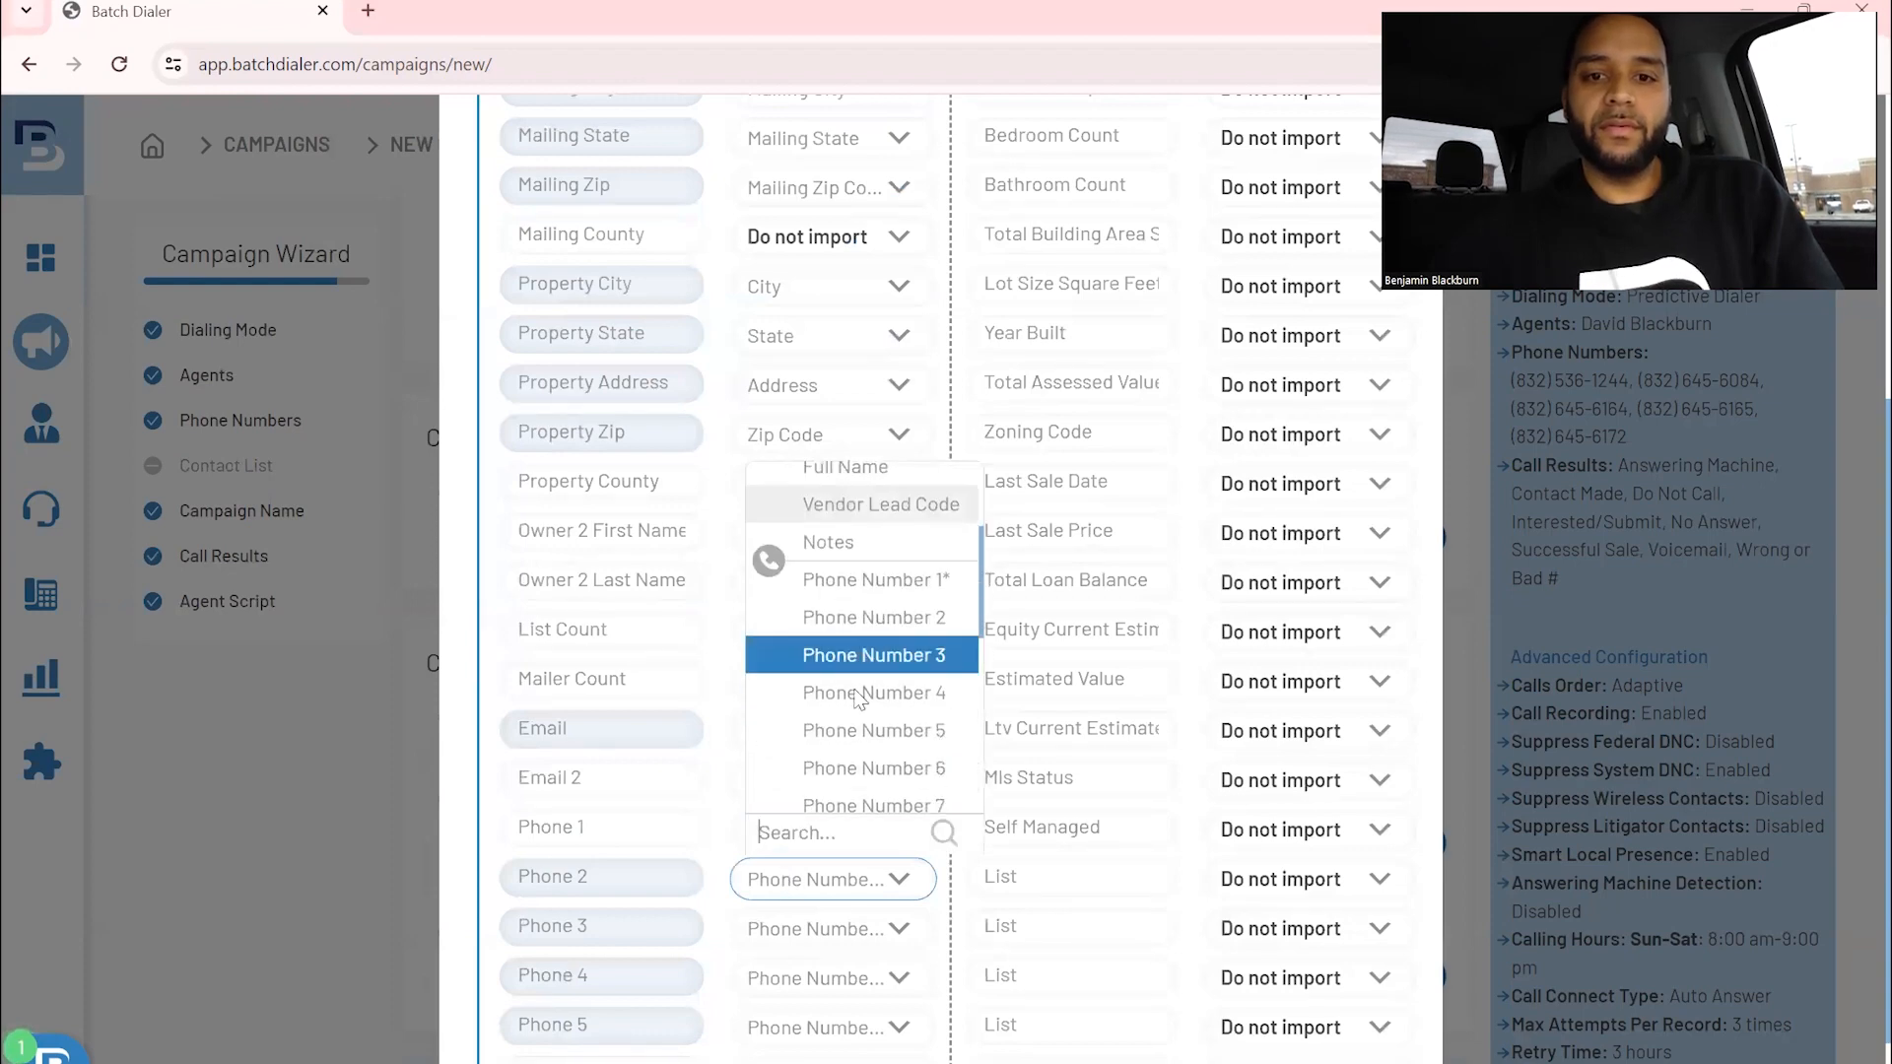
{"action": "left_click", "coordinate": [873, 567]}
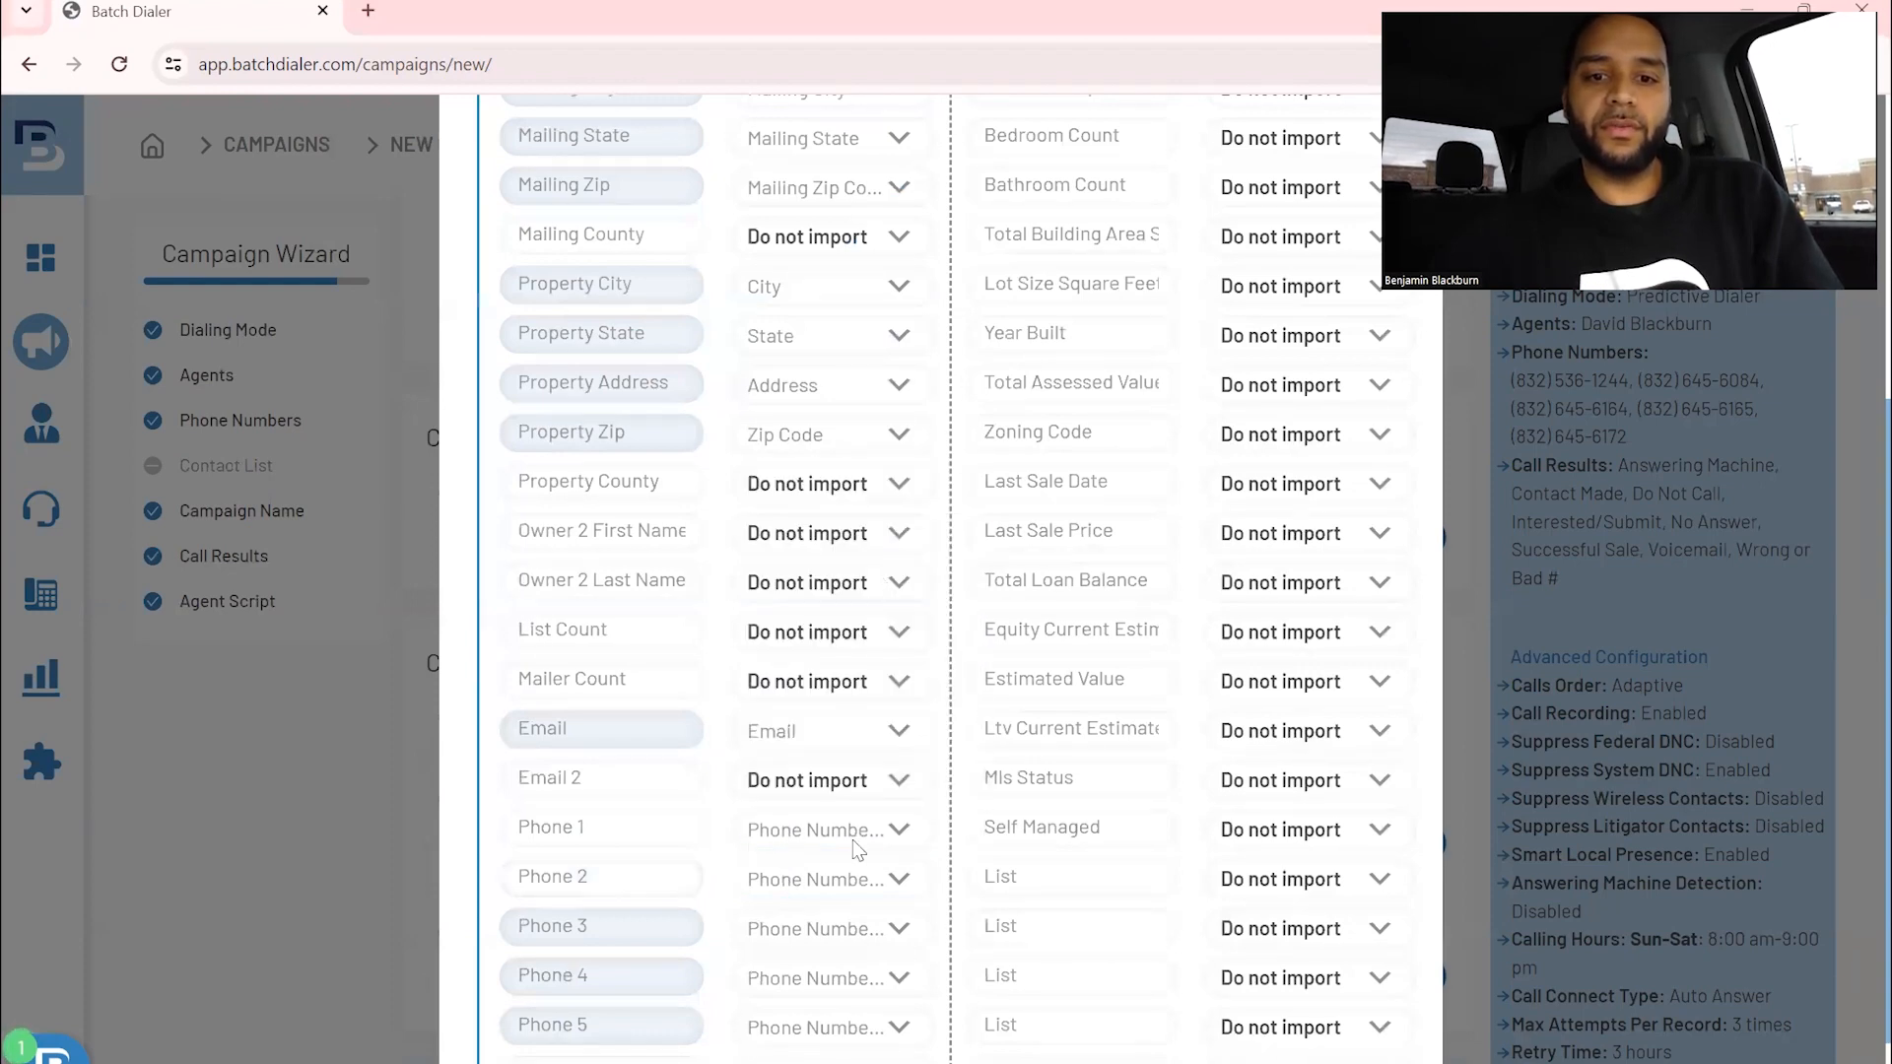
Map the source field Phone 3 to Phone Number 3 and check the remaining field mappings.
{"action": "left_click", "coordinate": [824, 938]}
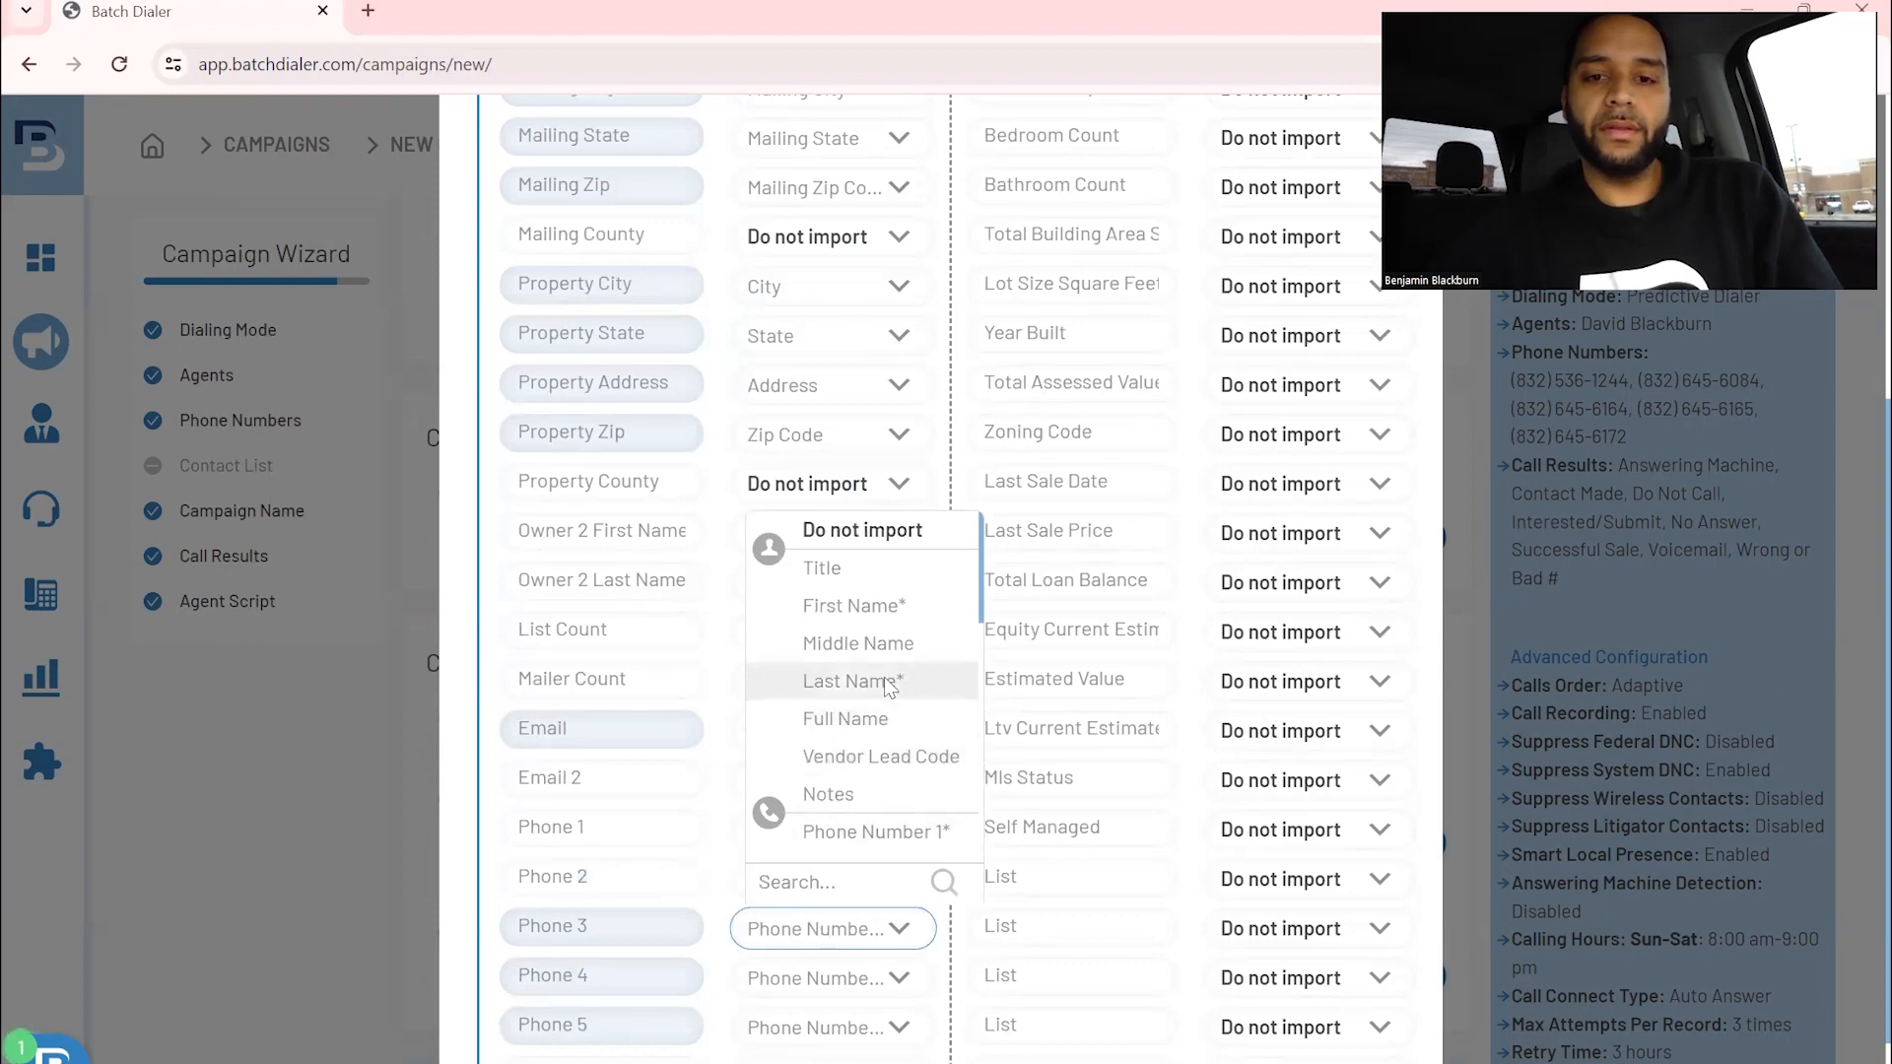
{"action": "scroll", "coordinate": [884, 677], "scroll_direction": "down", "scroll_amount": 3}
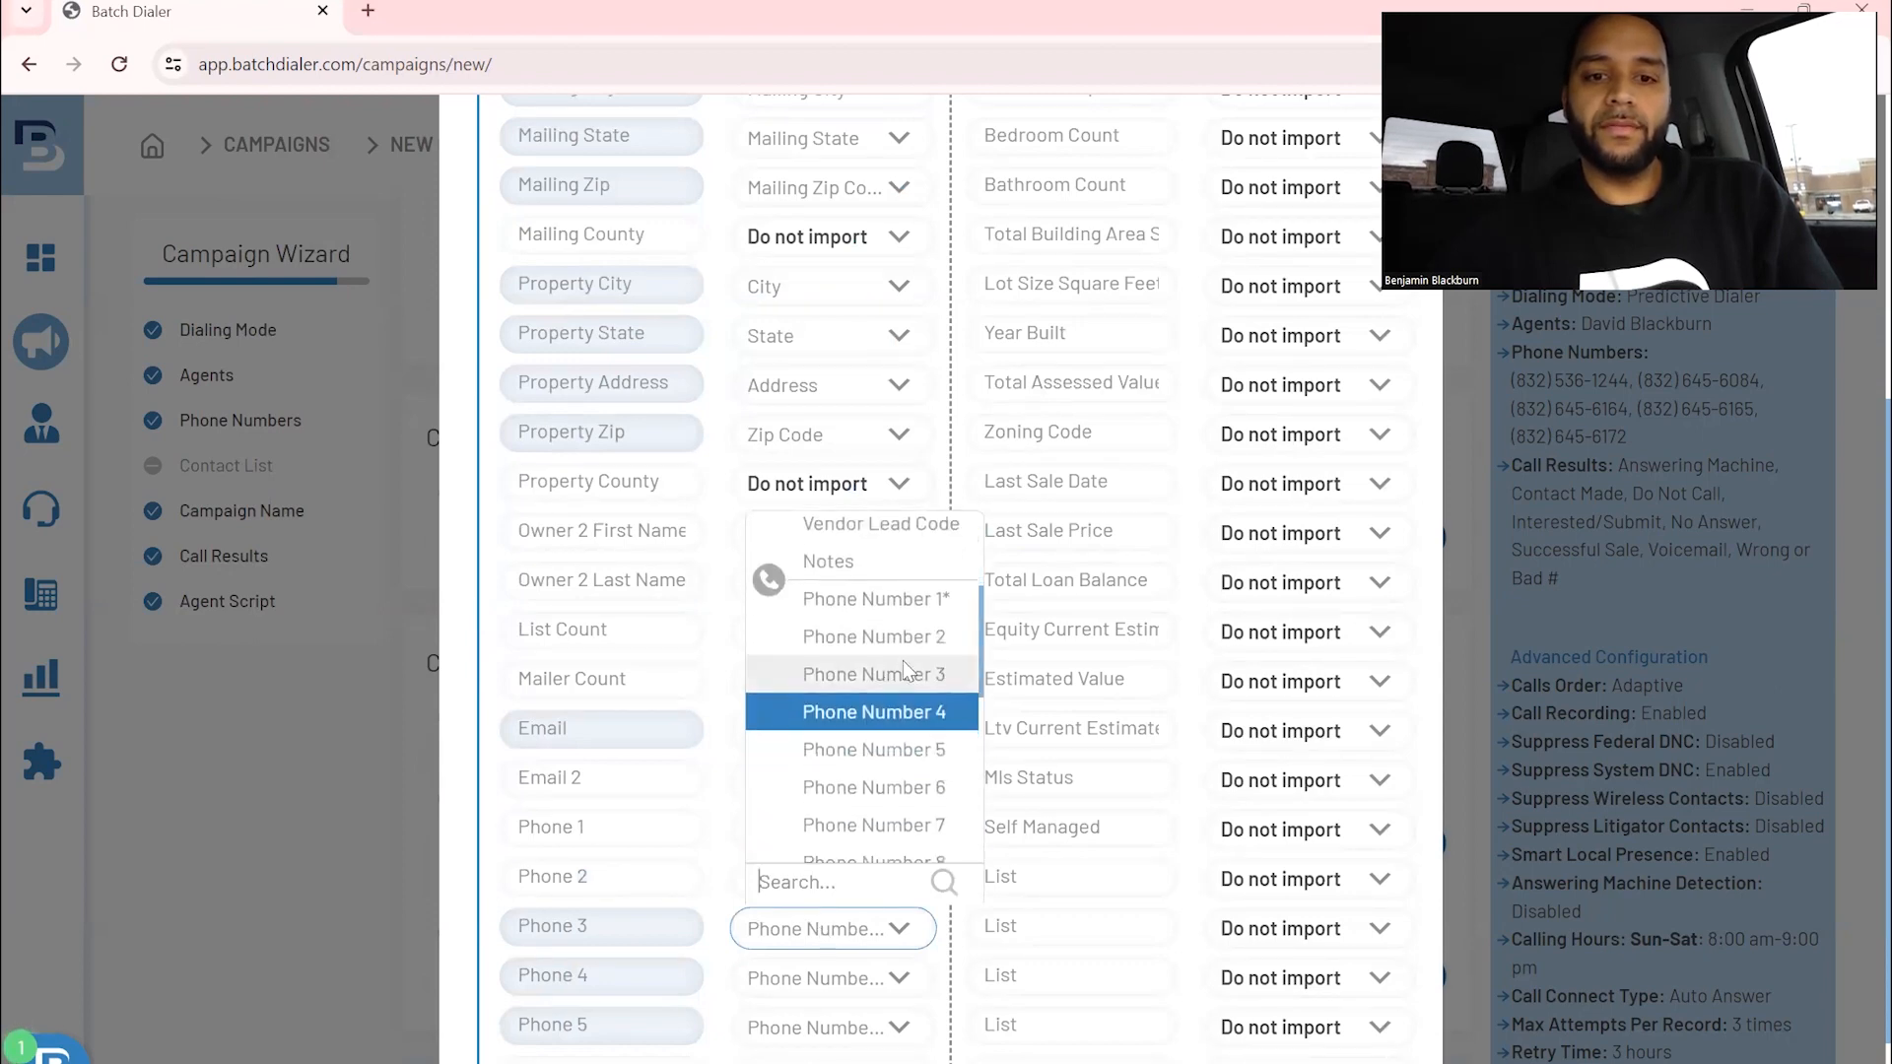
{"action": "left_click", "coordinate": [903, 673]}
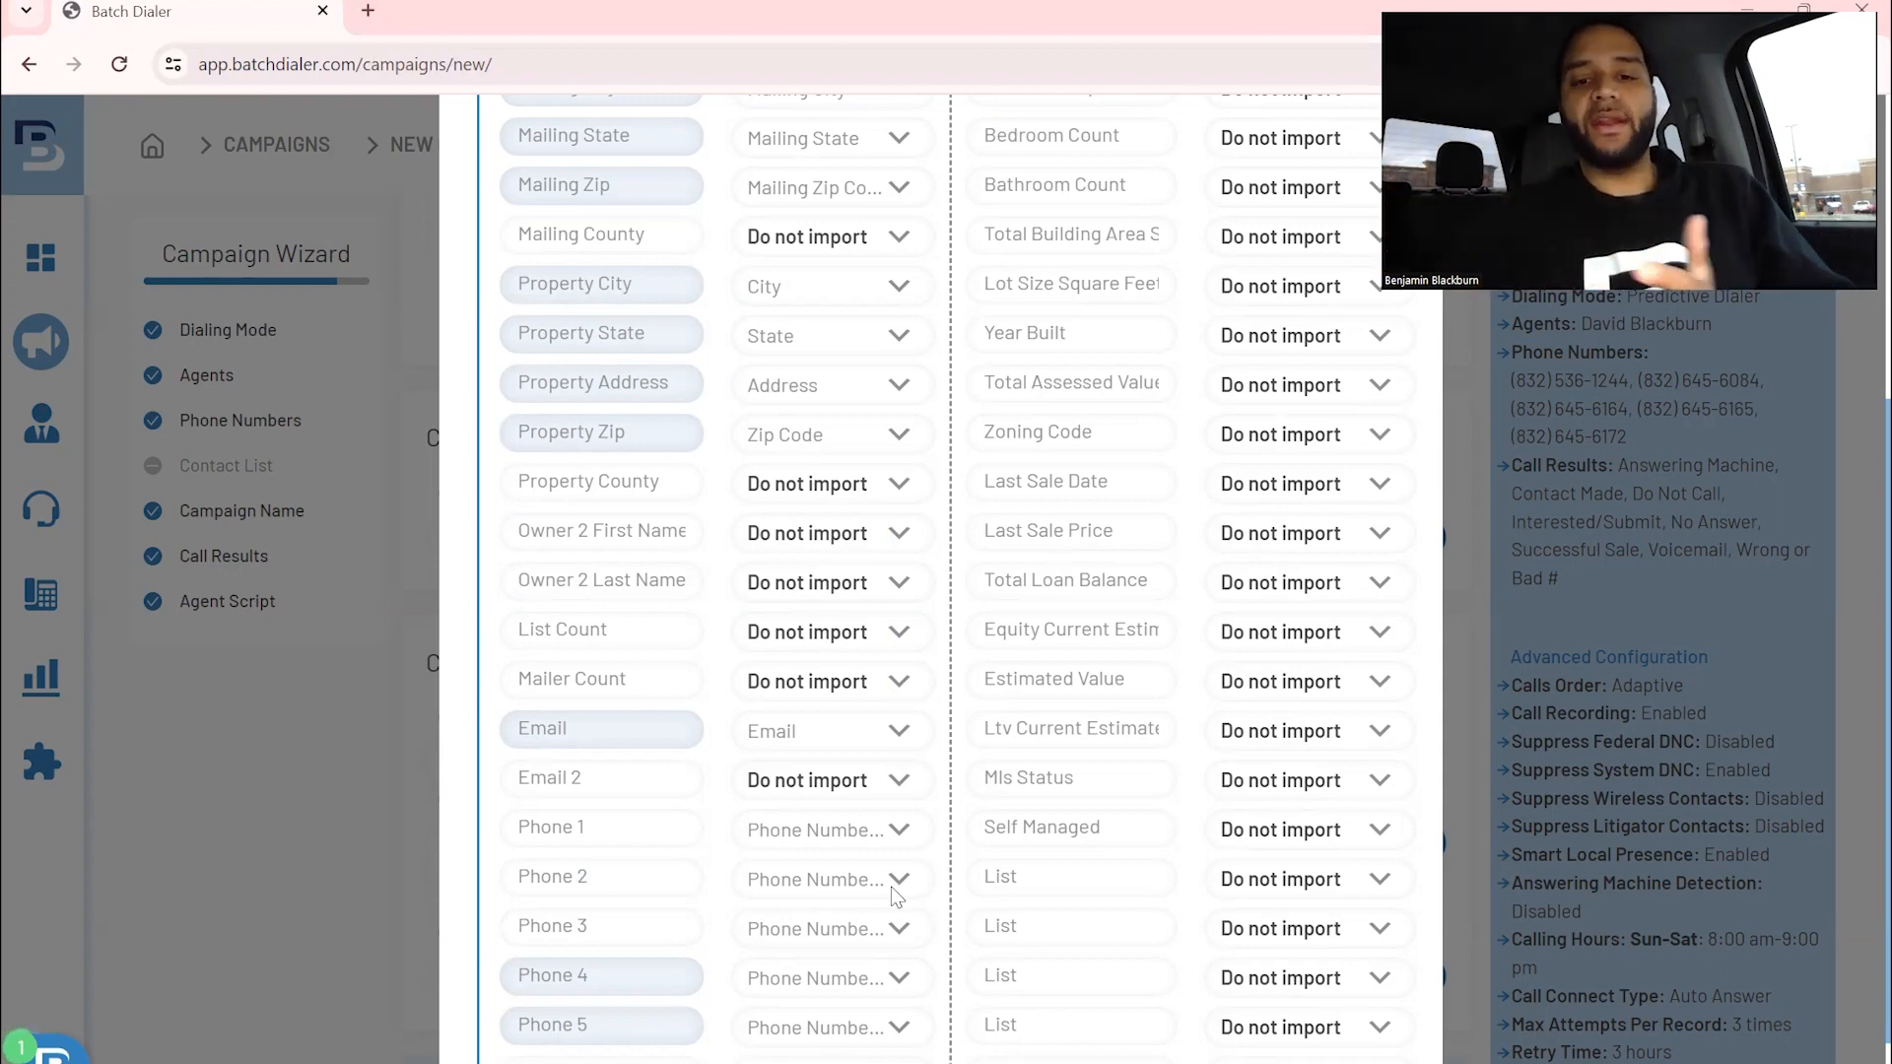
{"action": "scroll", "coordinate": [1151, 824], "scroll_direction": "down", "scroll_amount": 3}
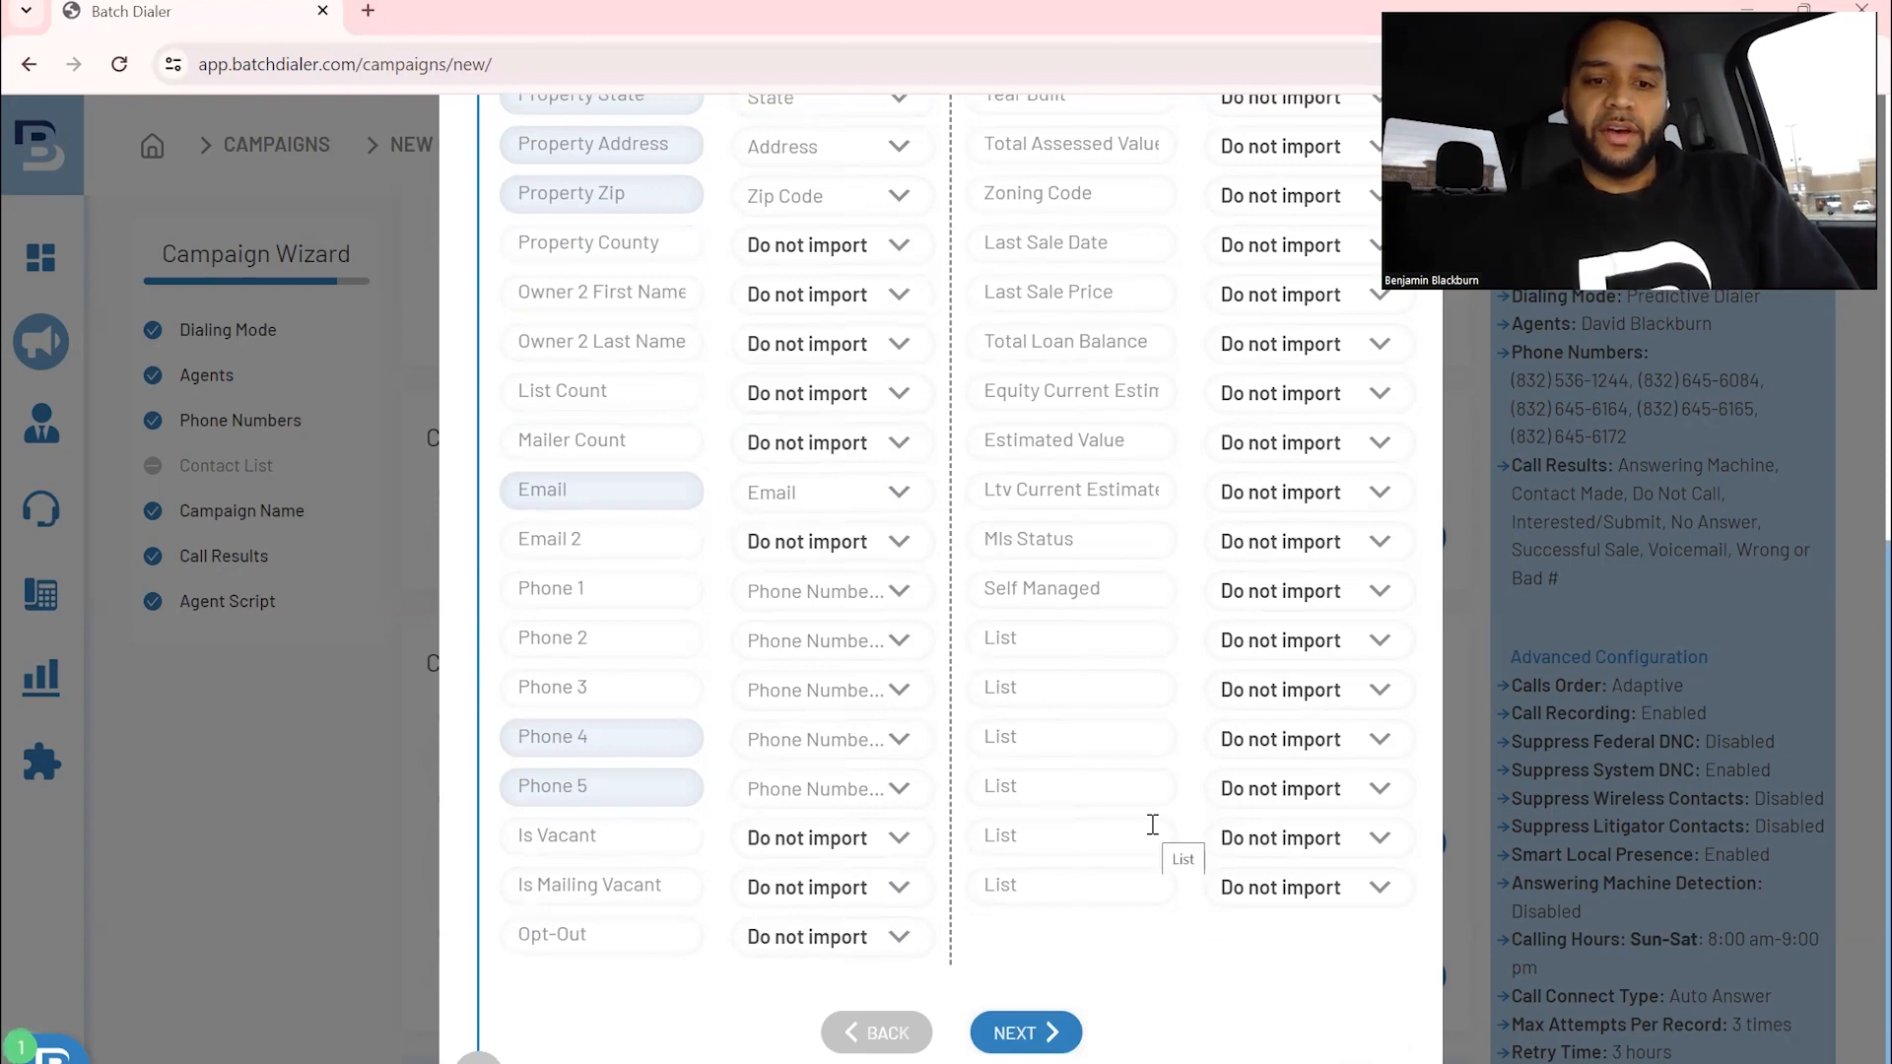
{"action": "scroll", "coordinate": [1153, 828], "scroll_direction": "up", "scroll_amount": 8}
{"action": "scroll", "coordinate": [1153, 830], "scroll_direction": "down", "scroll_amount": 8}
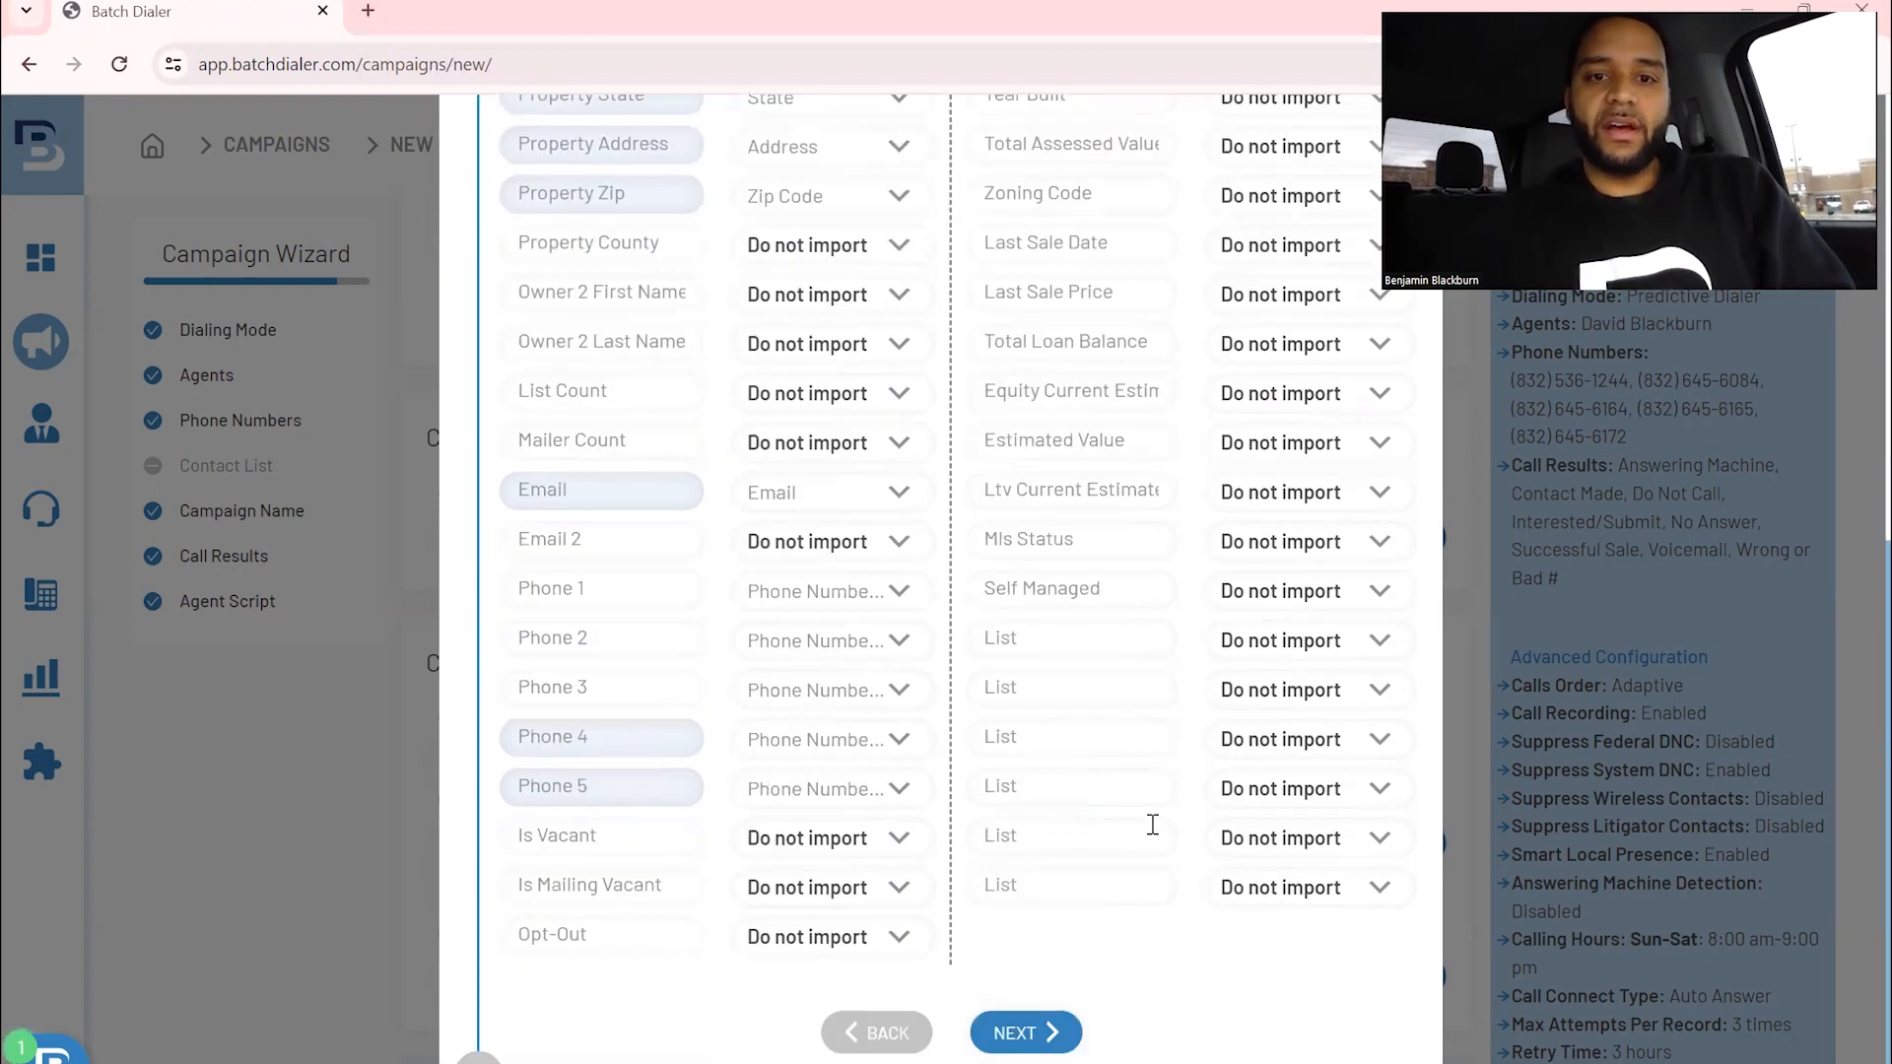
Accept the field mapping and submit the import with Scrub Company DNC and Scrub Federal DNC enabled.
{"action": "left_click", "coordinate": [1025, 1033]}
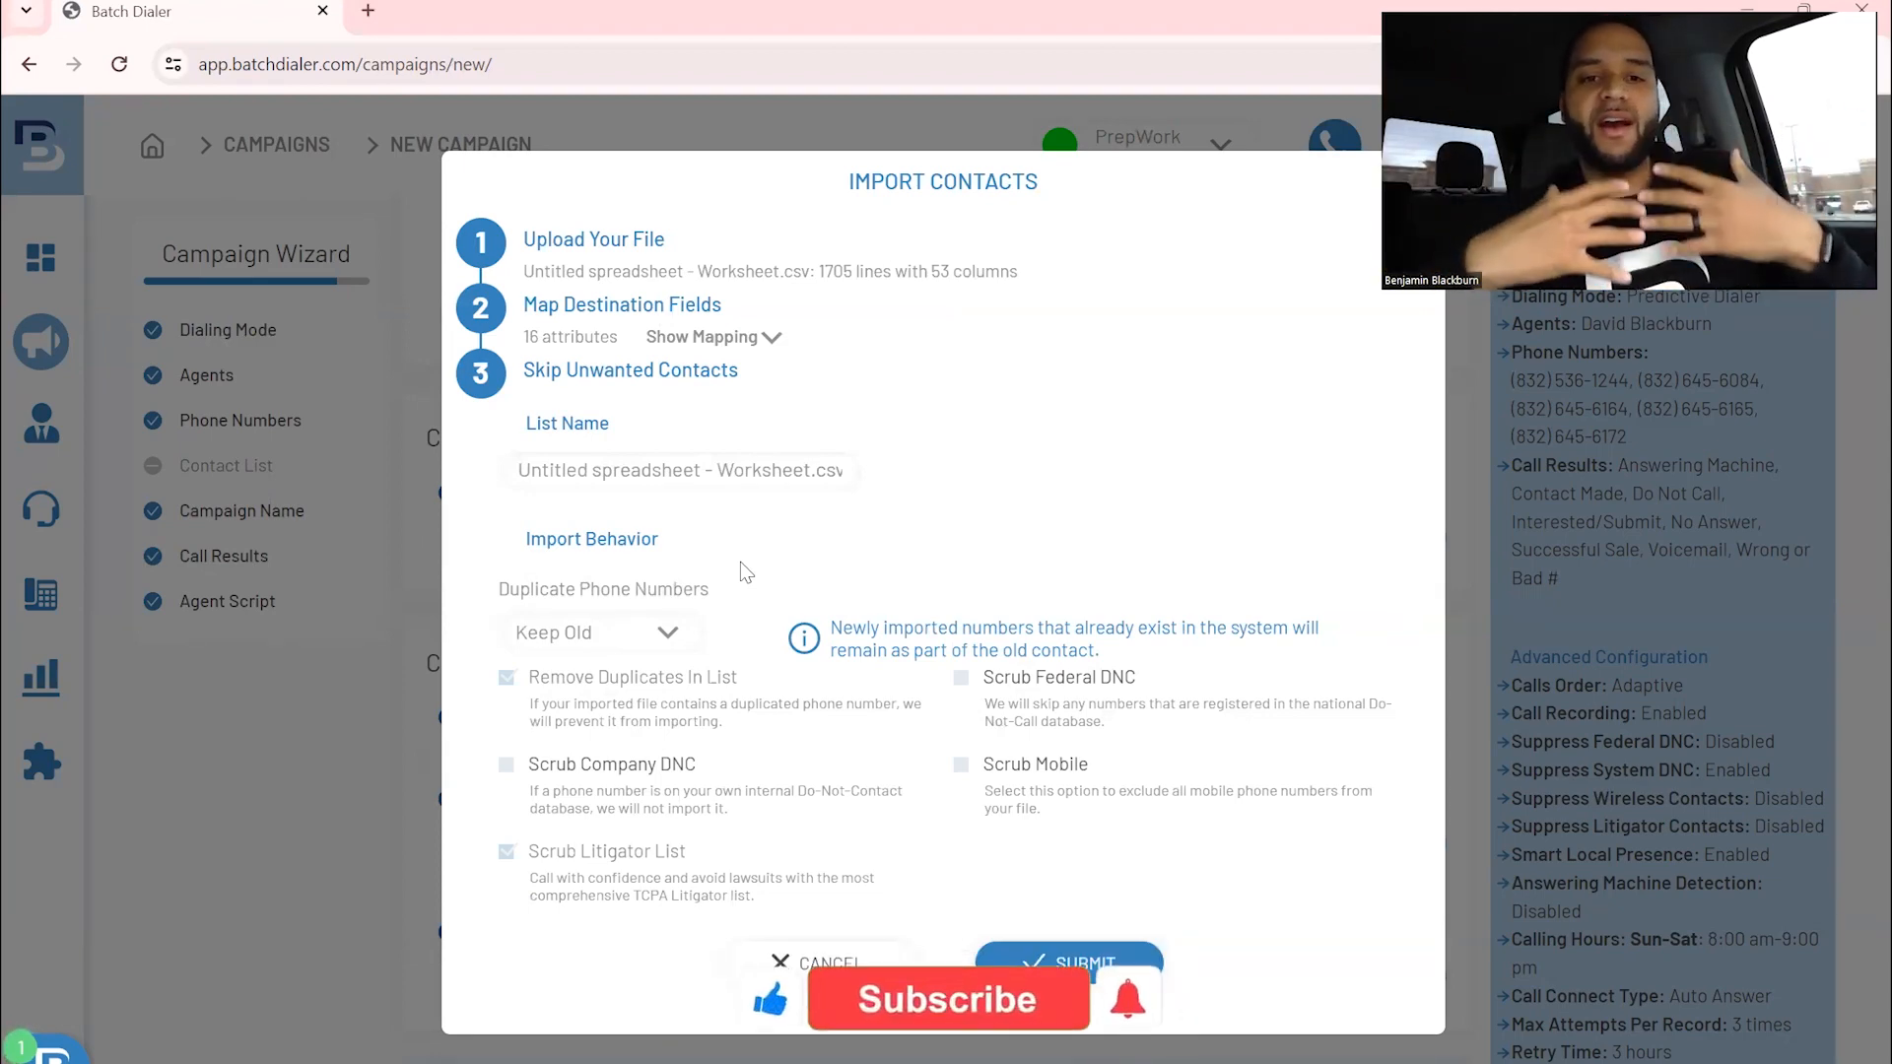
{"action": "left_click", "coordinate": [506, 767]}
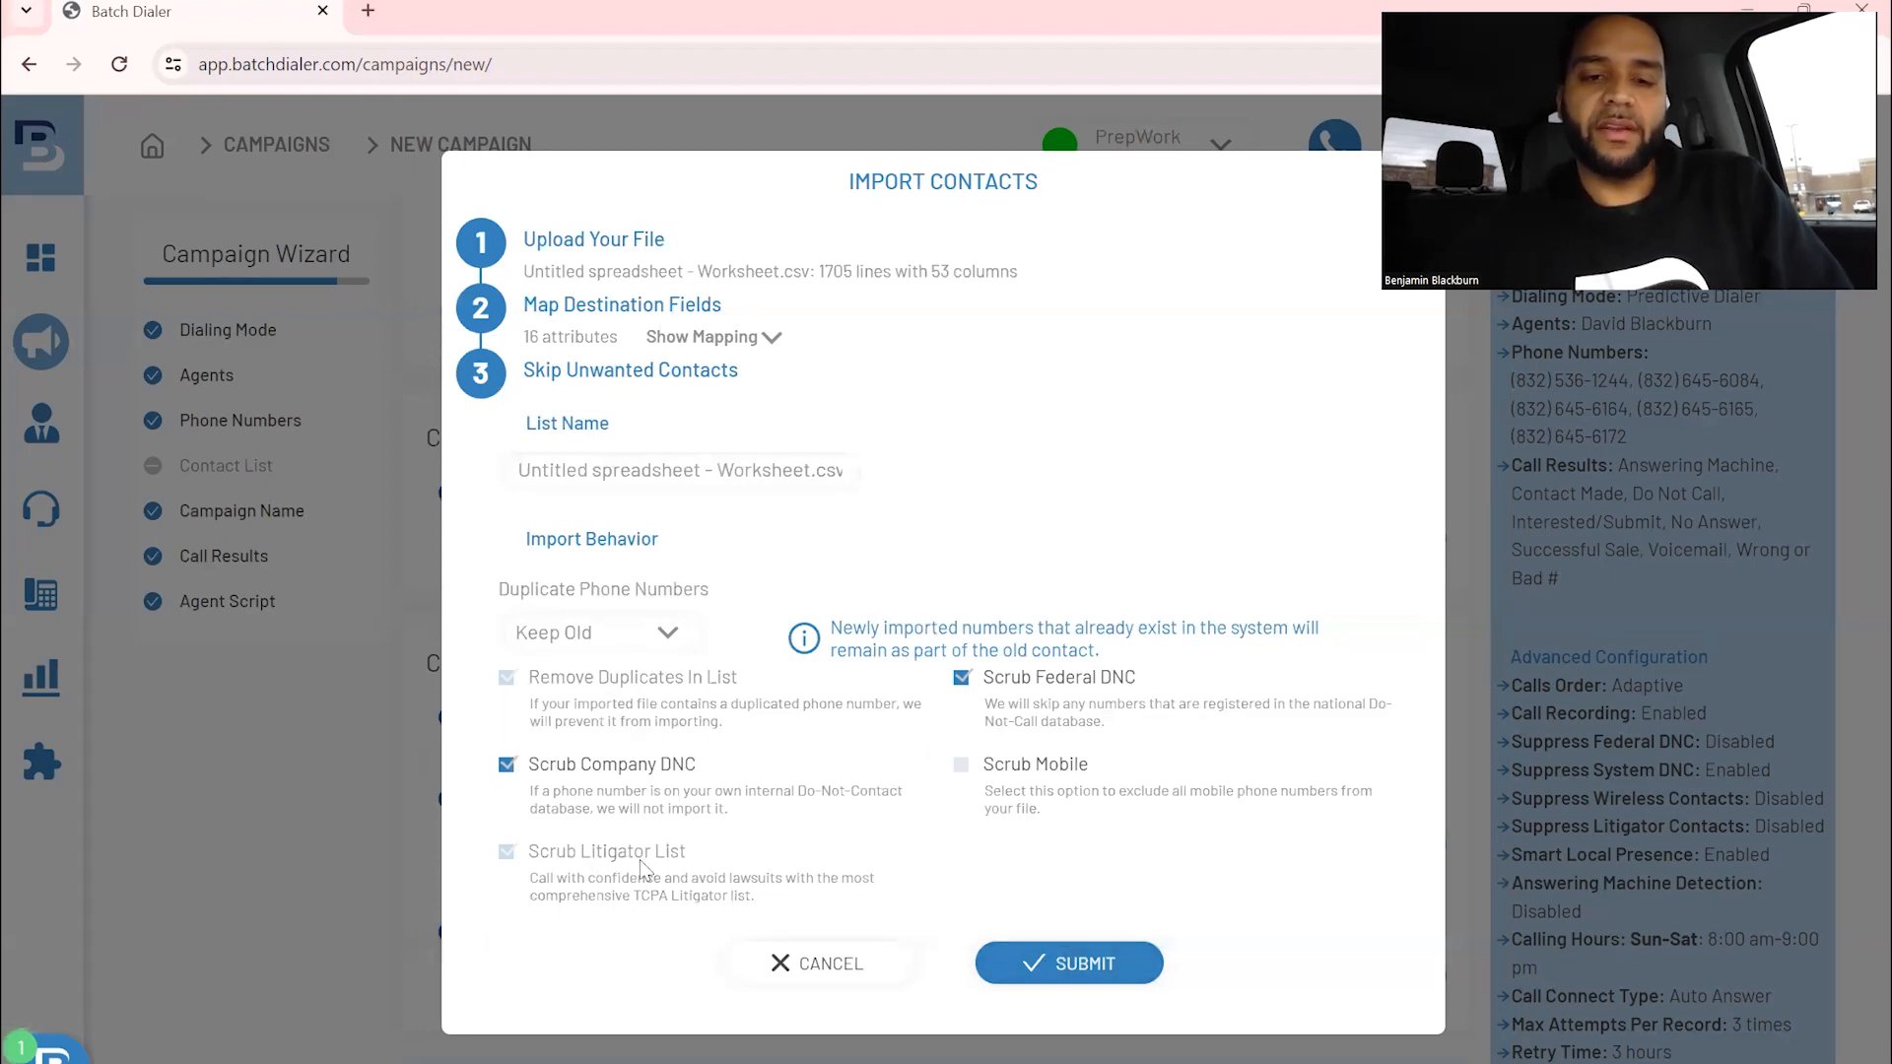
{"action": "left_click", "coordinate": [1062, 962]}
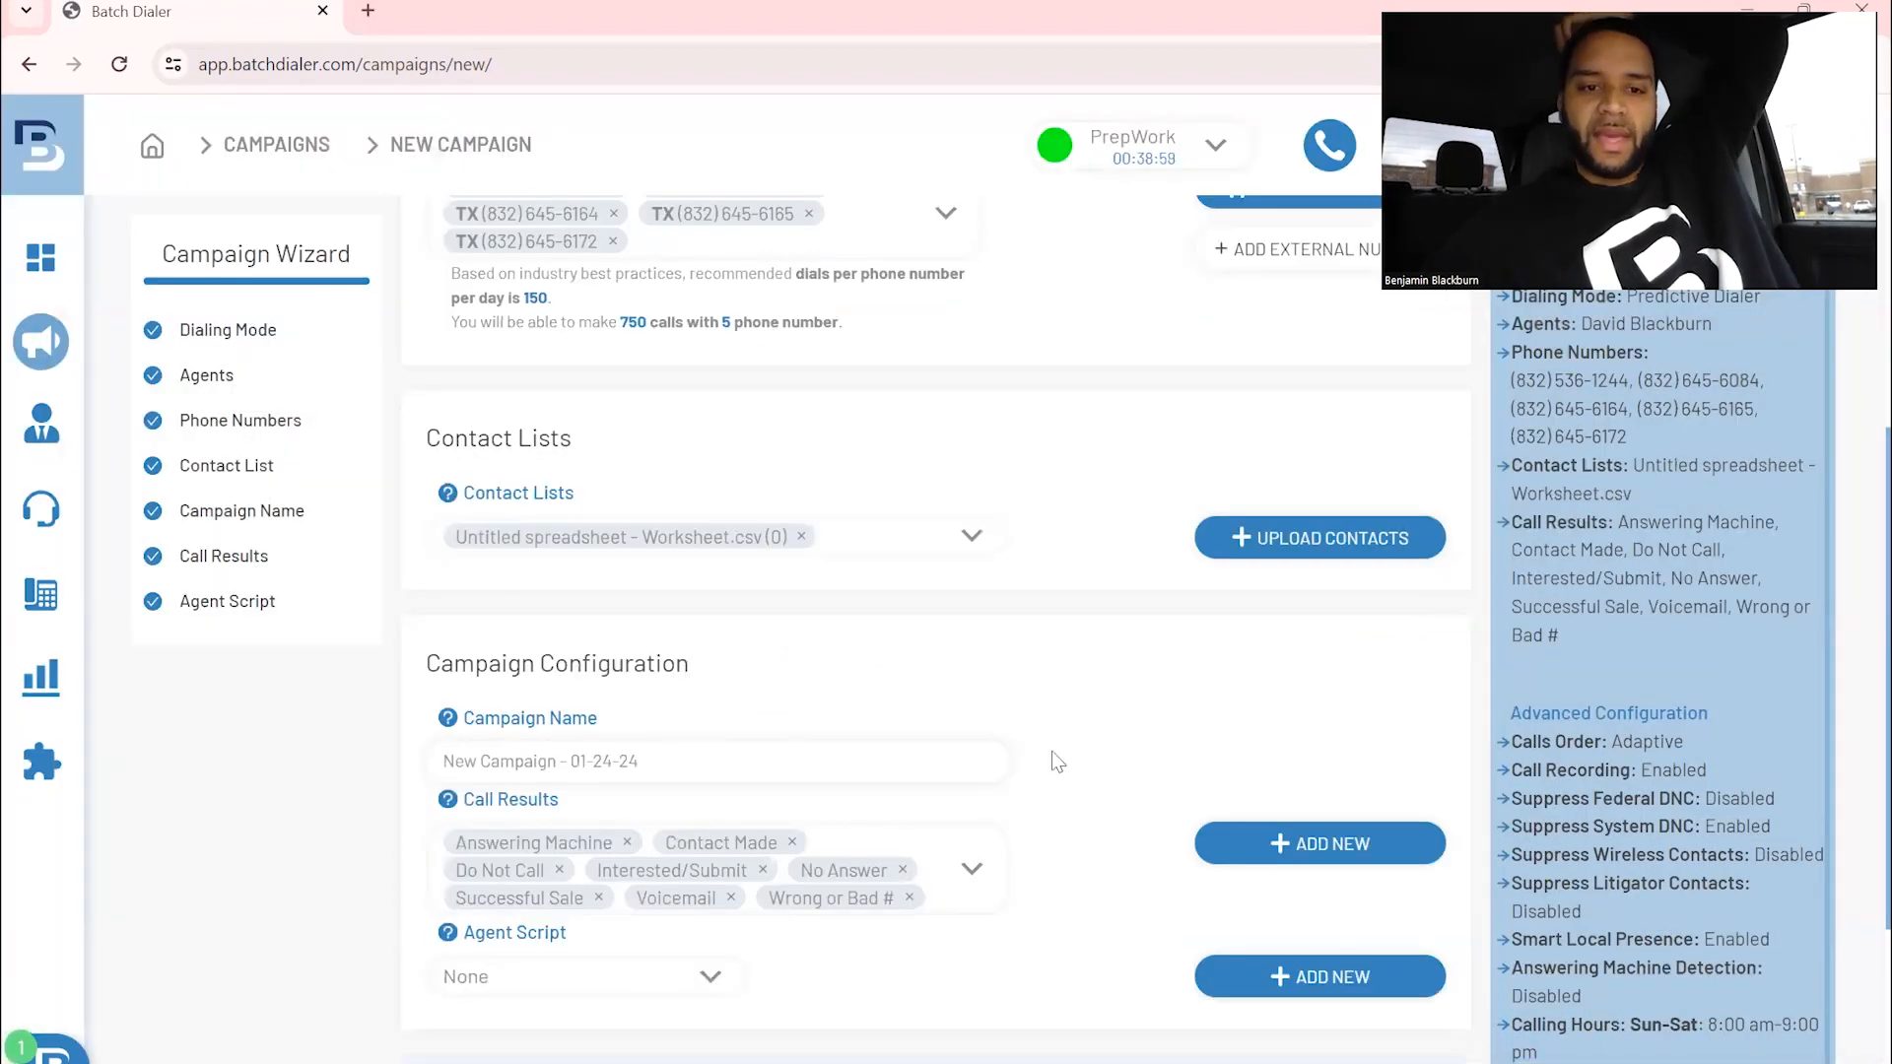
Examine the additional call results available for the campaign, including the Main Call Results group.
{"action": "scroll", "coordinate": [1054, 761], "scroll_direction": "down", "scroll_amount": 1}
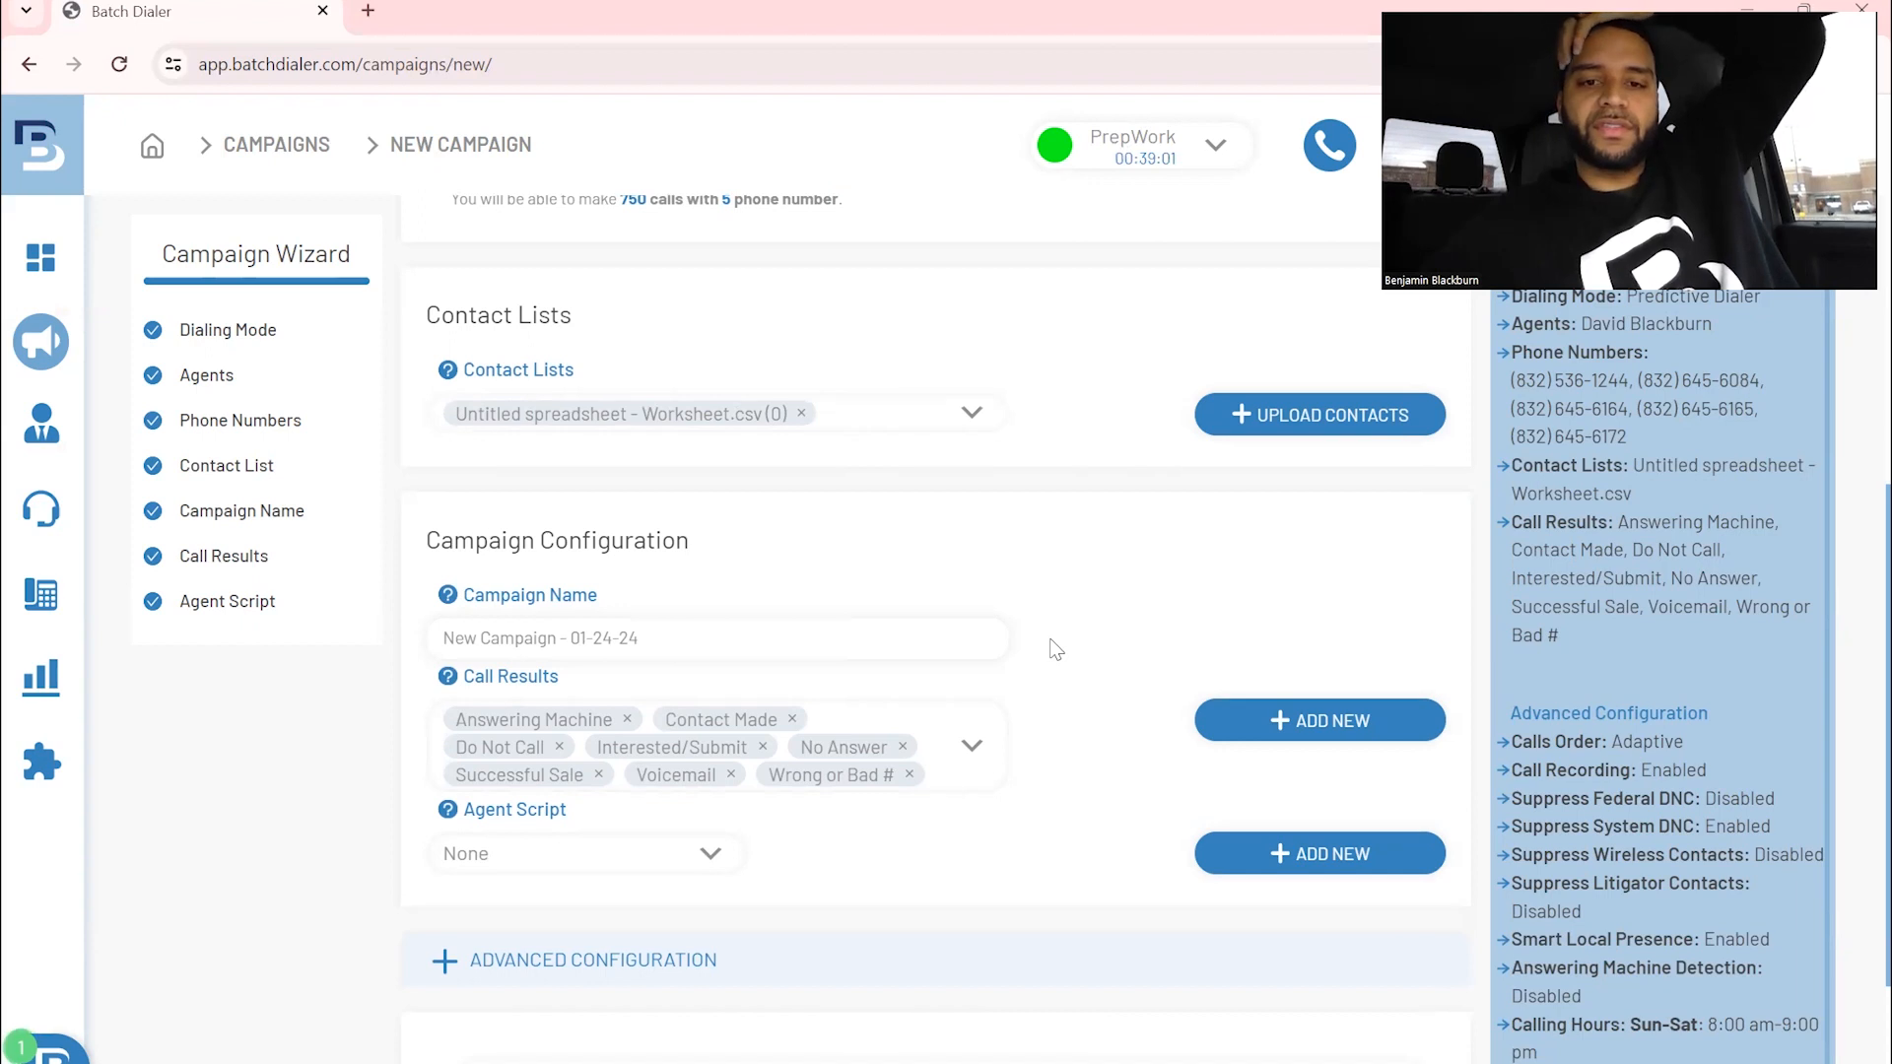
{"action": "left_click", "coordinate": [976, 749]}
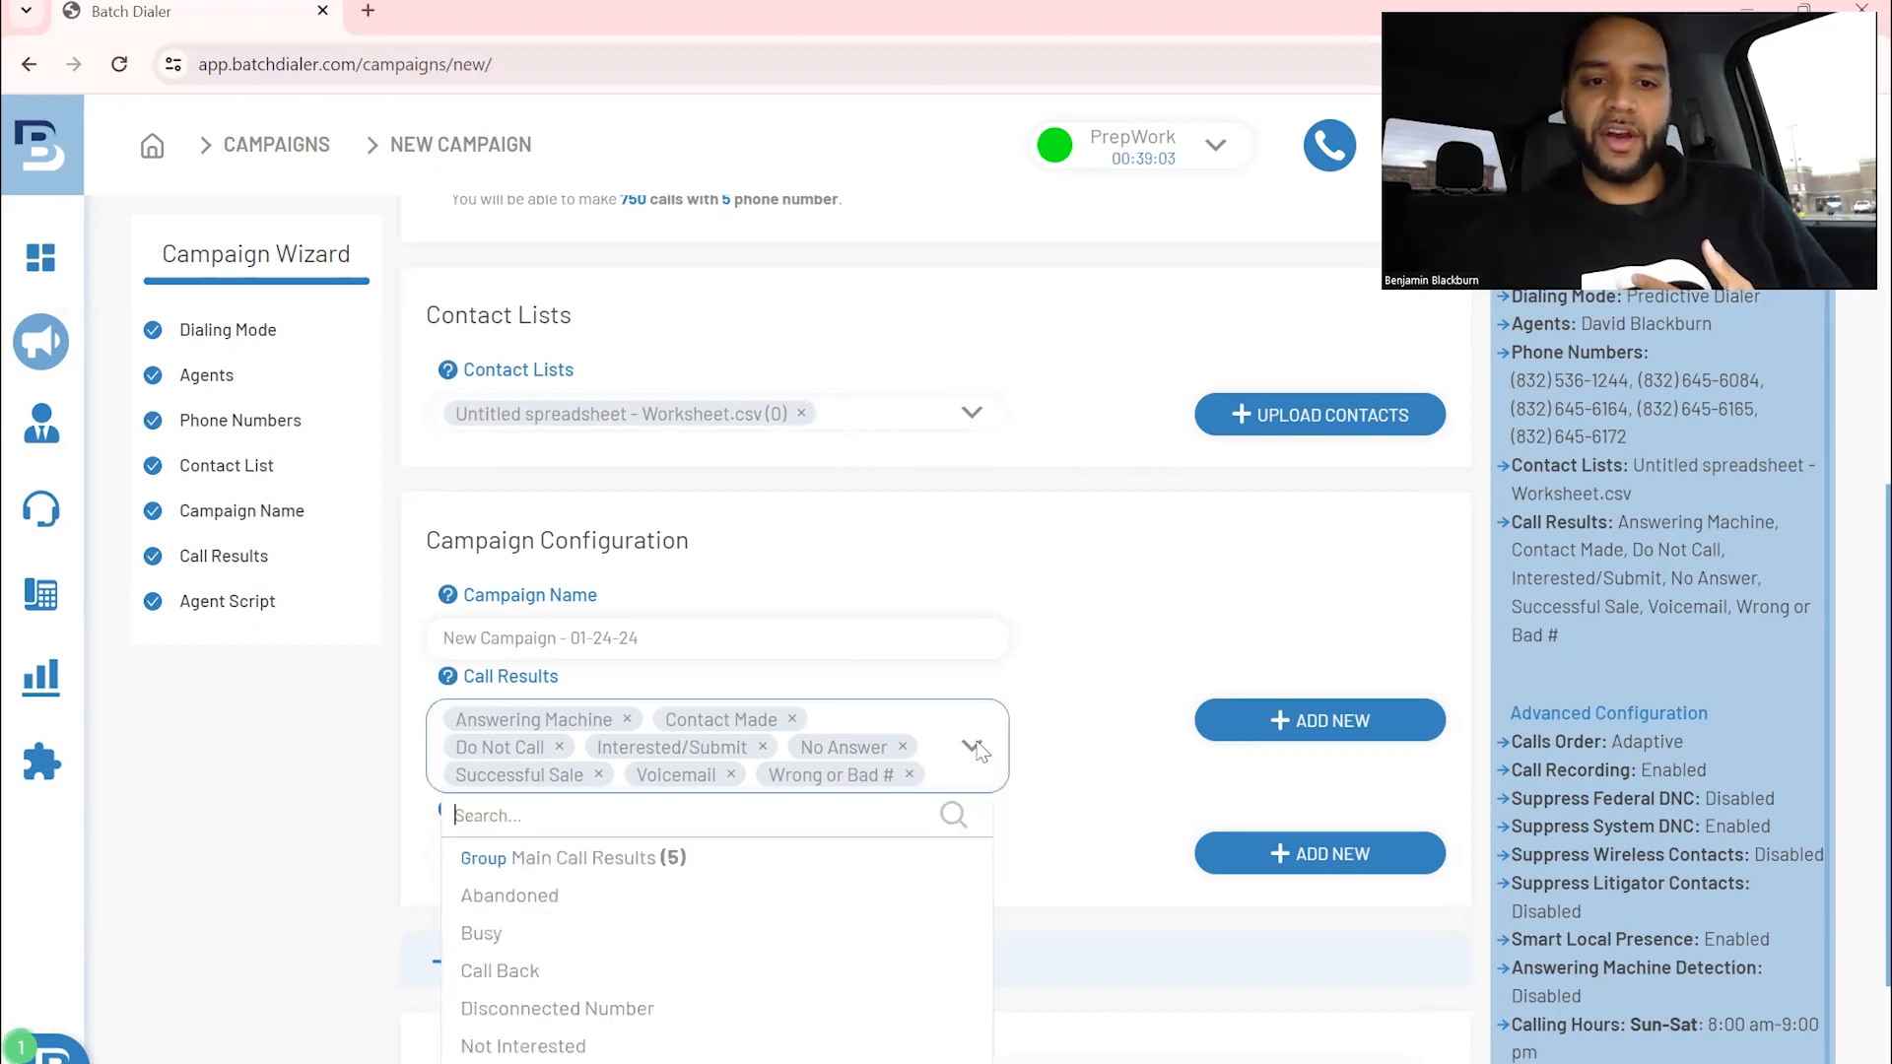
{"action": "mouse_move", "coordinate": [649, 869]}
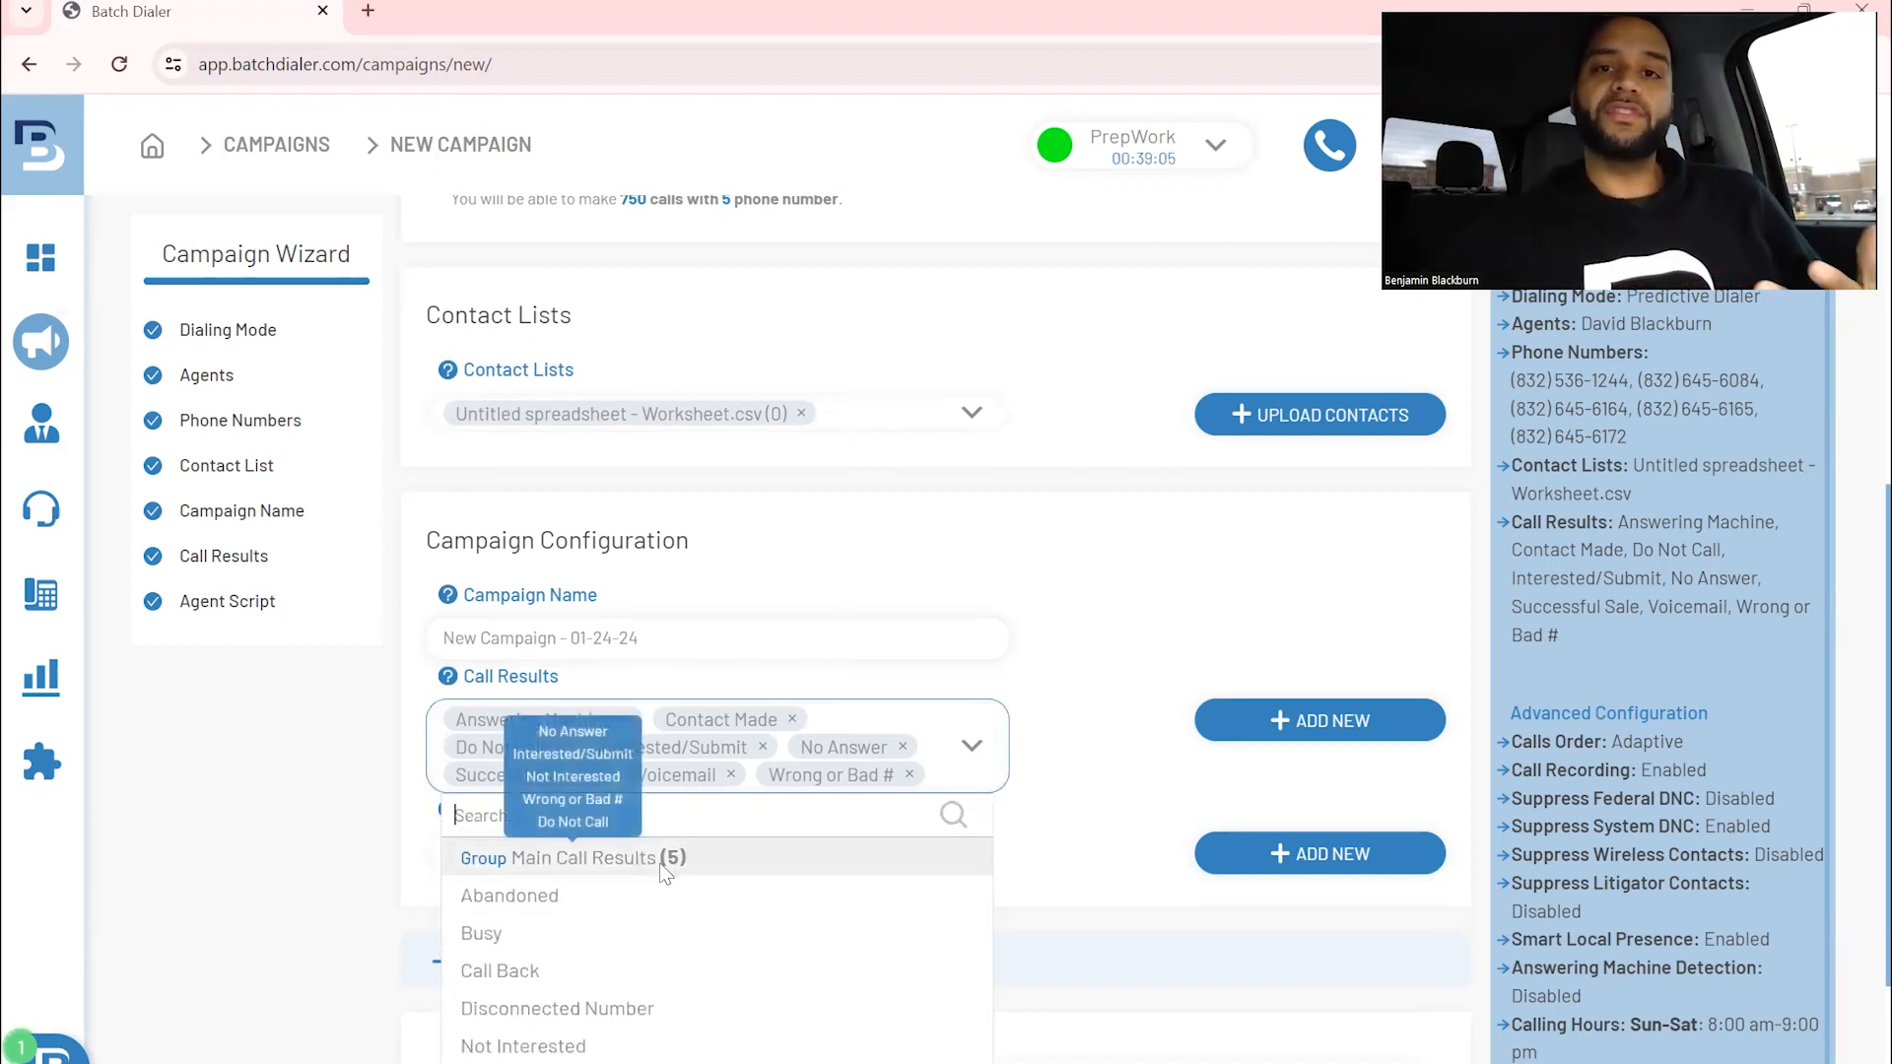
{"action": "left_click", "coordinate": [1079, 672]}
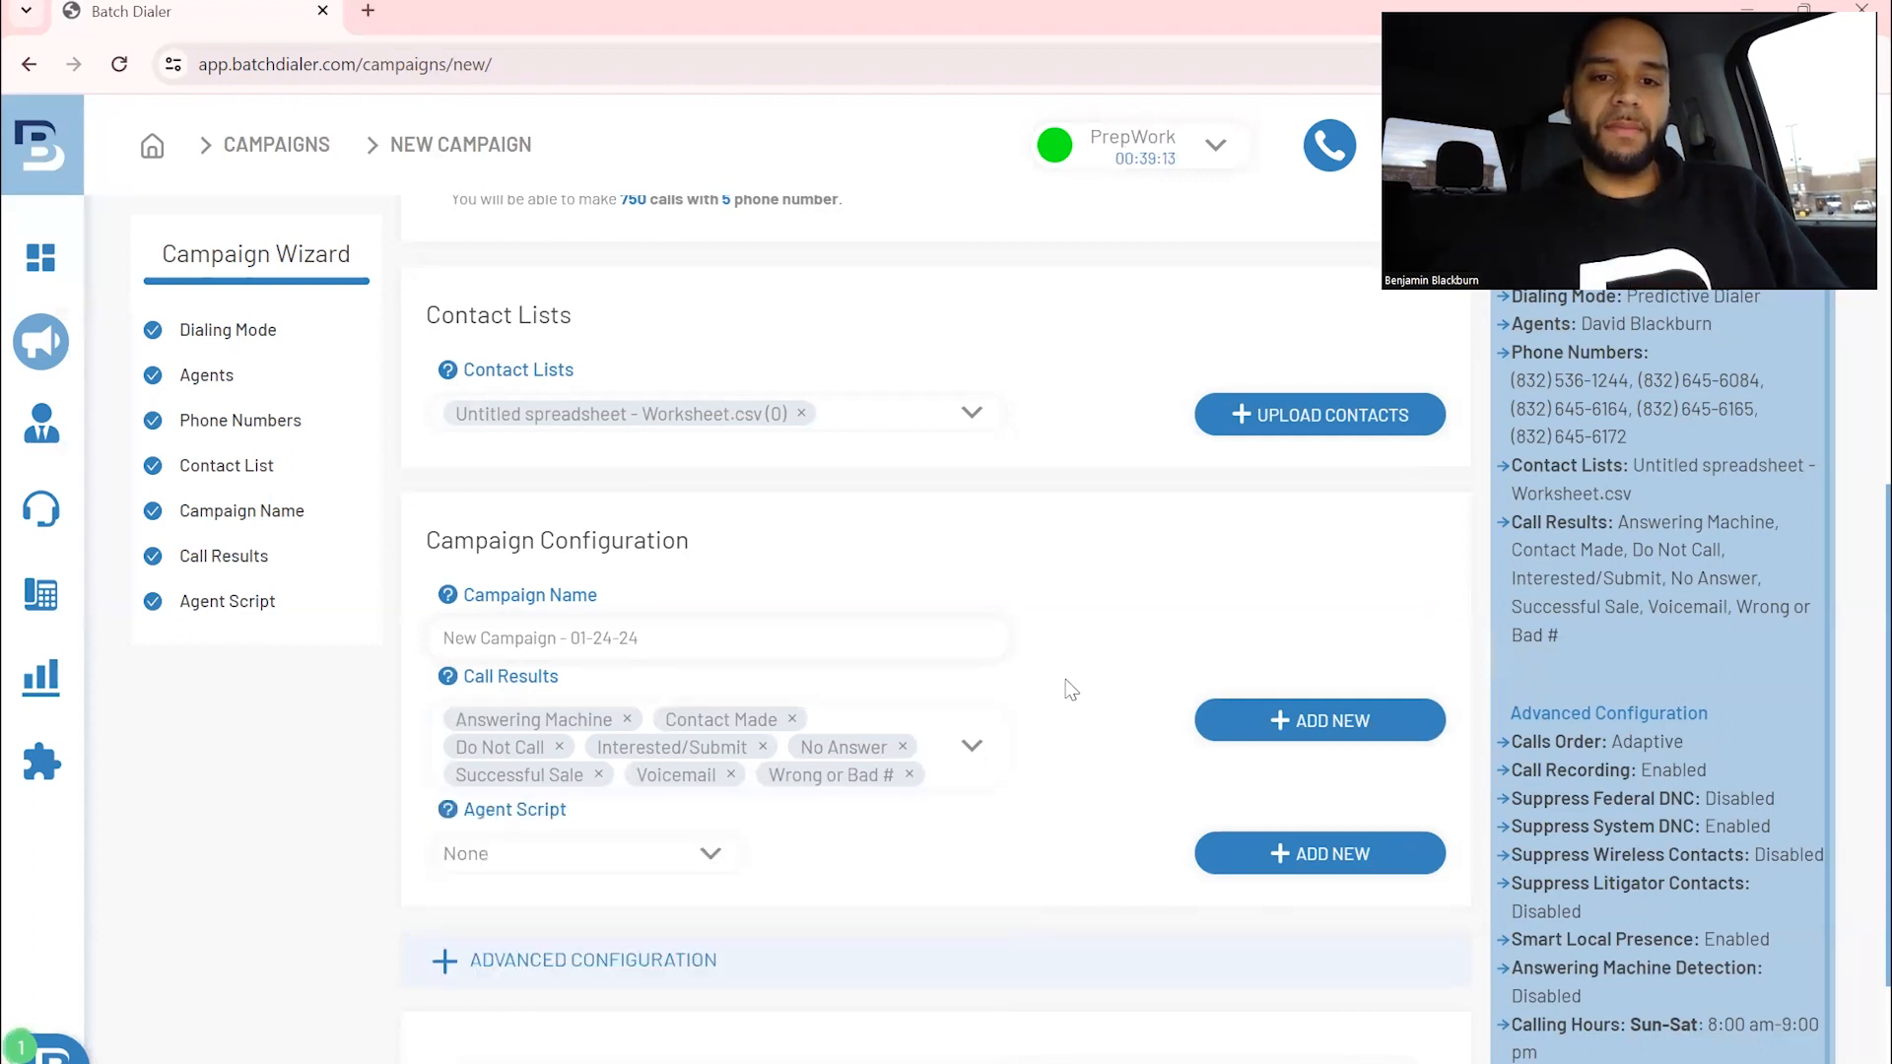
{"action": "left_click", "coordinate": [971, 759]}
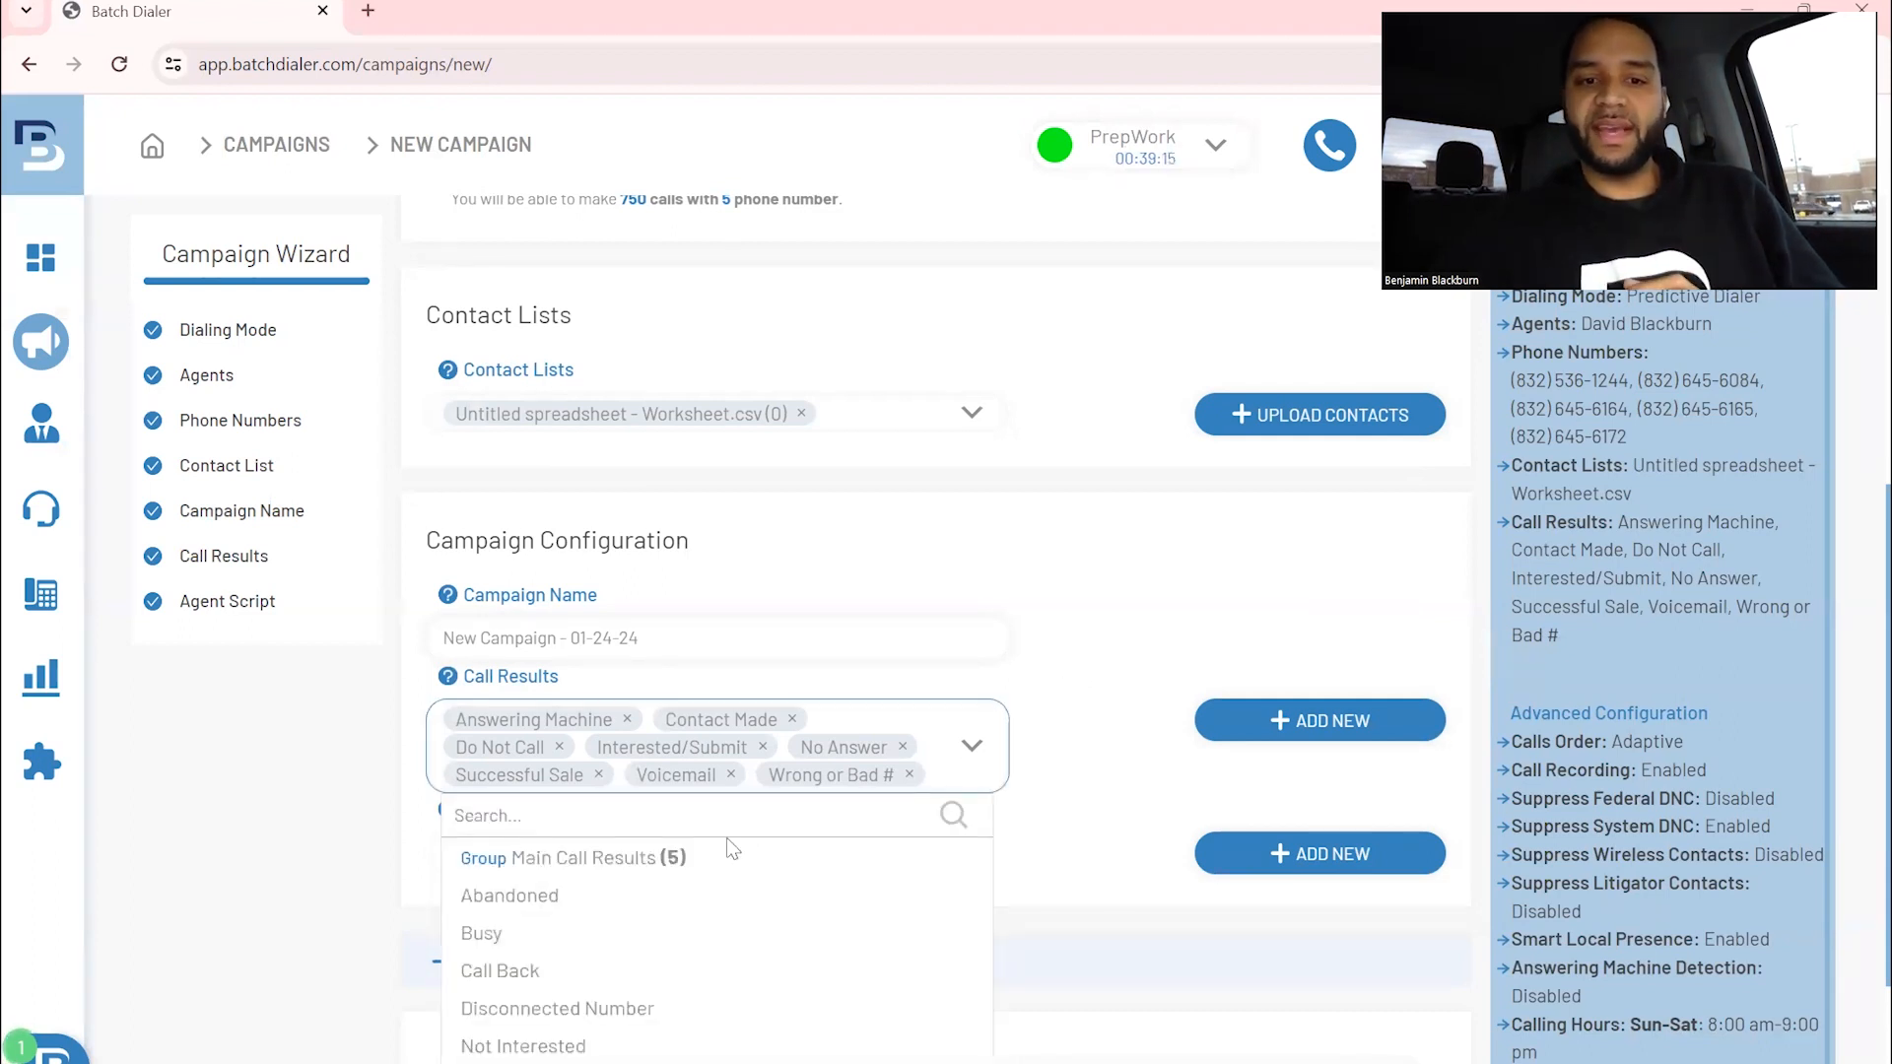
{"action": "left_click", "coordinate": [1057, 726]}
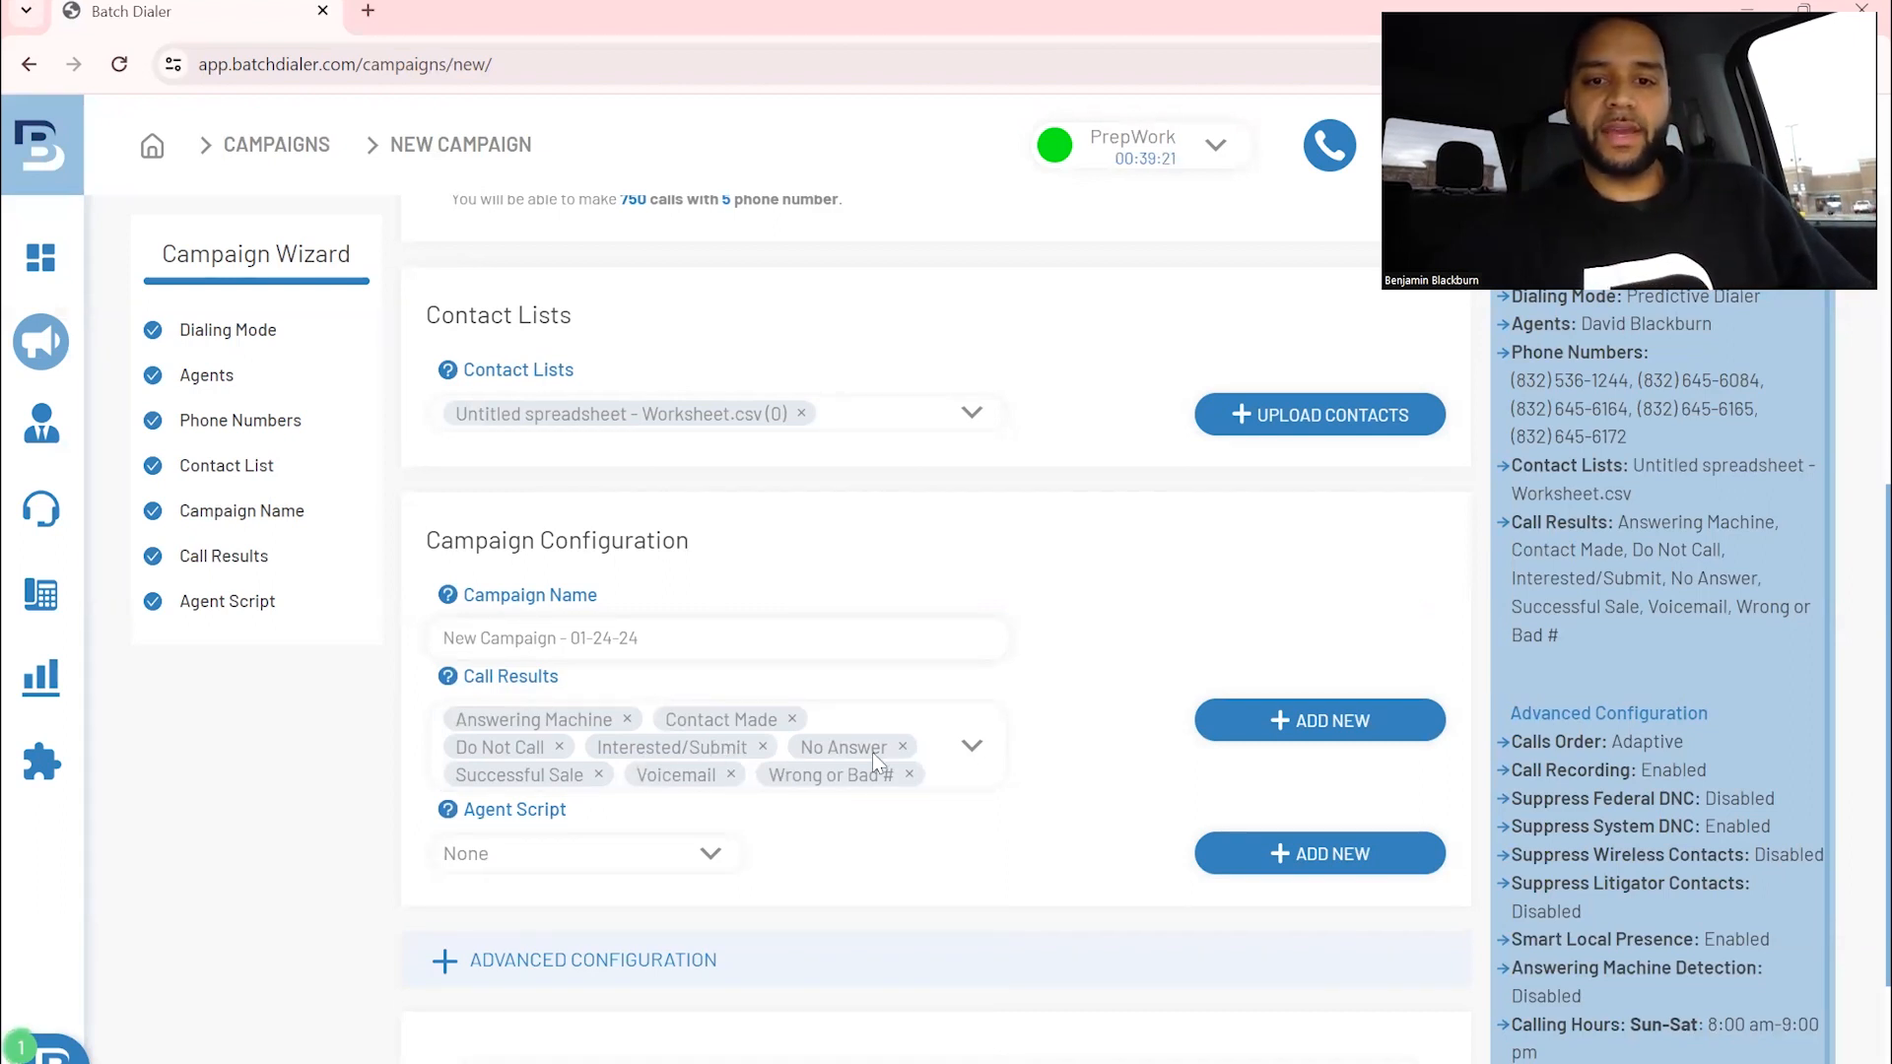
Remove No Answer from the campaign's call results and add it back.
{"action": "left_click", "coordinate": [905, 748]}
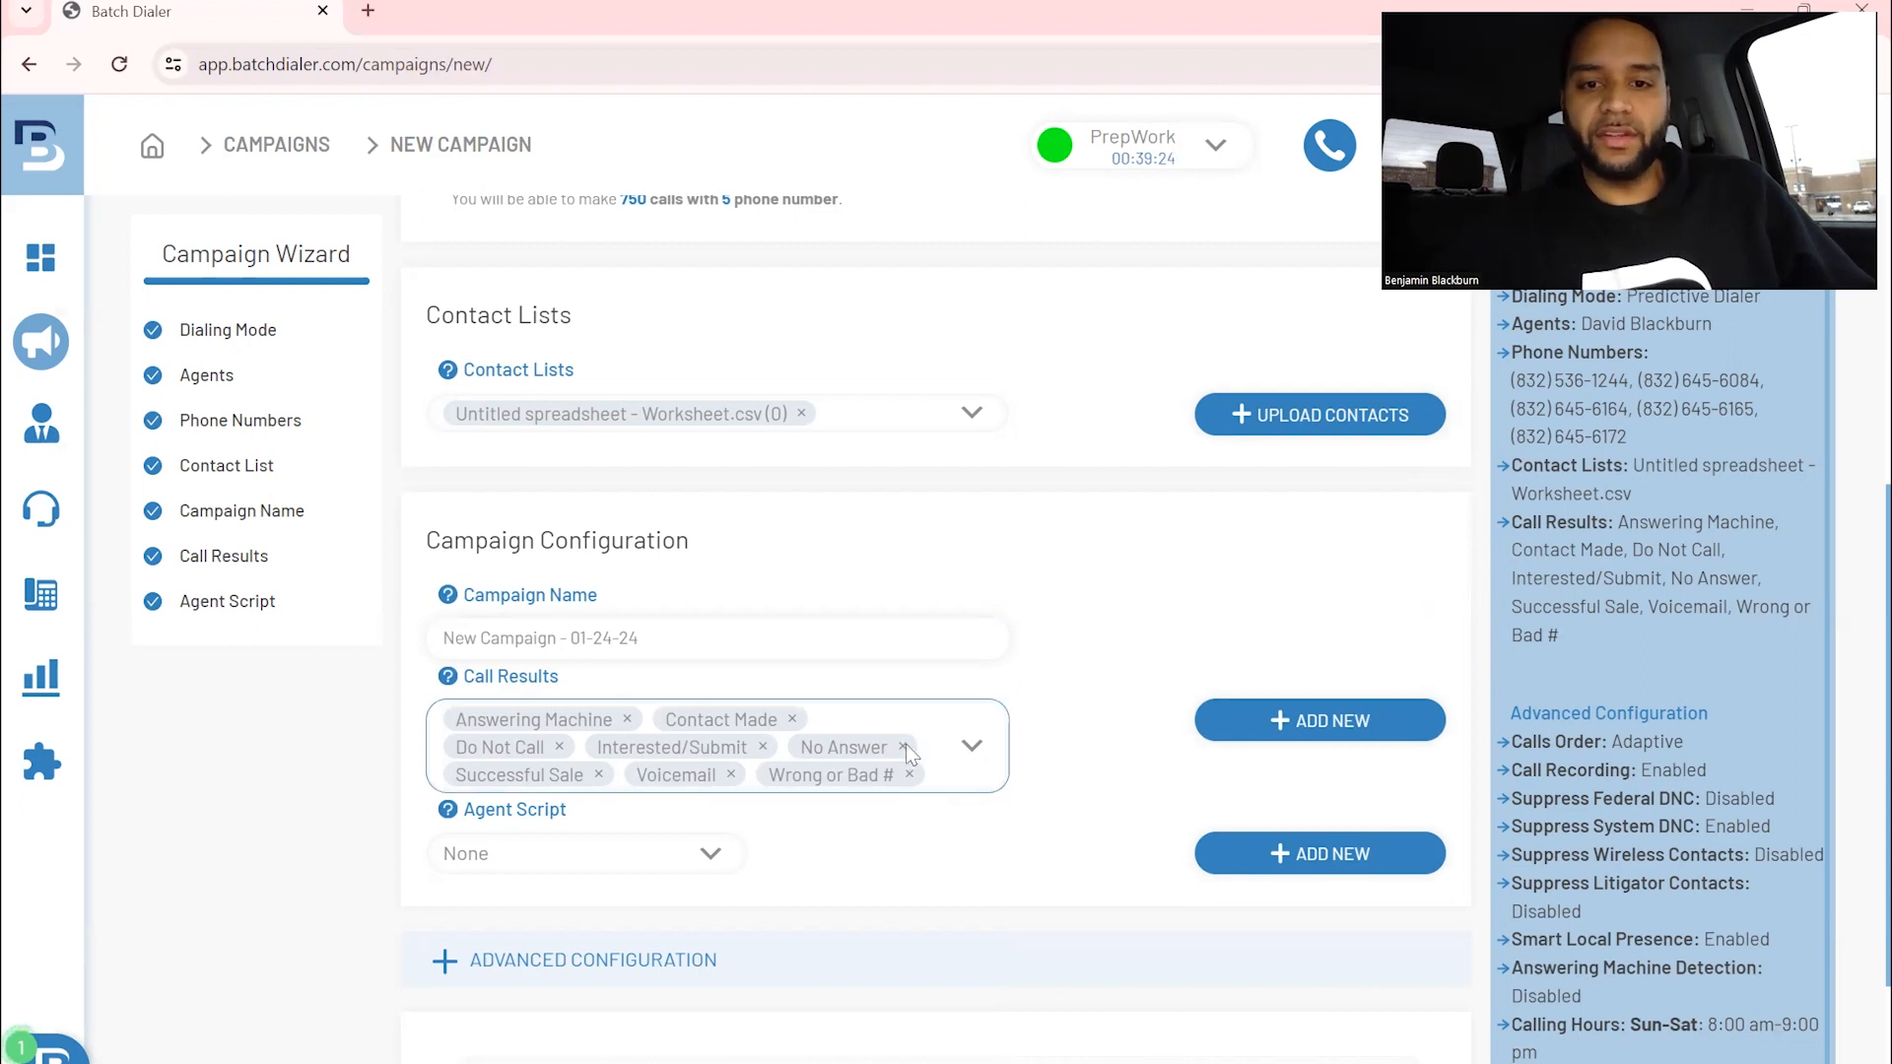
{"action": "left_click", "coordinate": [961, 747]}
{"action": "left_click", "coordinate": [578, 1029]}
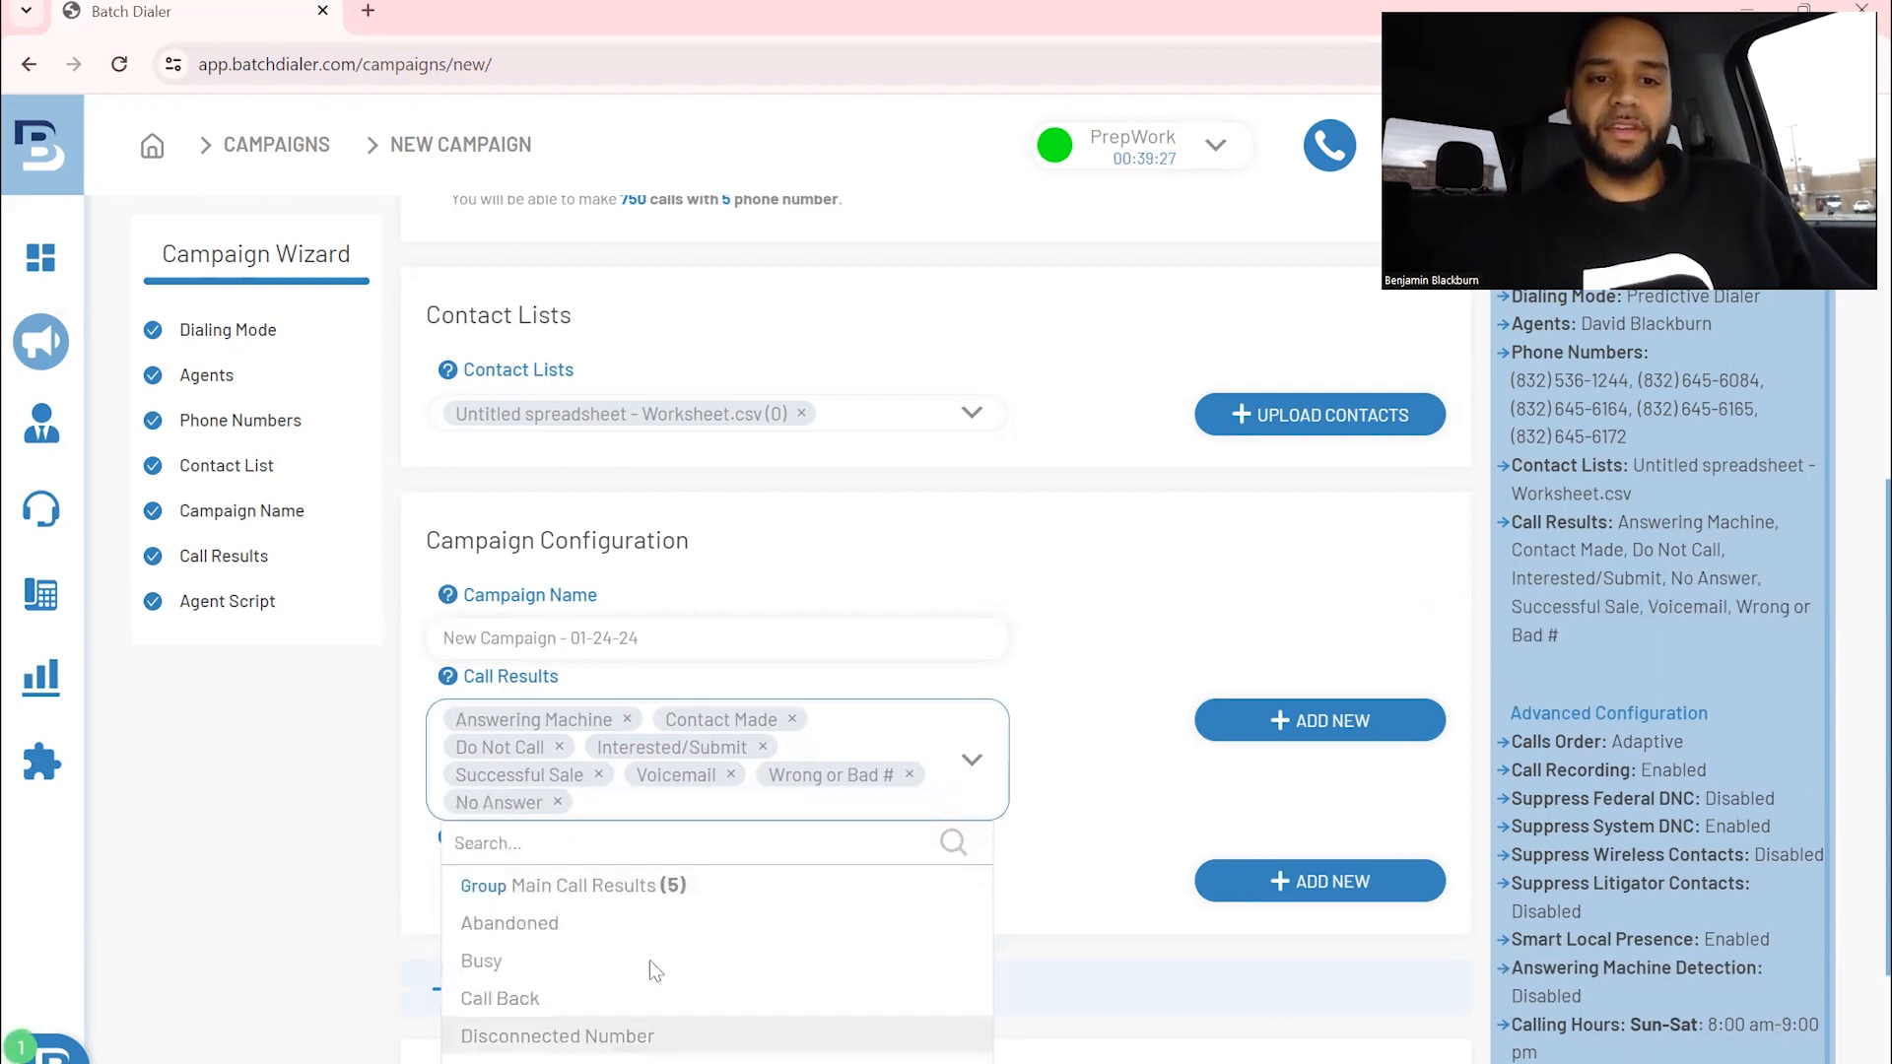
Check the campaign's call results options once more and set the agent script to Main.
{"action": "left_click", "coordinate": [1053, 729]}
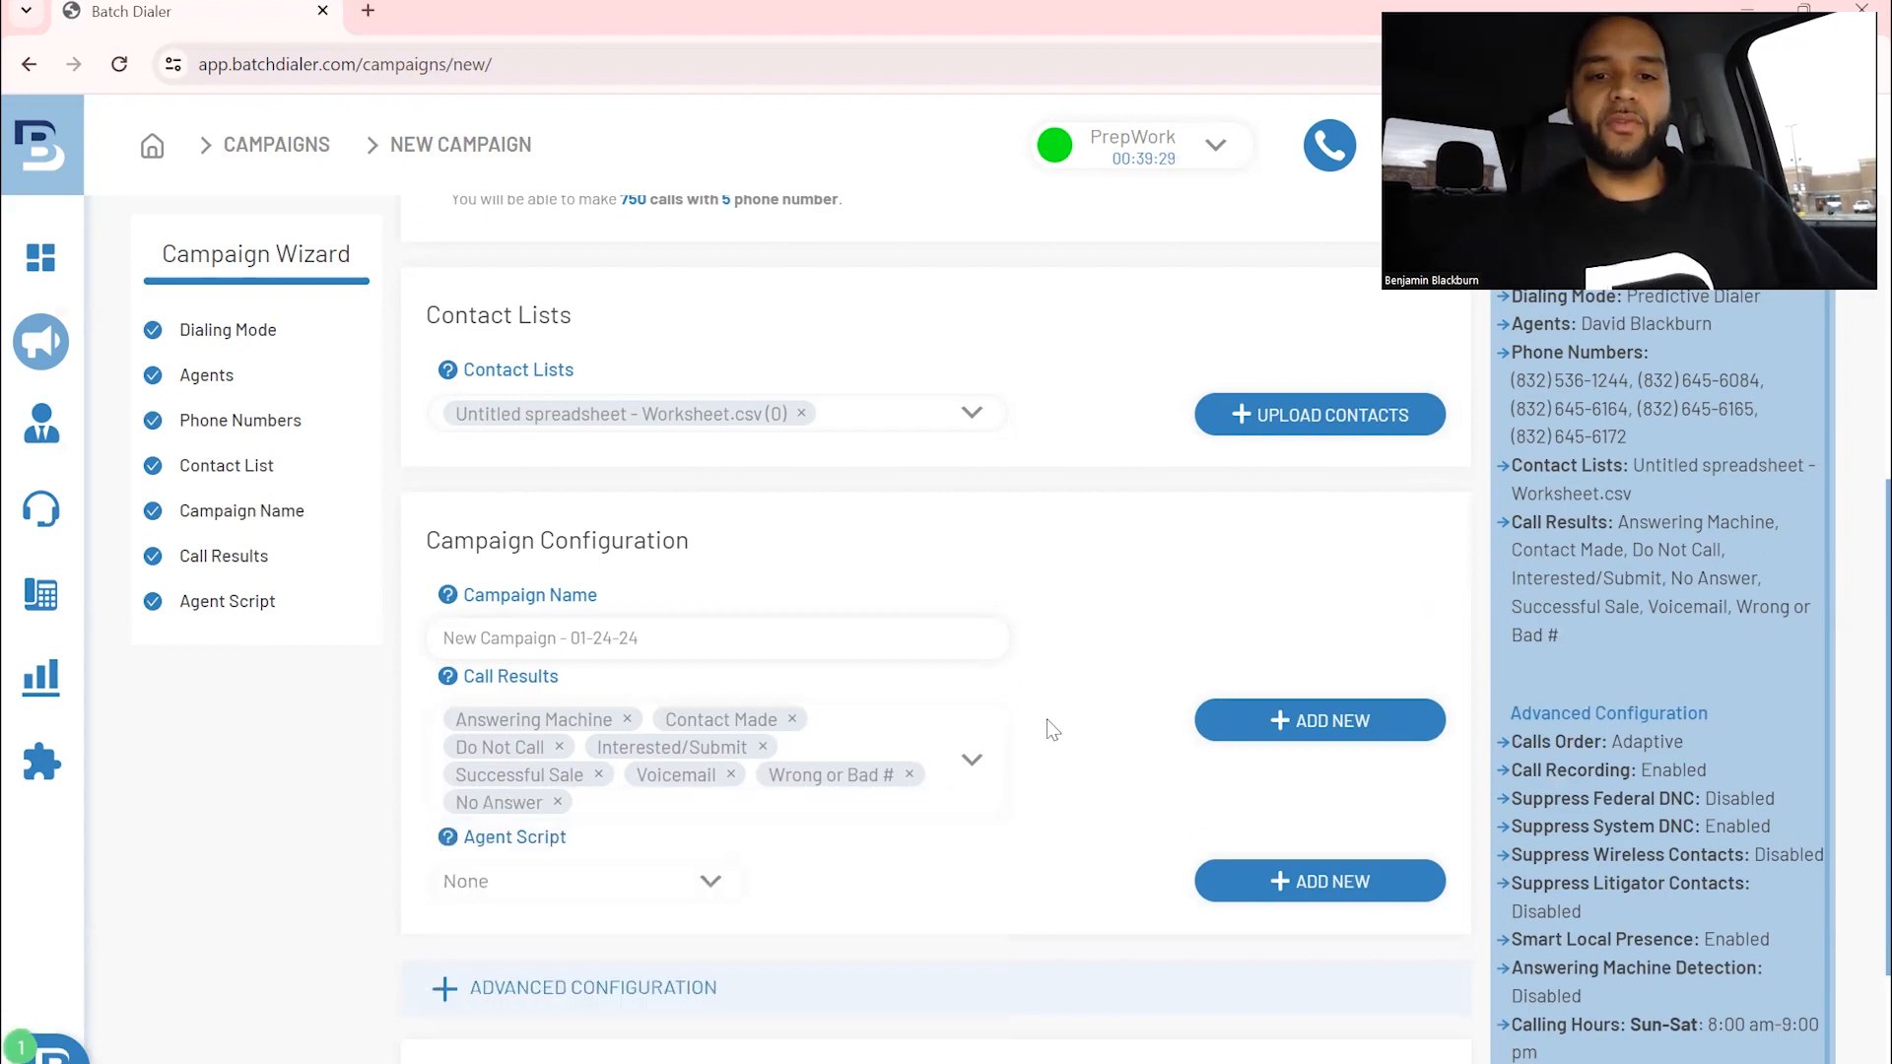
{"action": "left_click", "coordinate": [976, 757]}
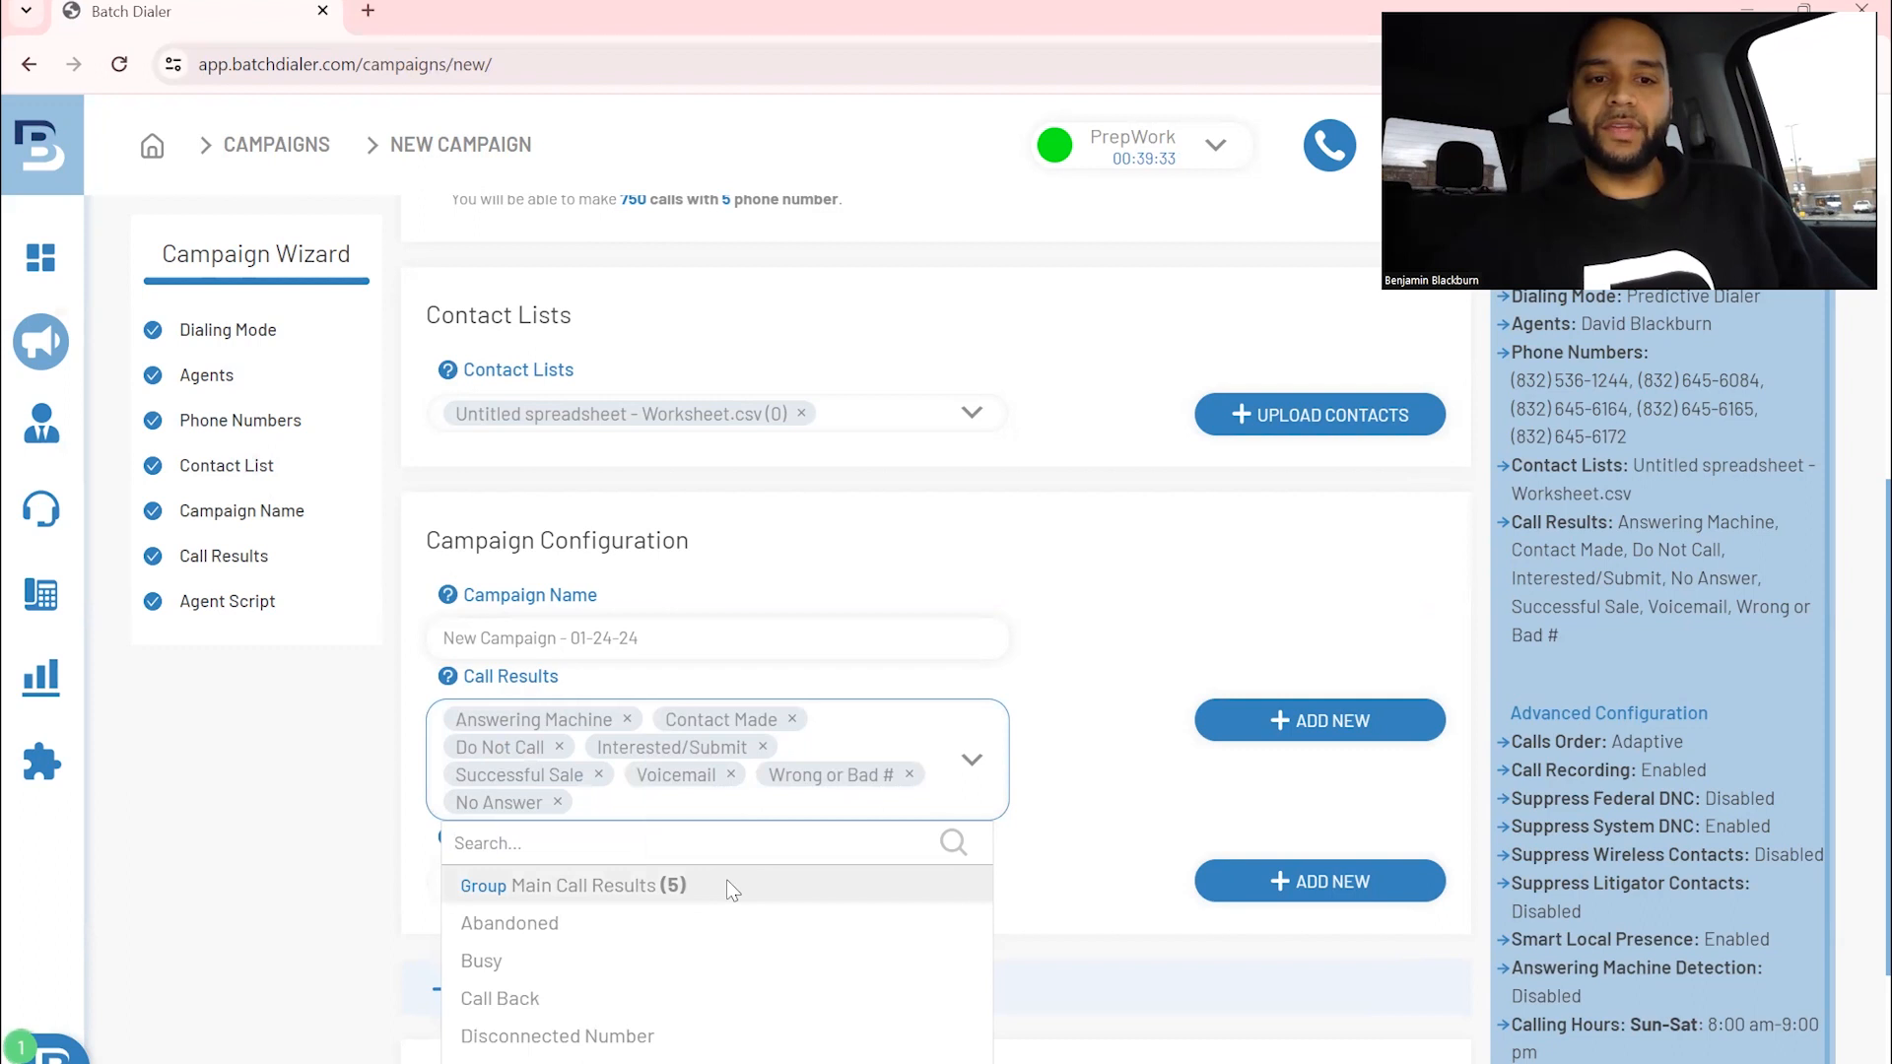
{"action": "left_click", "coordinate": [1094, 721]}
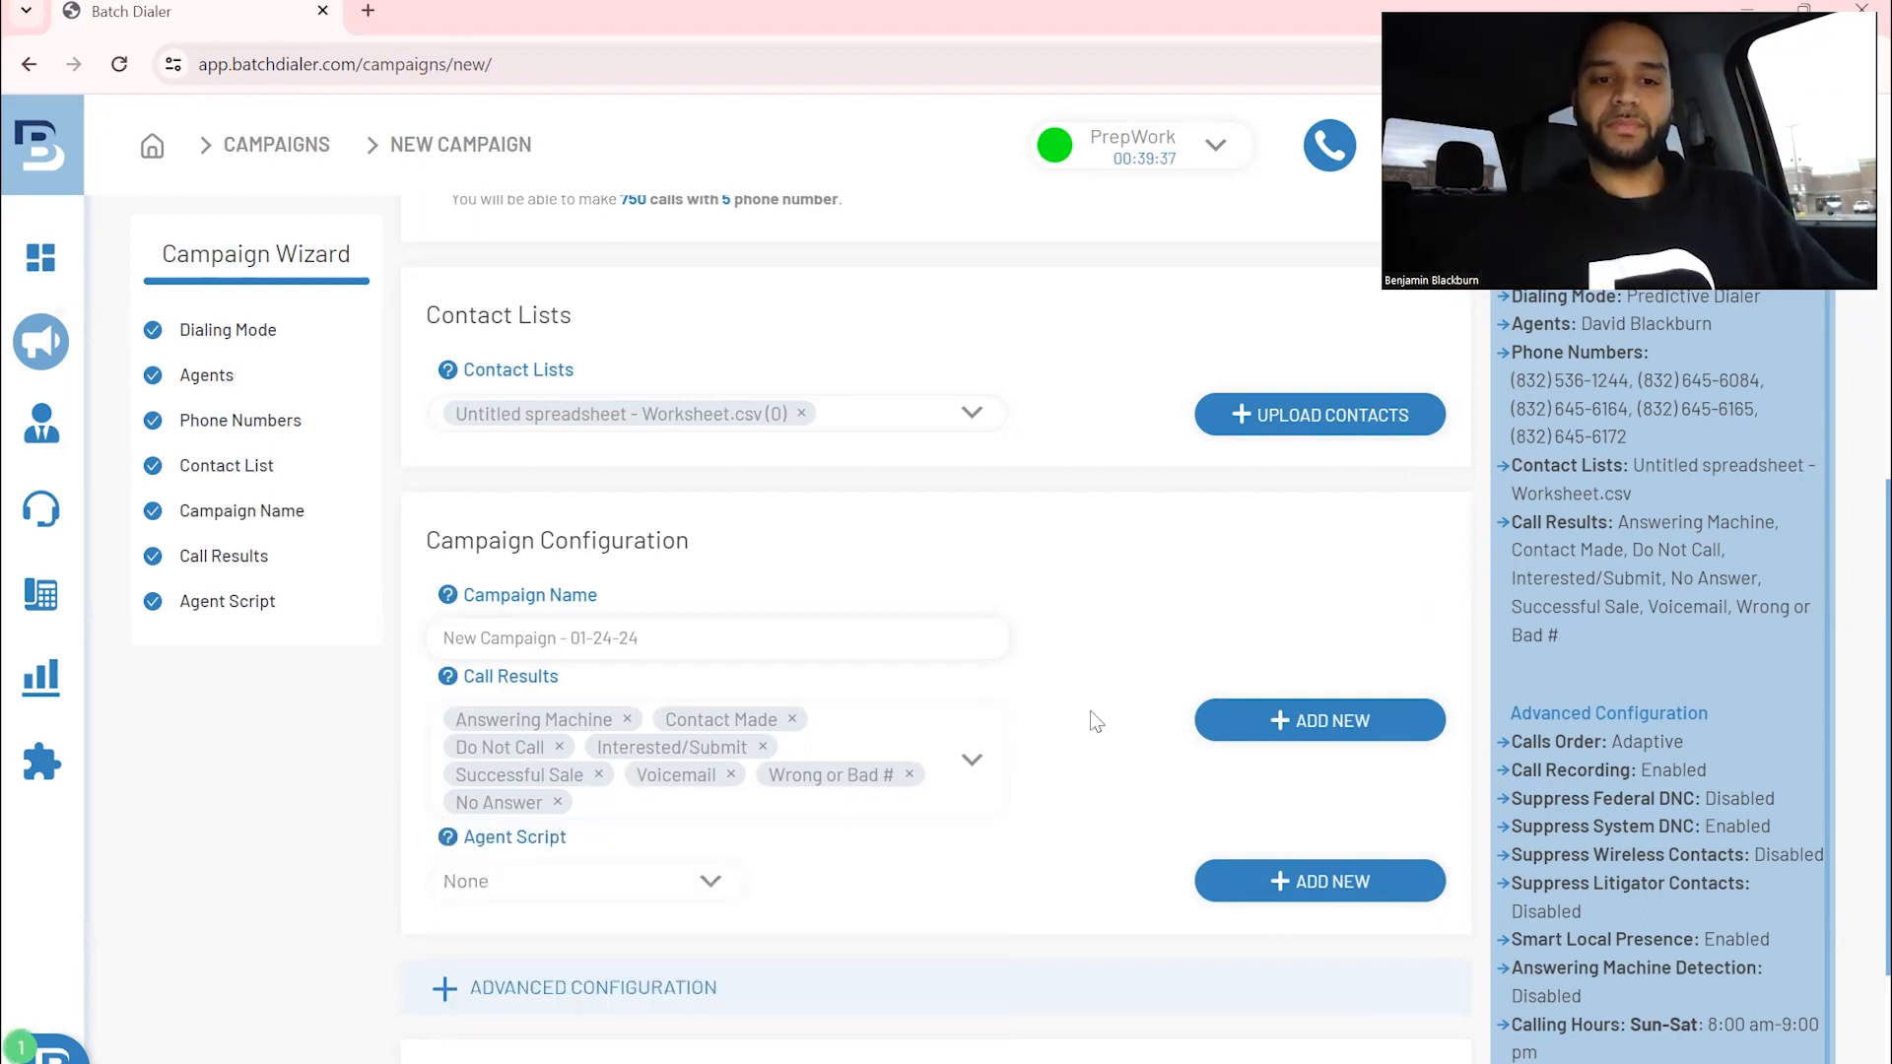
{"action": "left_click", "coordinate": [650, 882]}
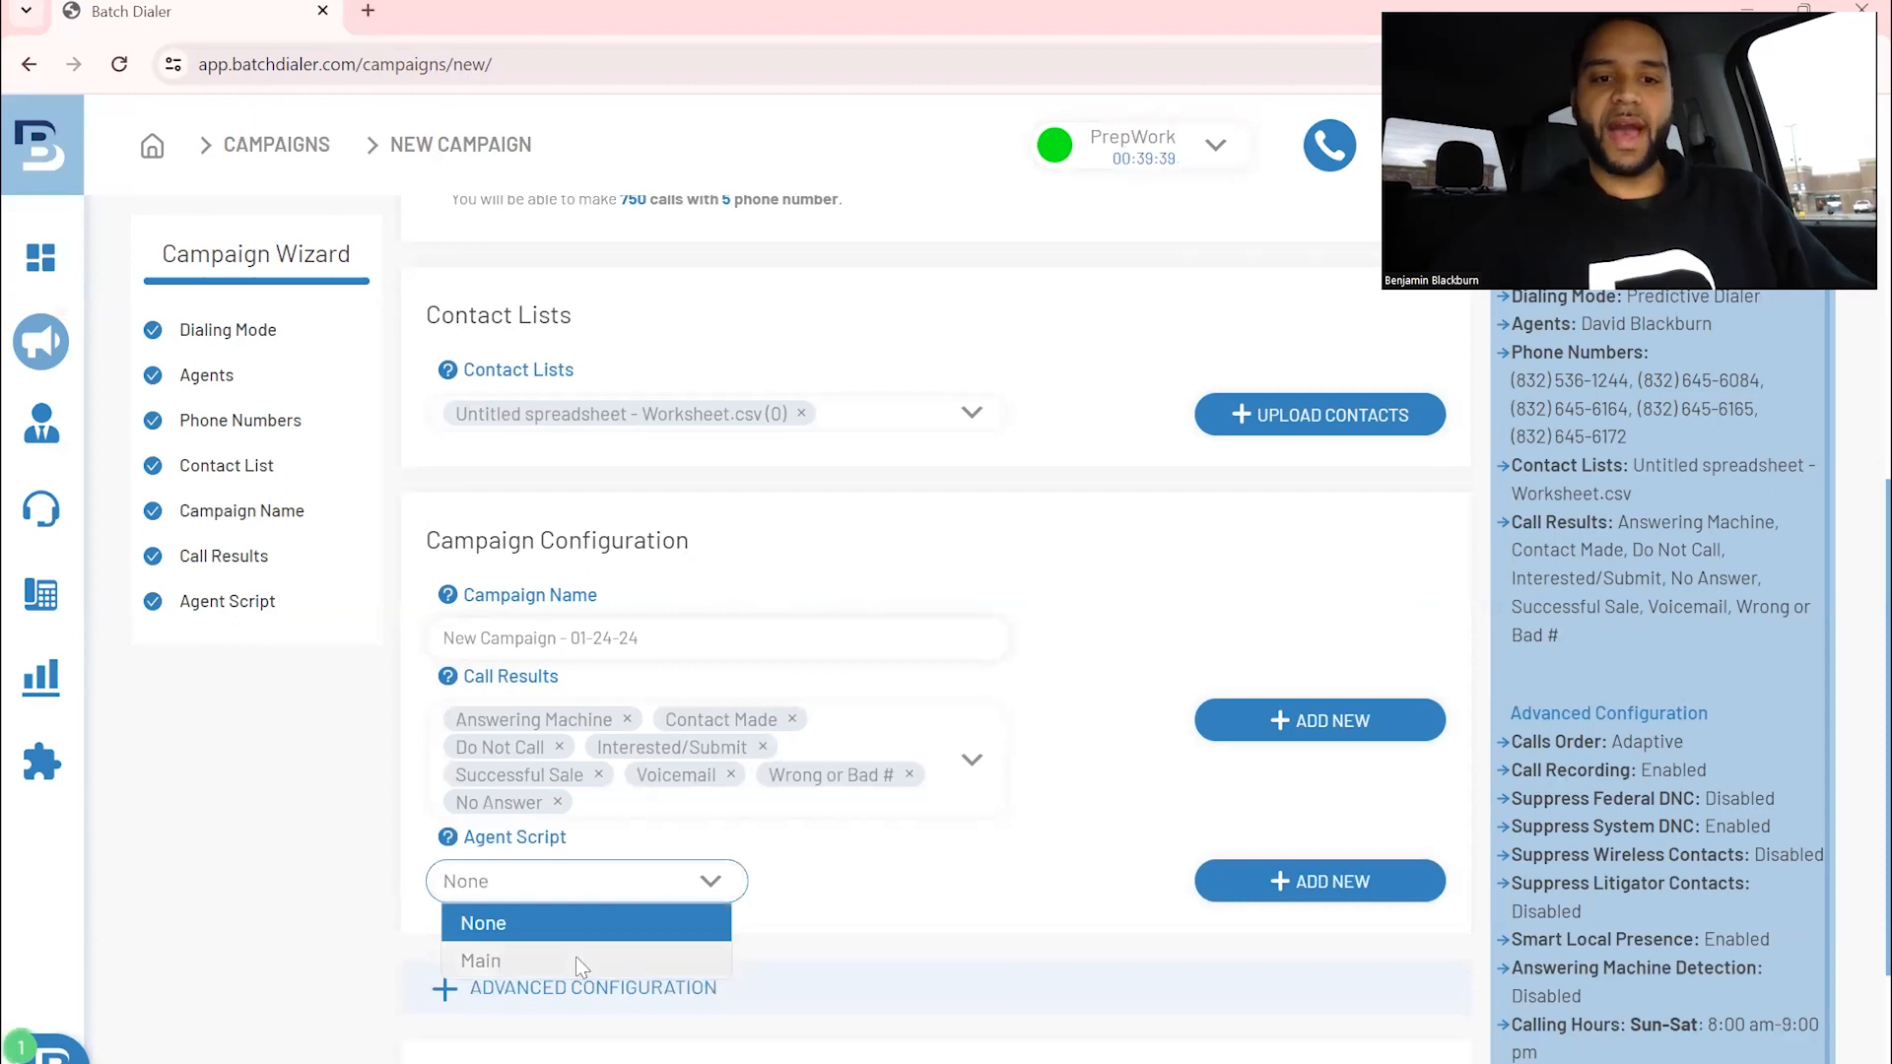
{"action": "left_click", "coordinate": [576, 961]}
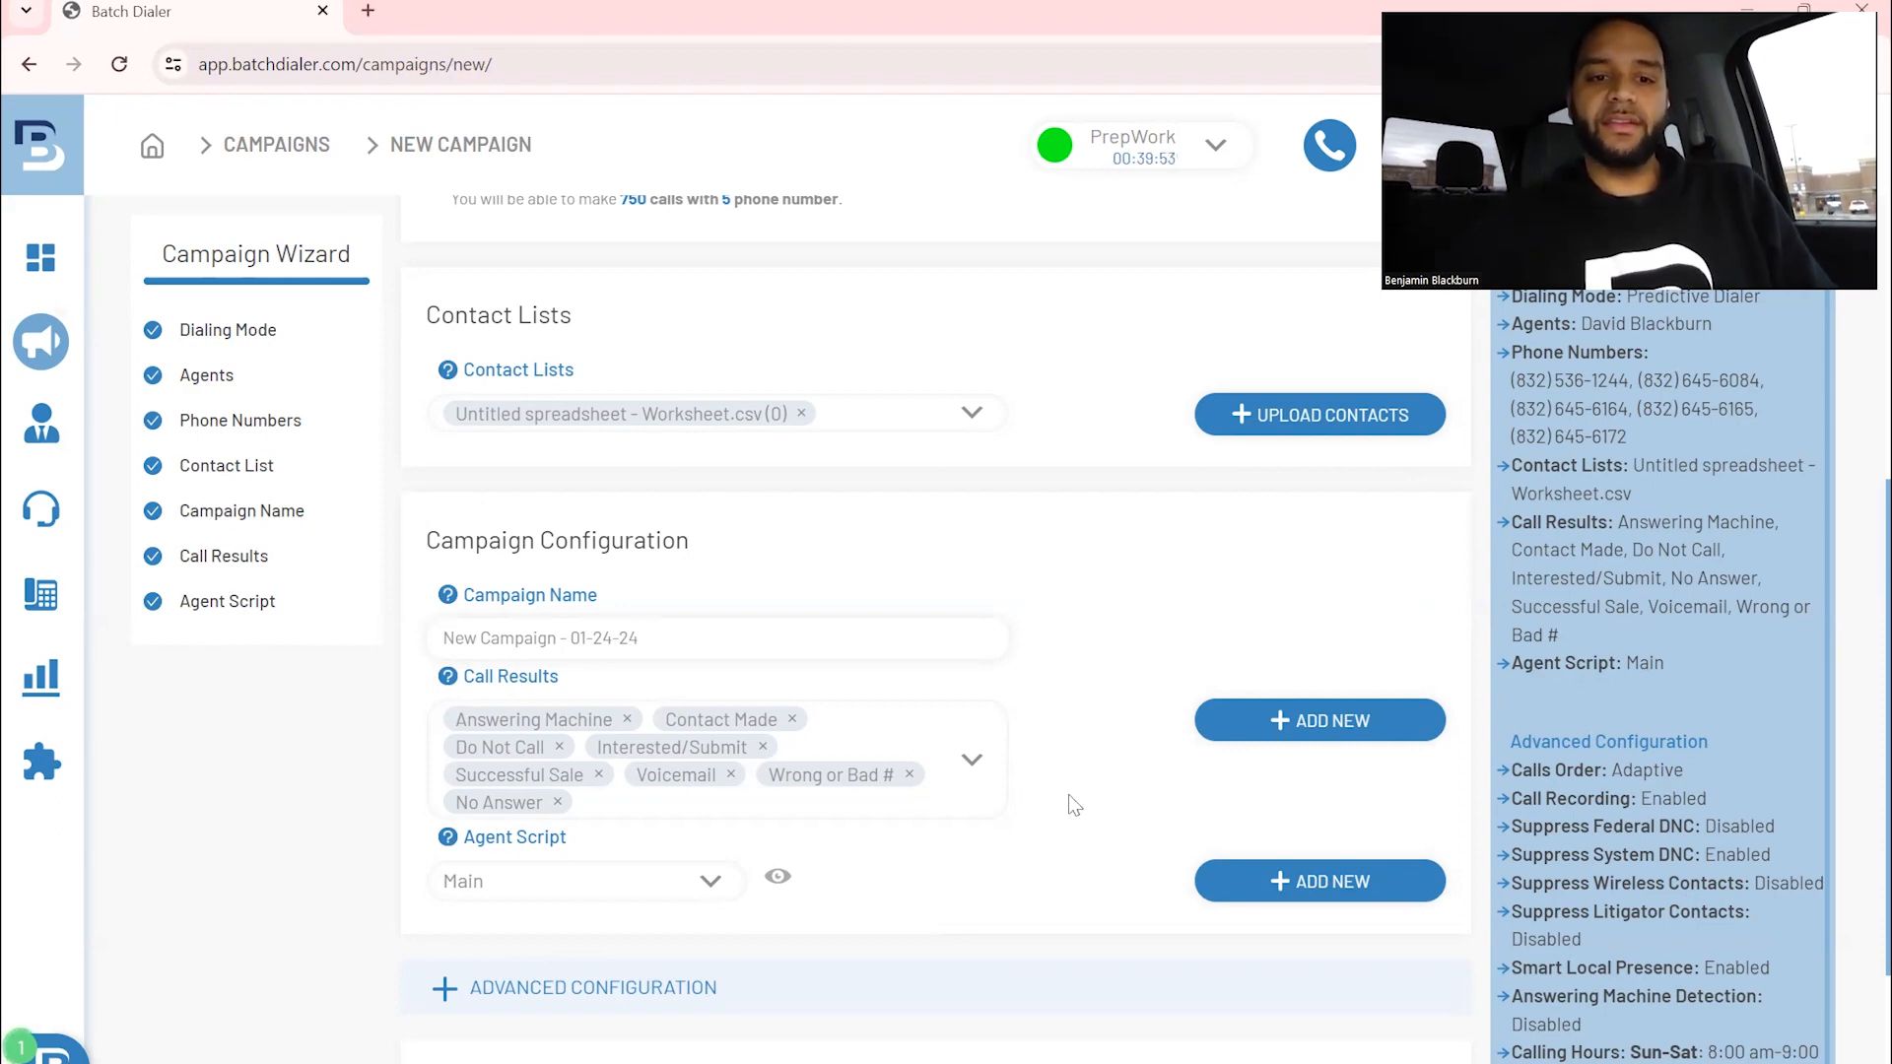
Accept the terms and conditions, save the campaign, dismiss the upload summary and return to the campaigns list.
{"action": "scroll", "coordinate": [1069, 795], "scroll_direction": "down", "scroll_amount": 5}
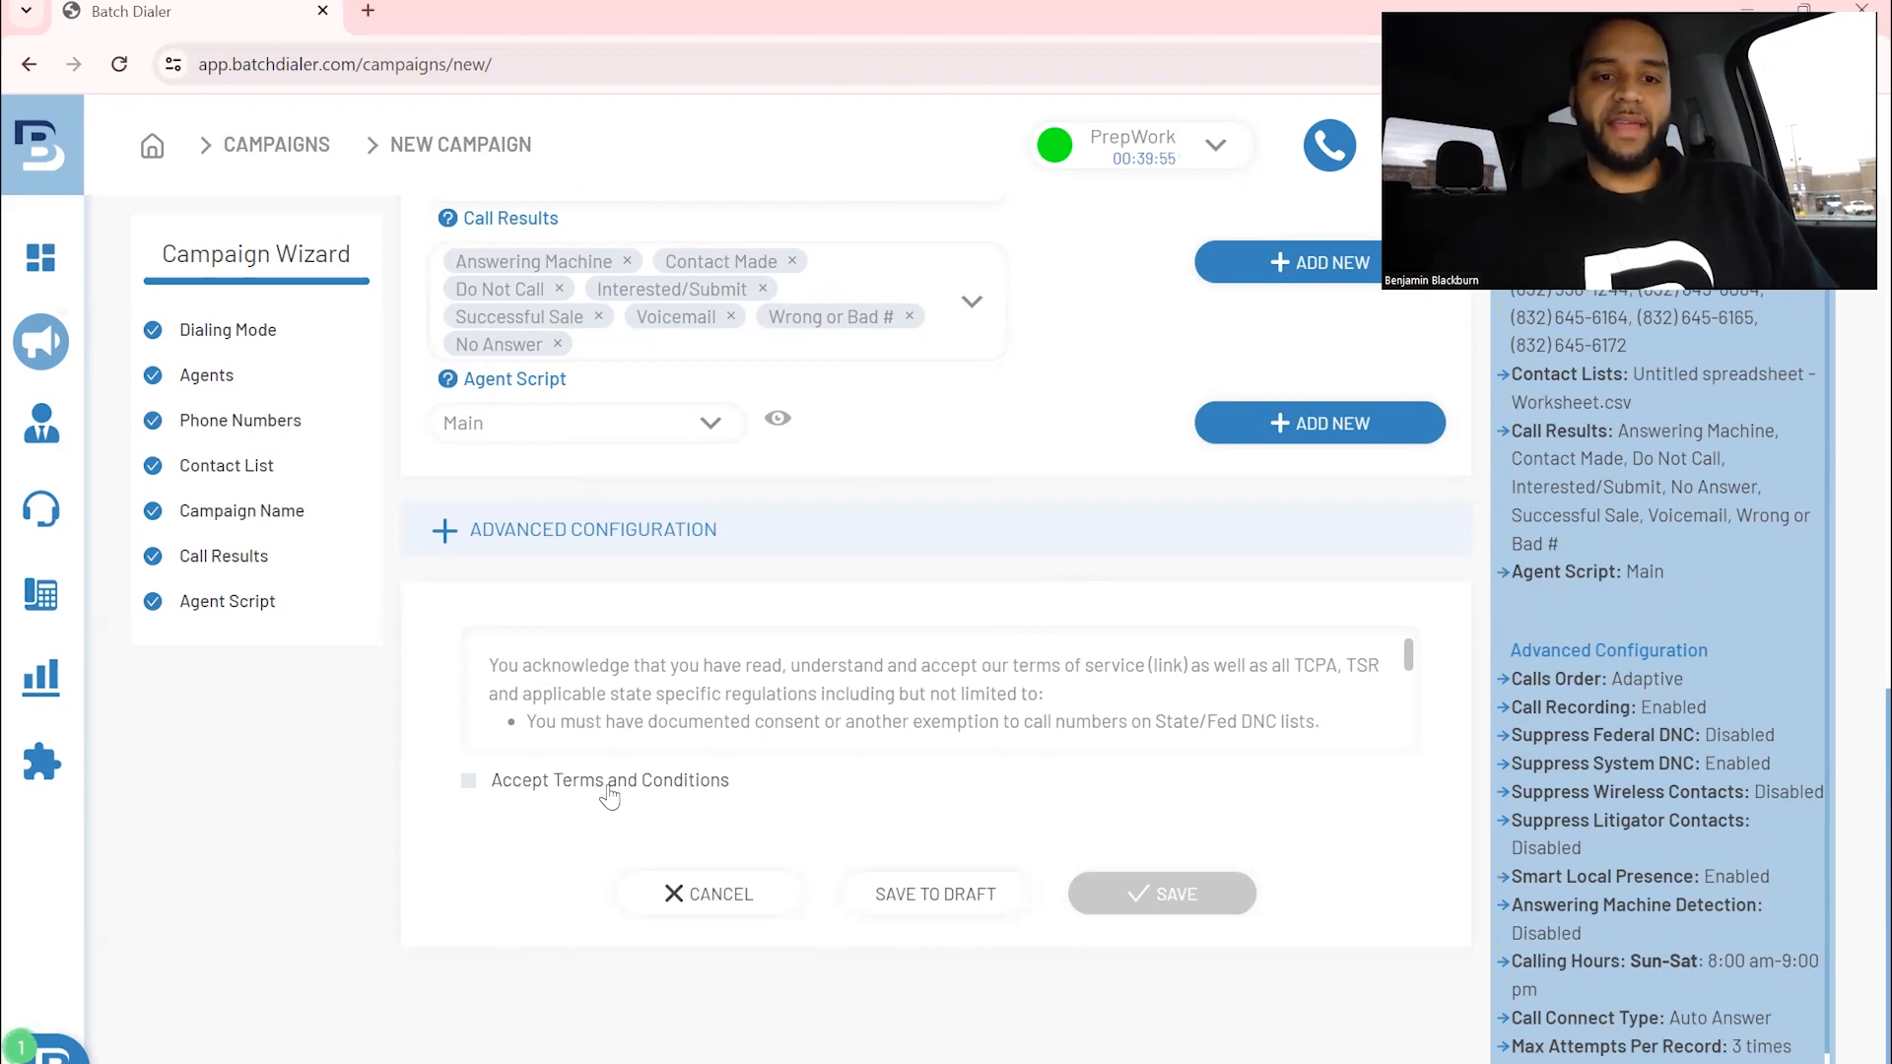
{"action": "left_click", "coordinate": [468, 782]}
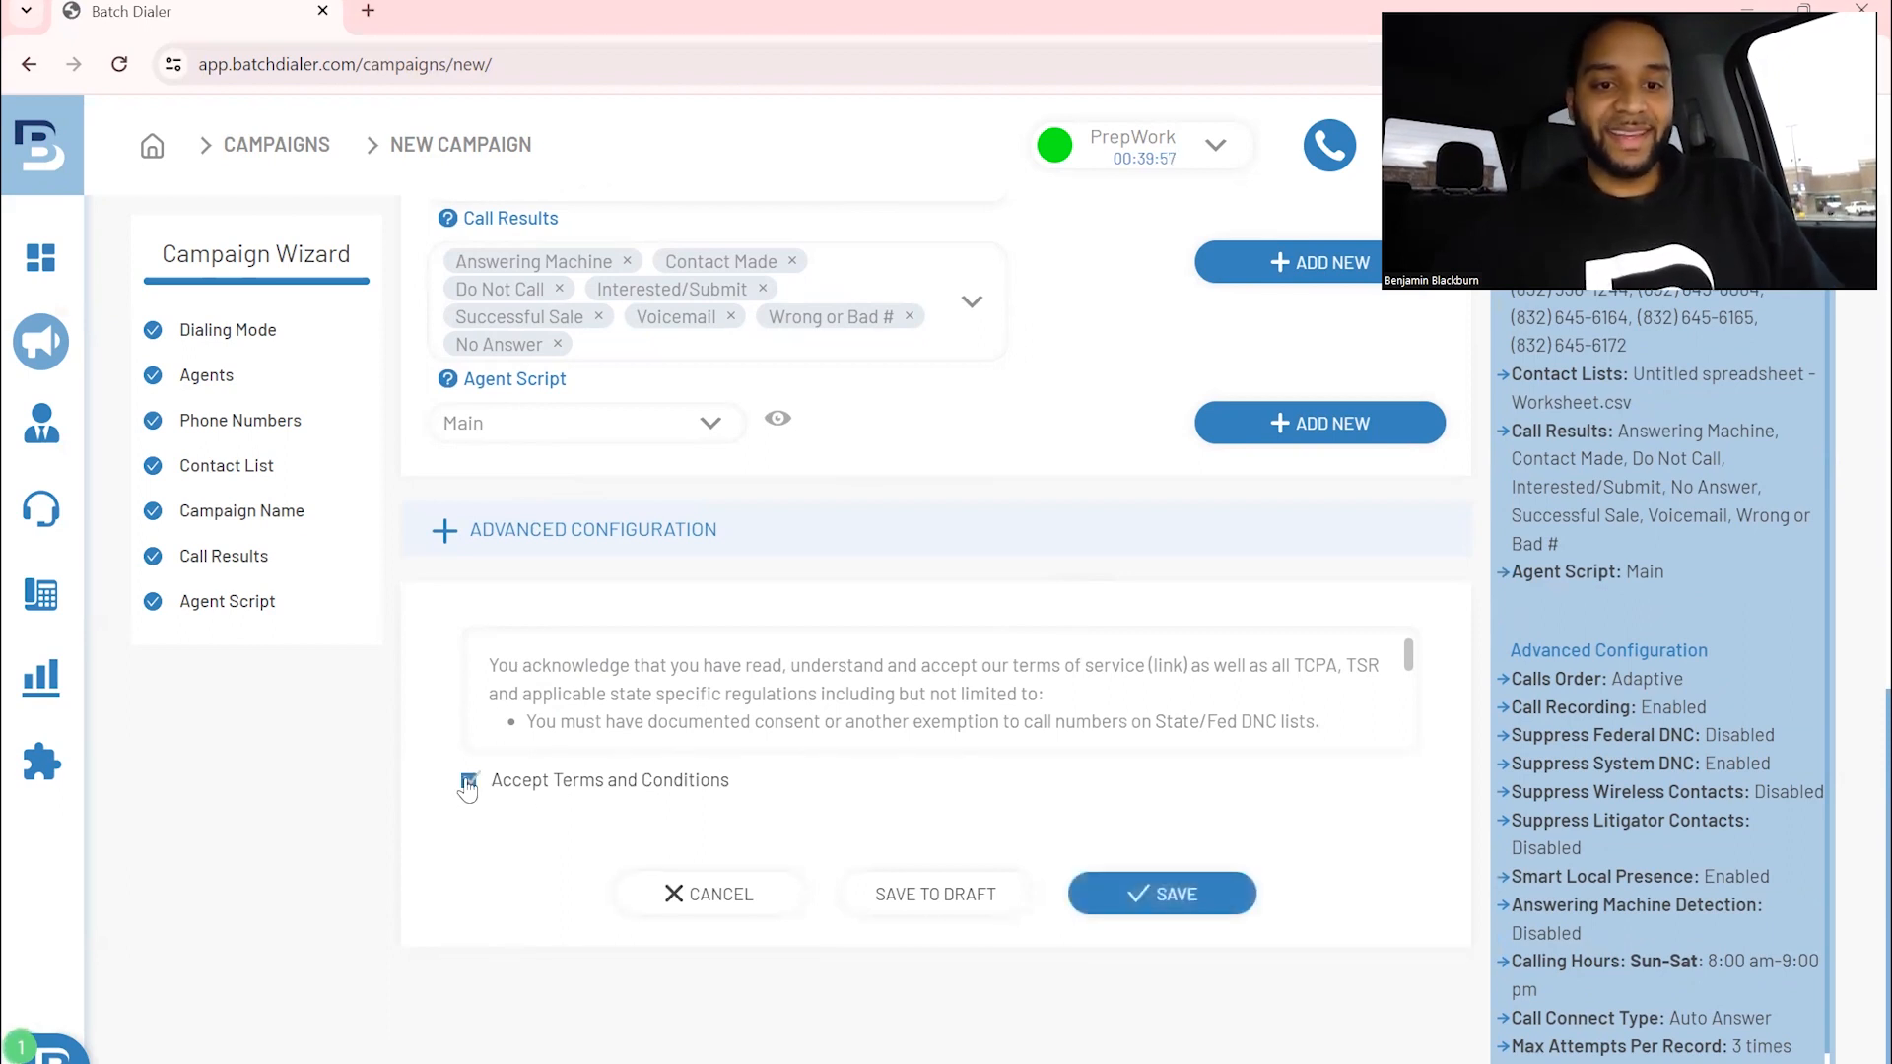
{"action": "left_click", "coordinate": [1161, 899]}
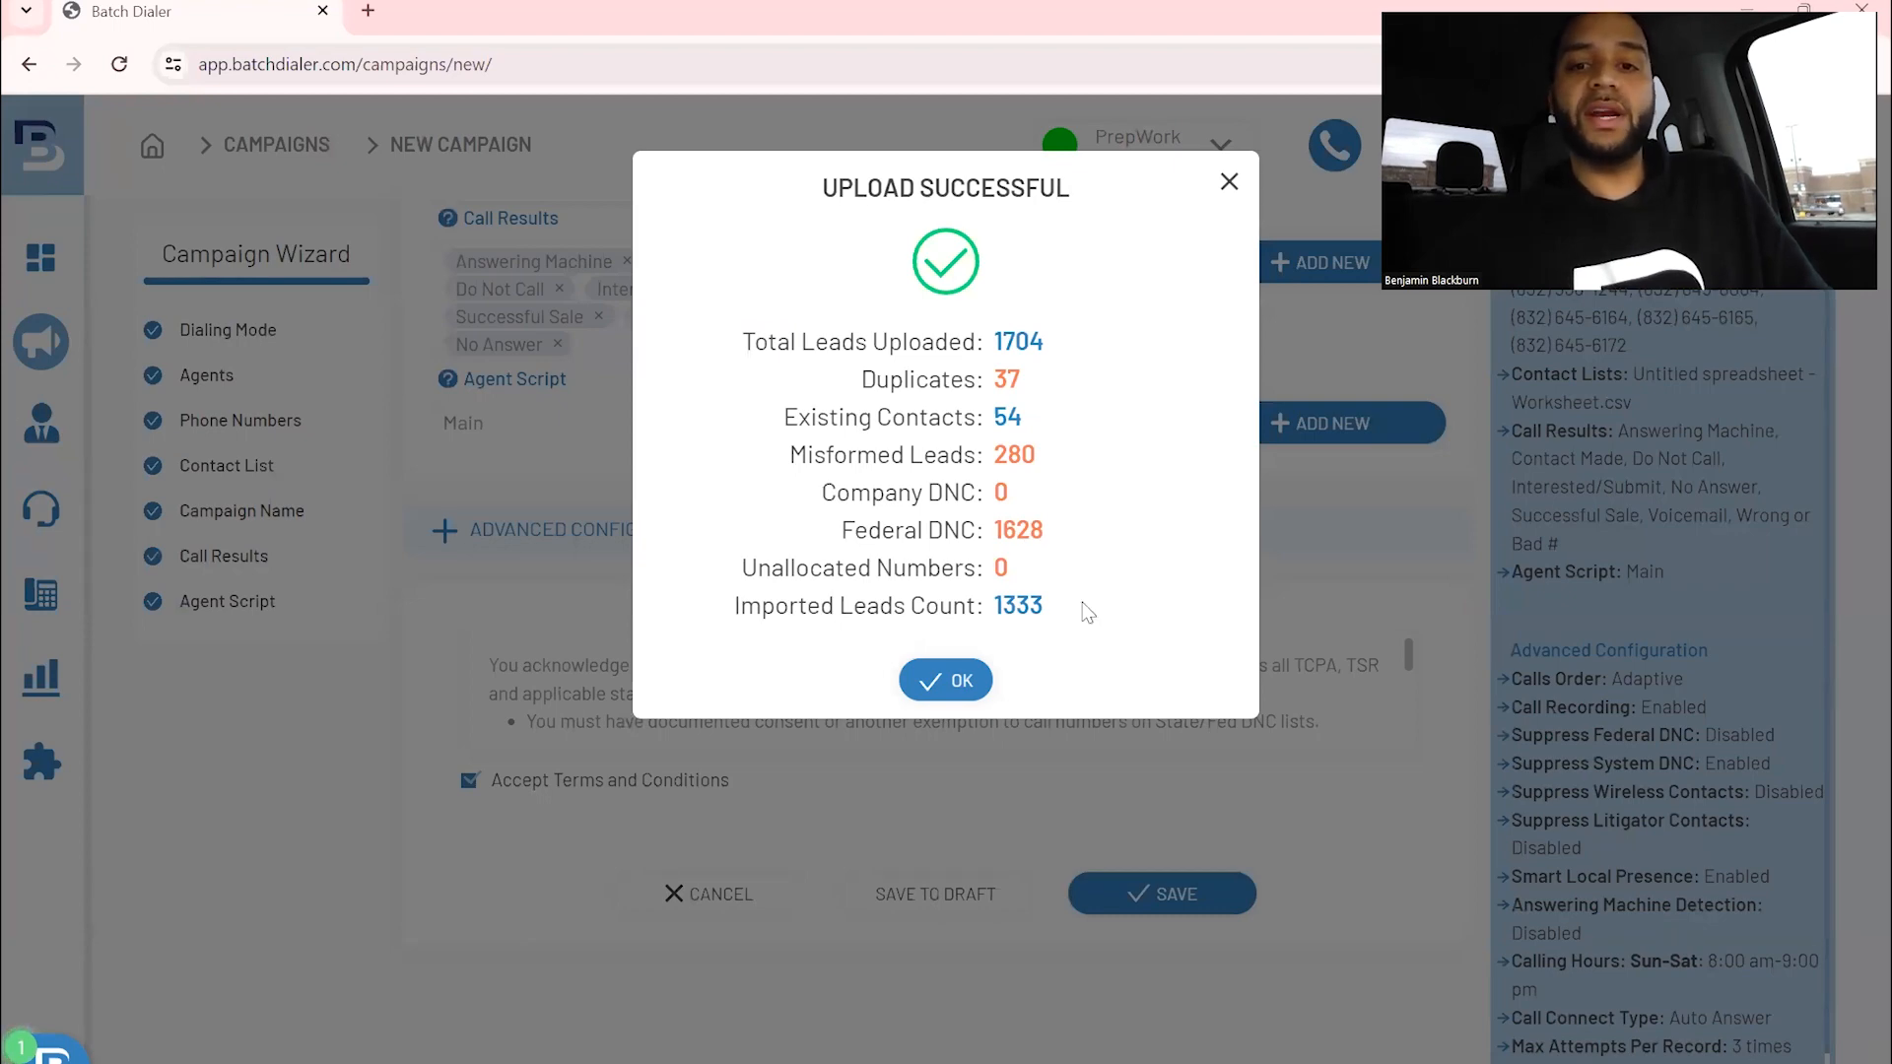
{"action": "left_click", "coordinate": [954, 681]}
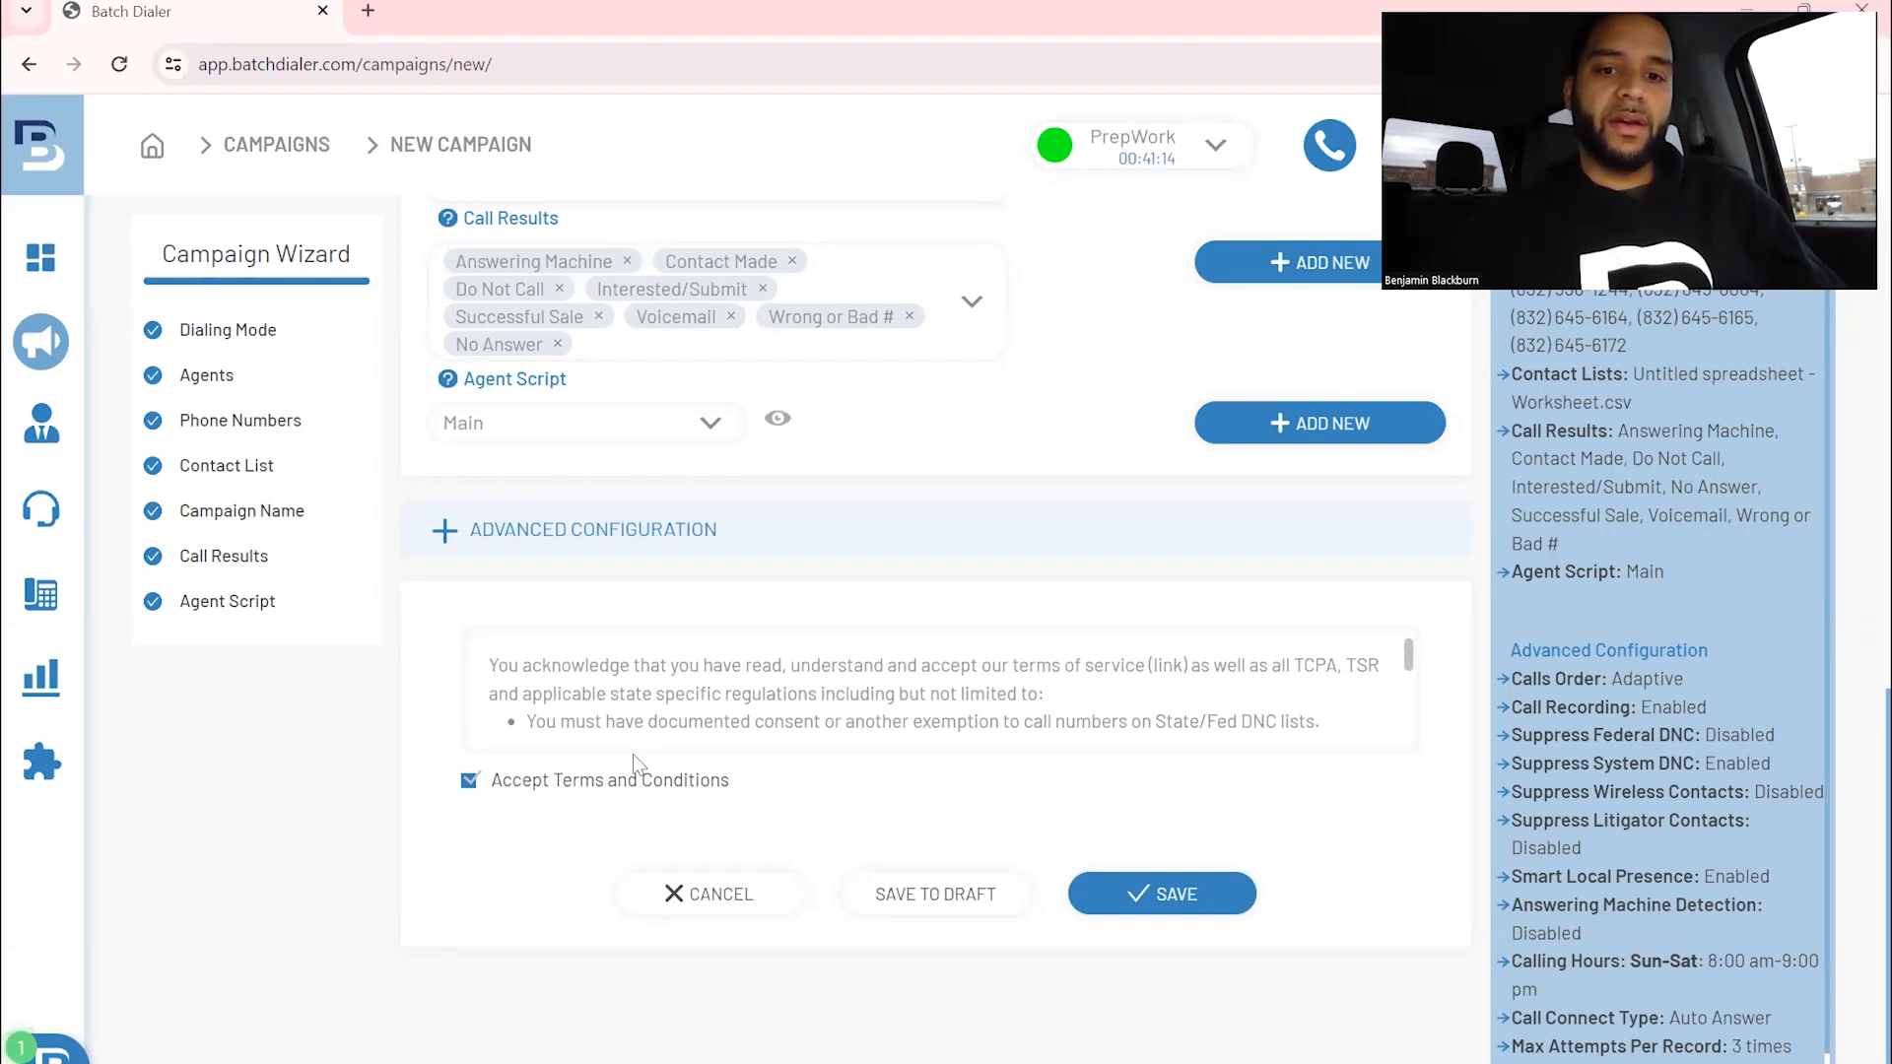
{"action": "mouse_move", "coordinate": [41, 429]}
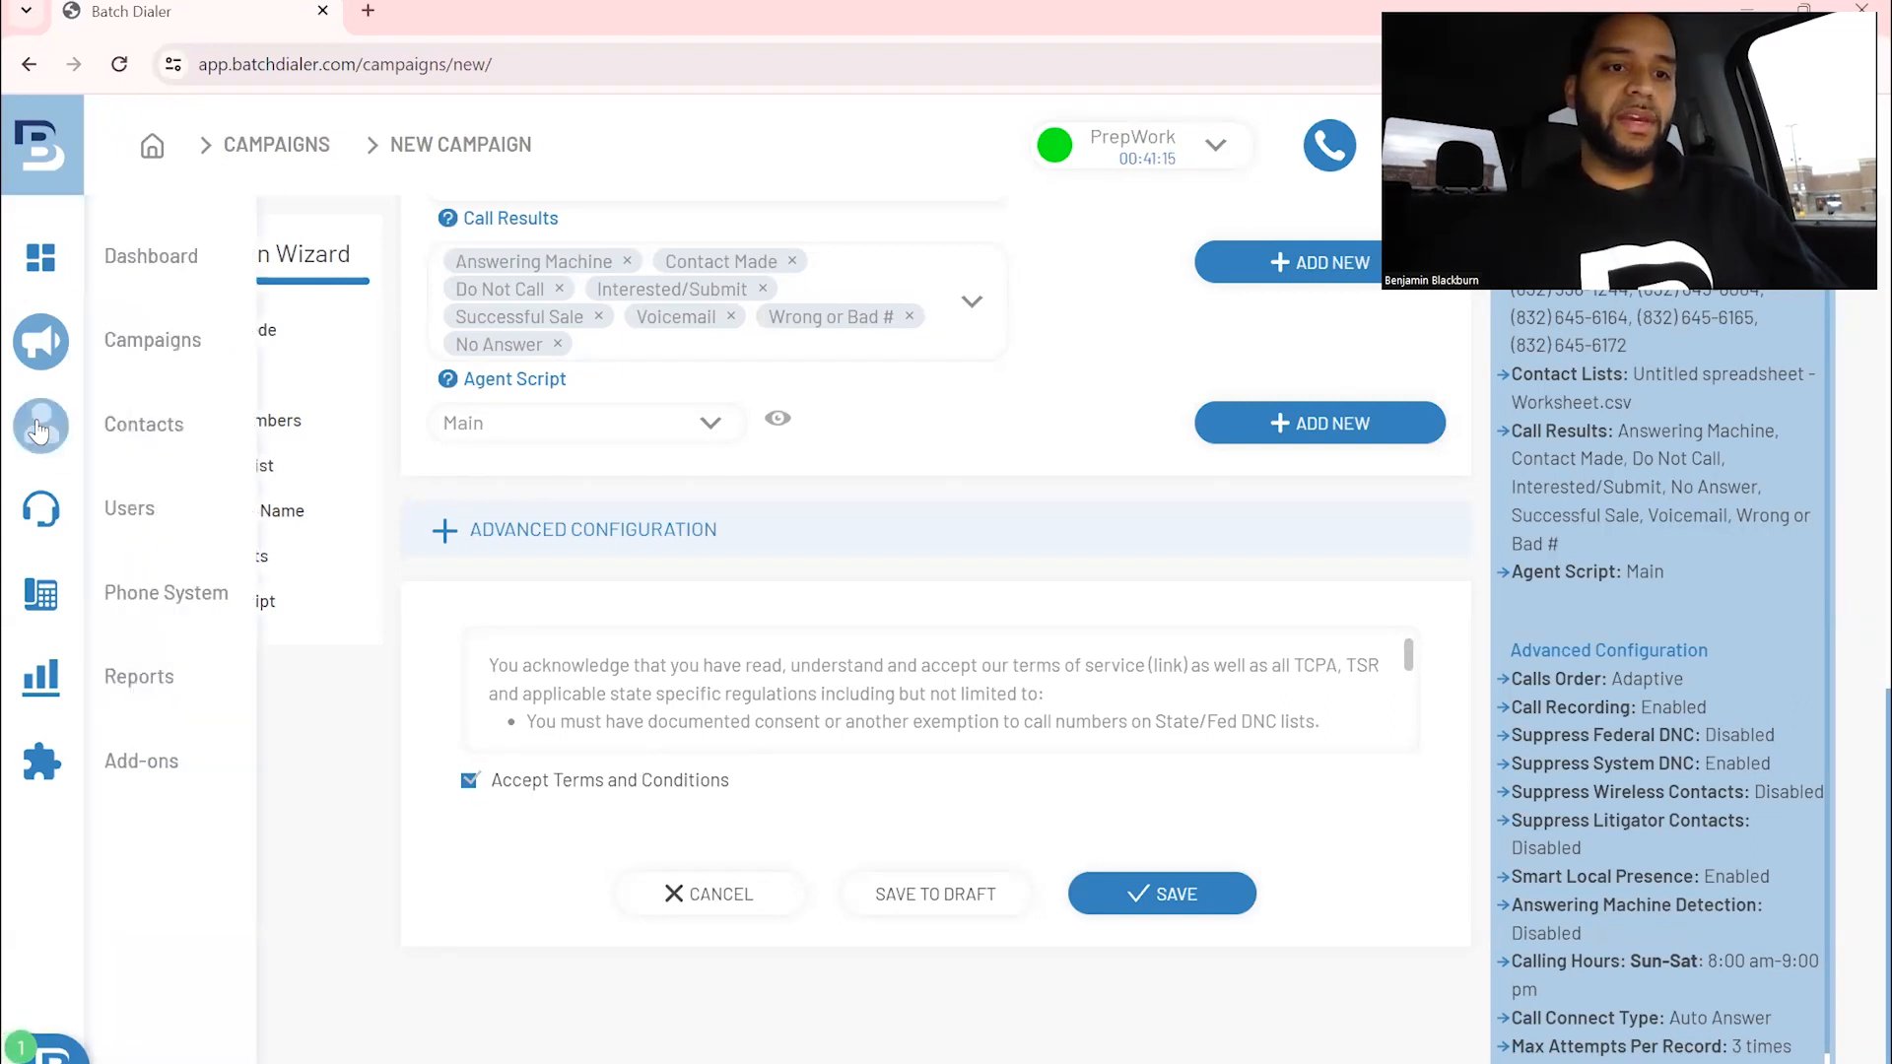
{"action": "left_click", "coordinate": [41, 341]}
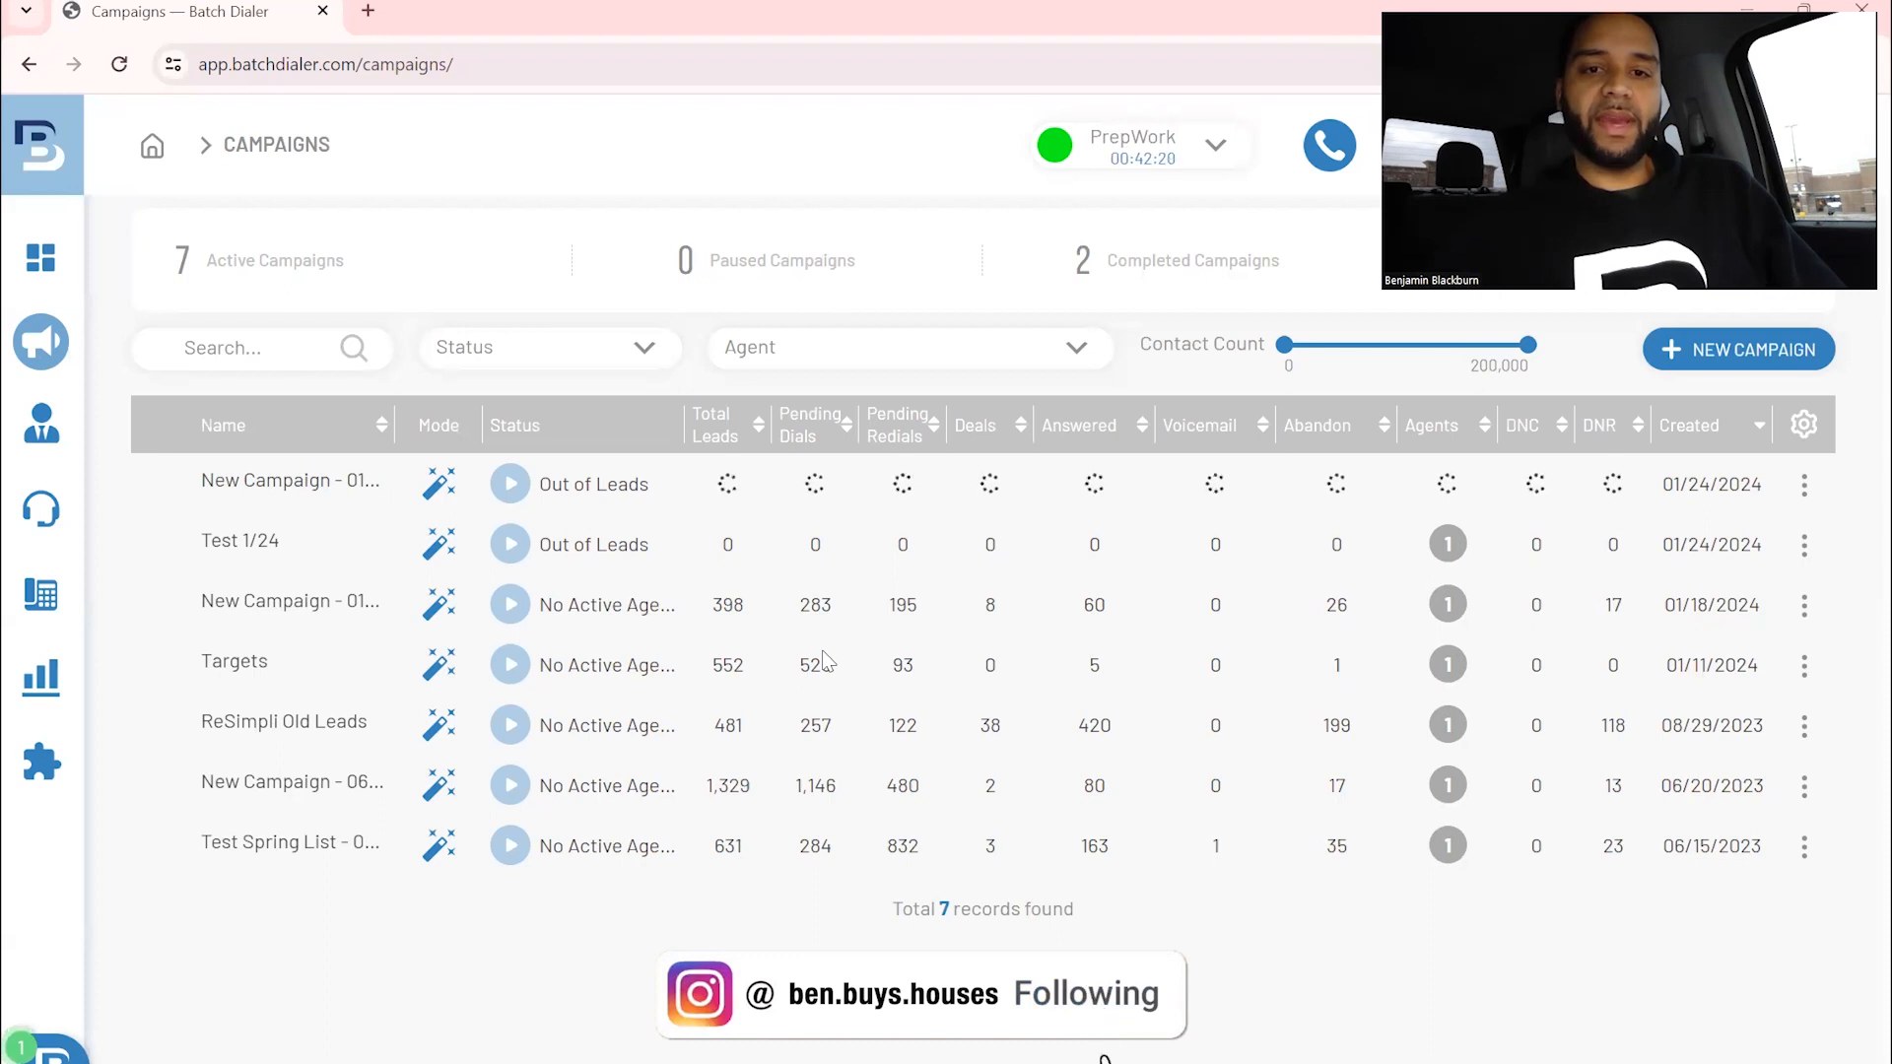
Show the phone and join the Test Spring List - 06-15-23 campaign from its campaign list.
{"action": "left_click", "coordinate": [1335, 148]}
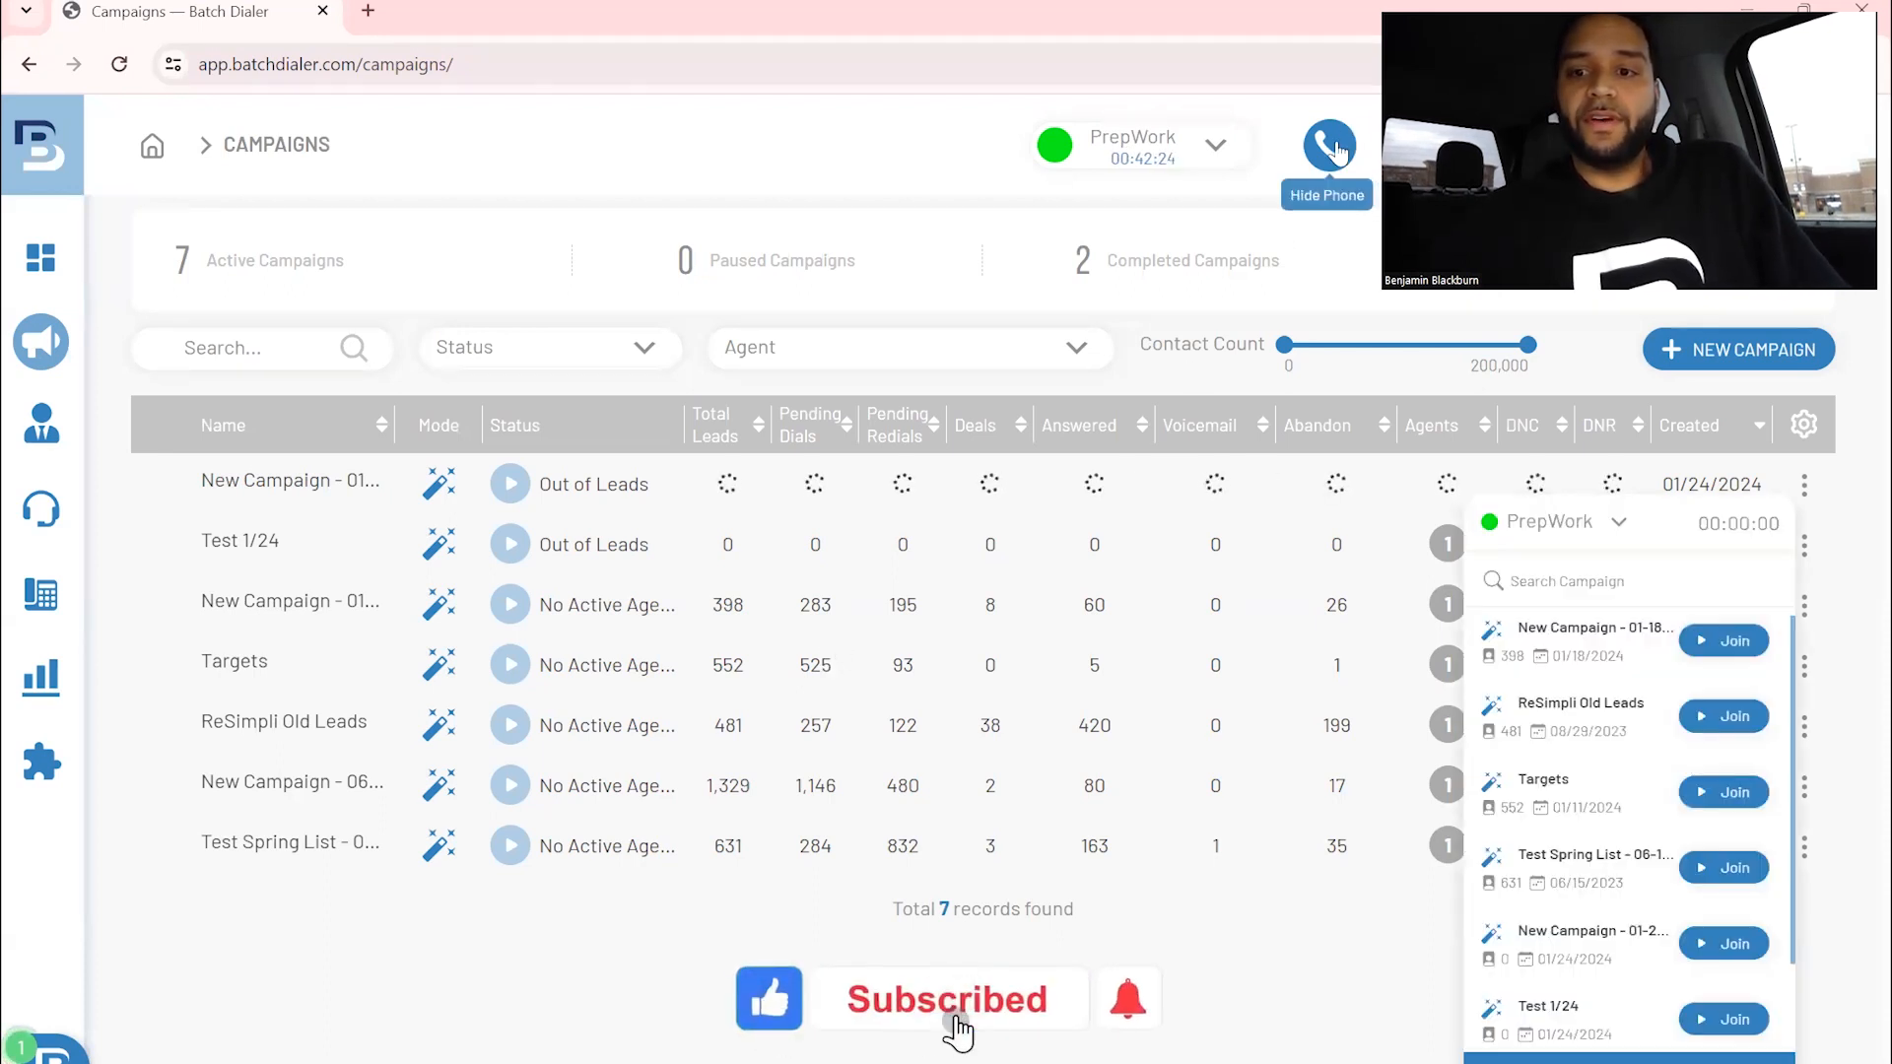
{"action": "scroll", "coordinate": [1613, 862], "scroll_direction": "down", "scroll_amount": 1}
{"action": "scroll", "coordinate": [1614, 862], "scroll_direction": "up", "scroll_amount": 1}
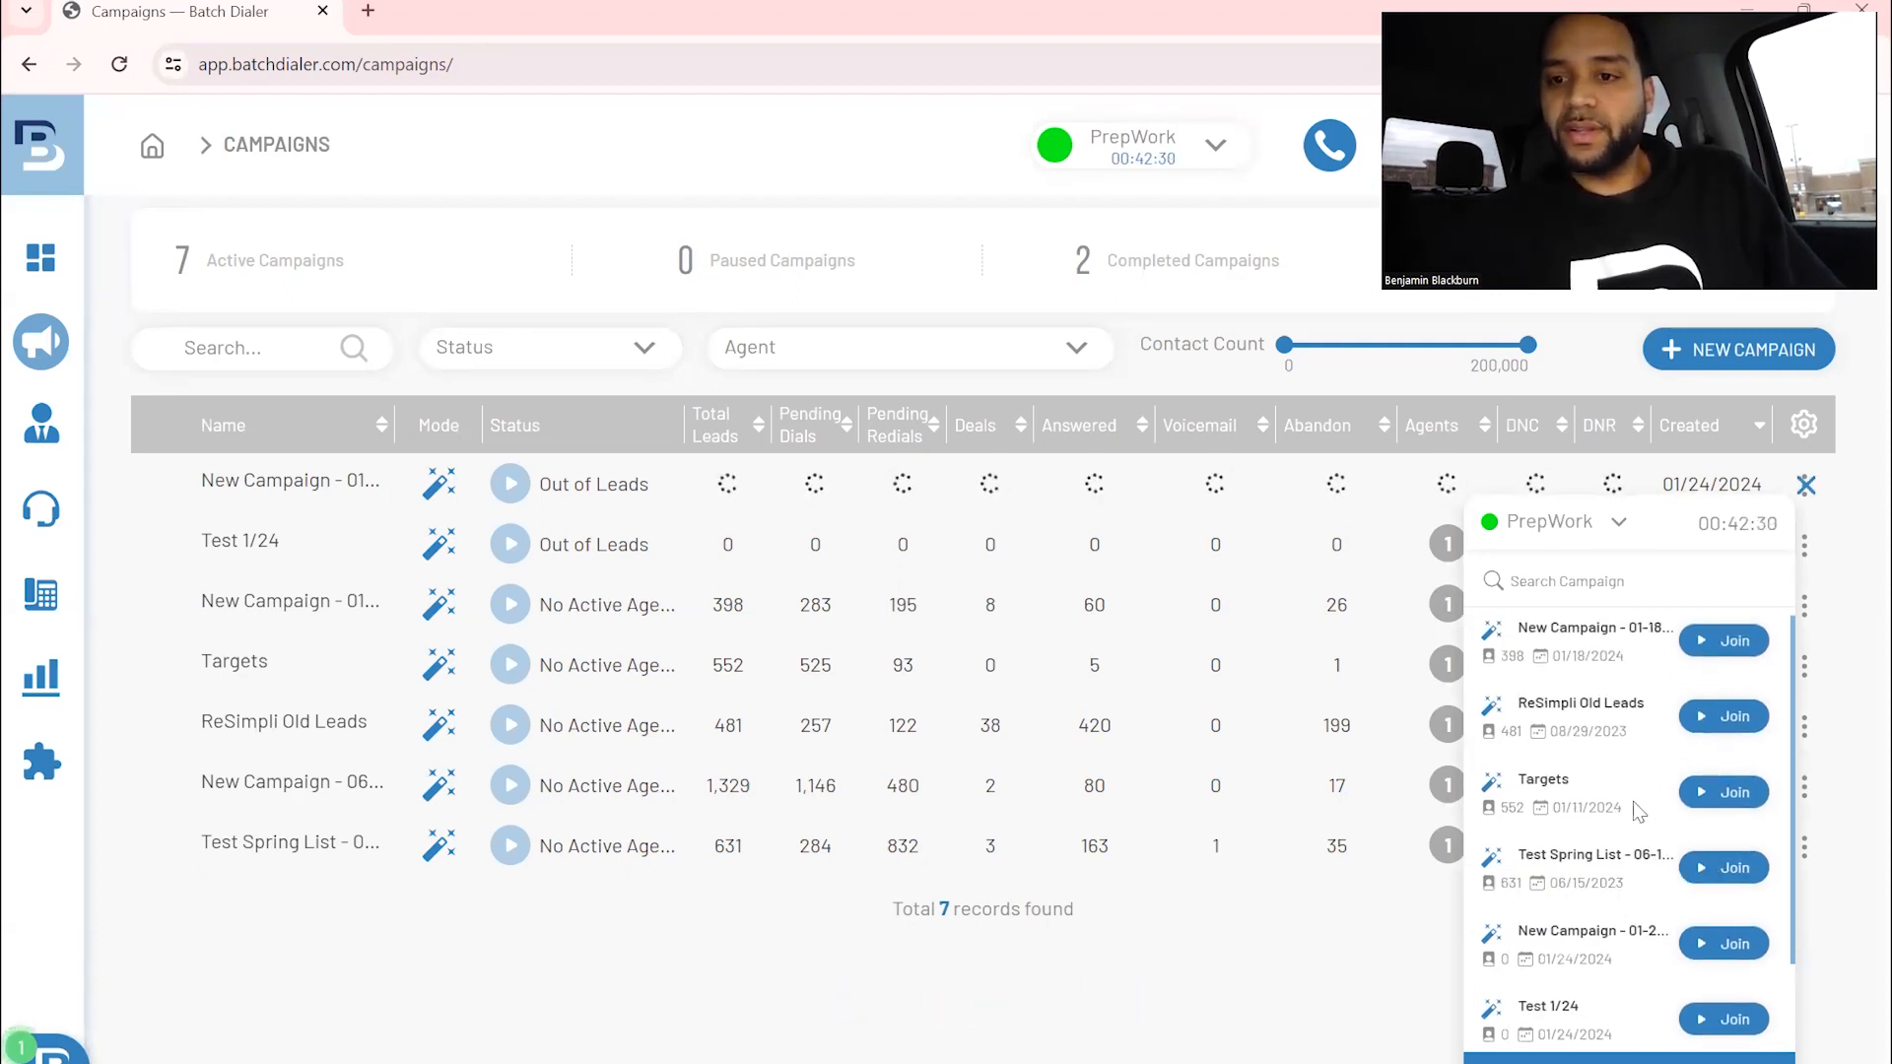
{"action": "left_click", "coordinate": [1695, 872]}
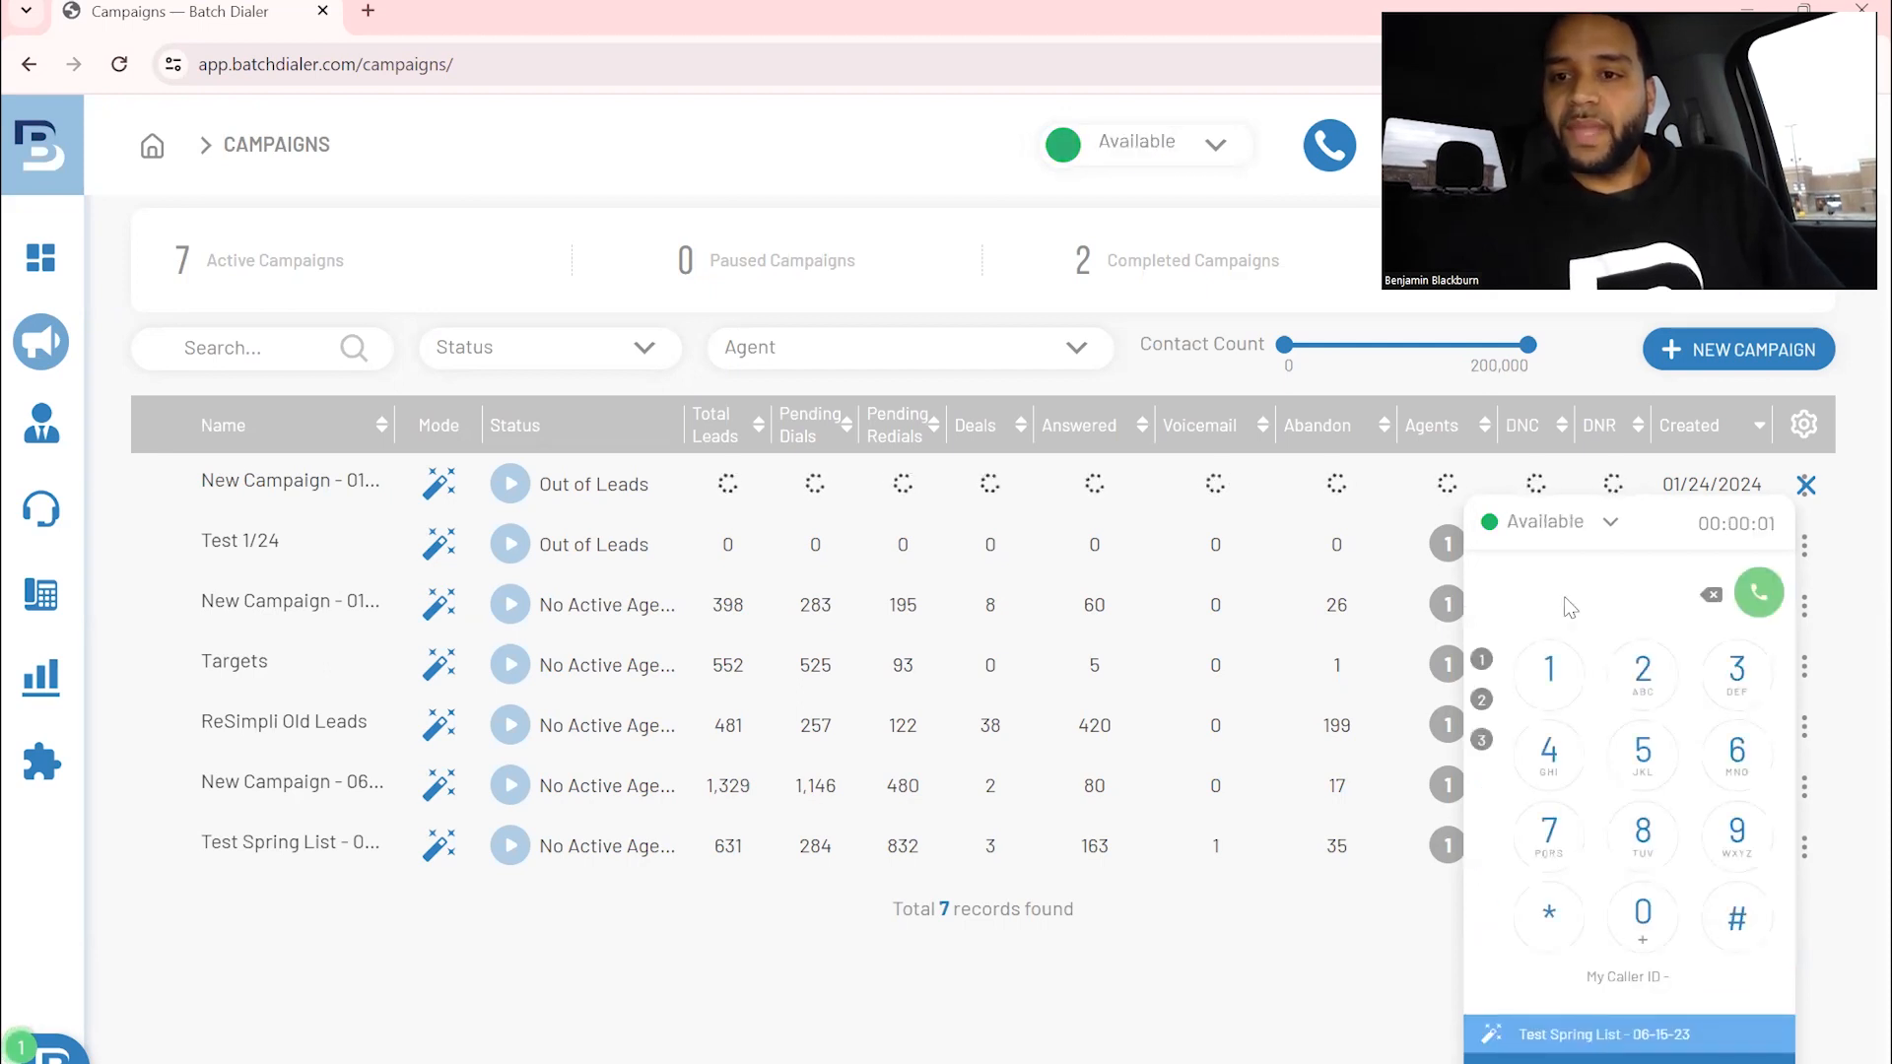
Open the agent status choices in the phone.
{"action": "left_click", "coordinate": [1565, 537]}
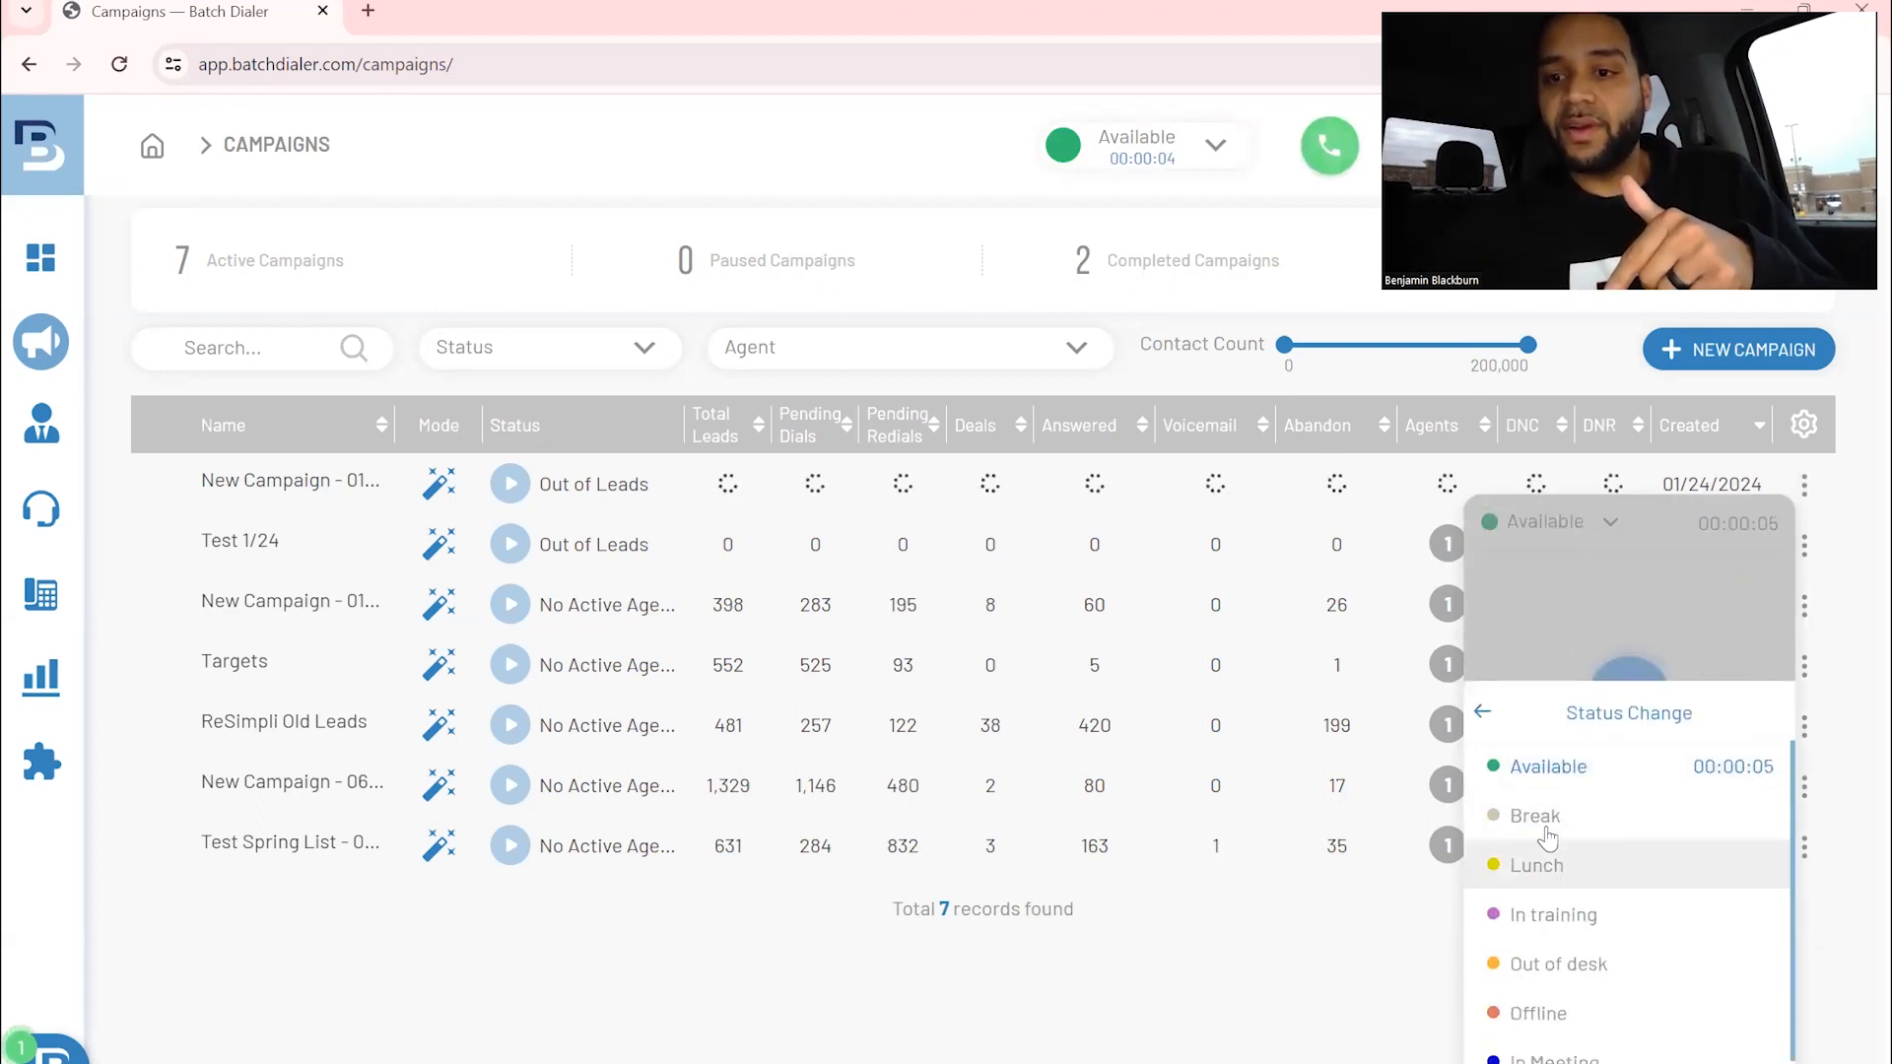